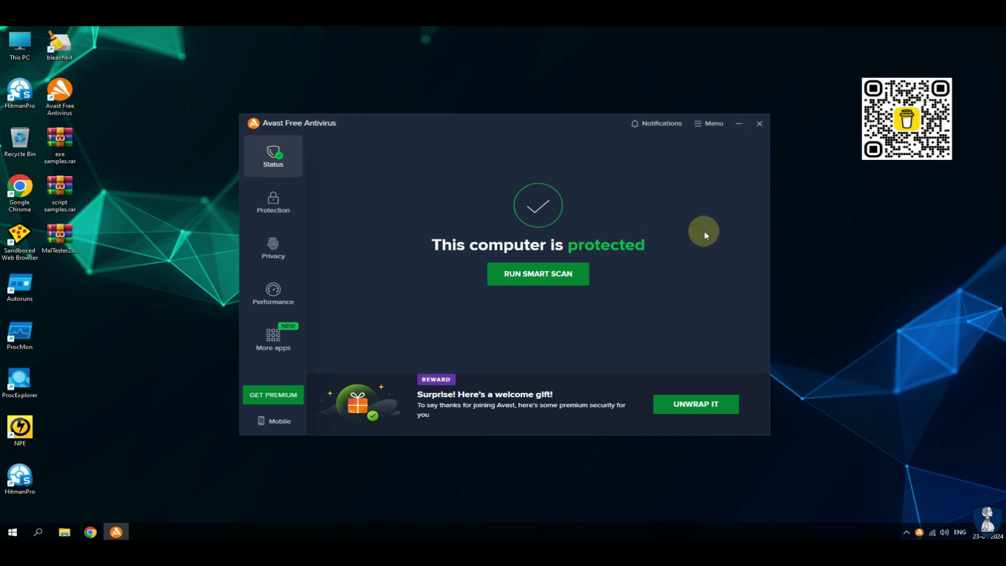
# Step: Review the Core Shields and Ransomware Shield pages in the protection section
pyautogui.click(272, 202)
pyautogui.click(467, 210)
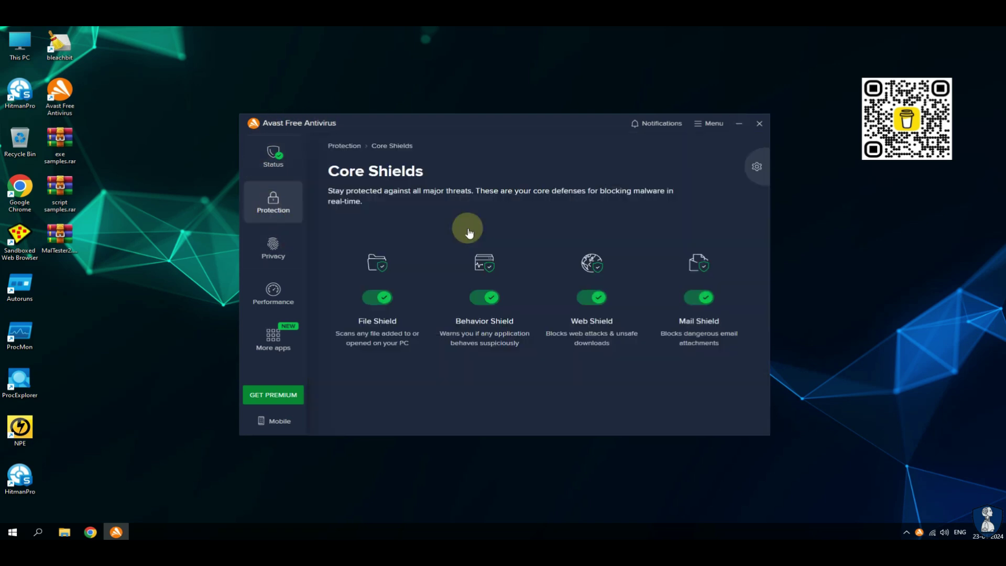
pyautogui.click(343, 146)
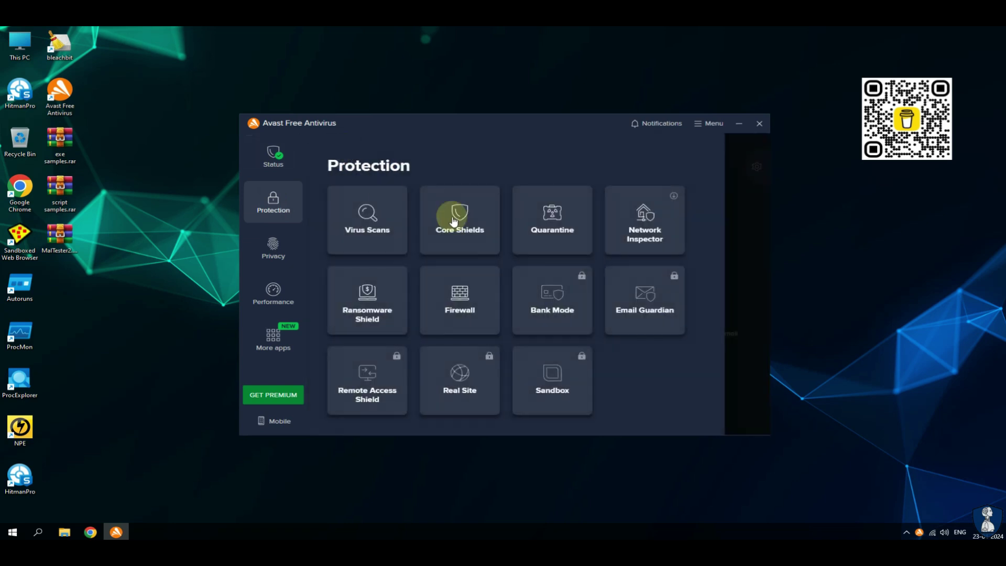
pyautogui.click(357, 301)
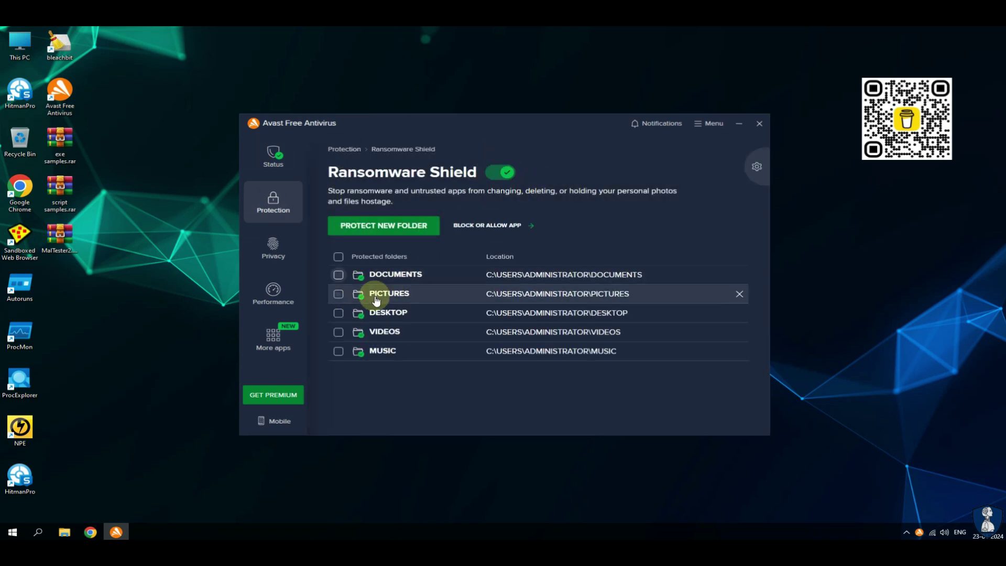
pyautogui.click(276, 211)
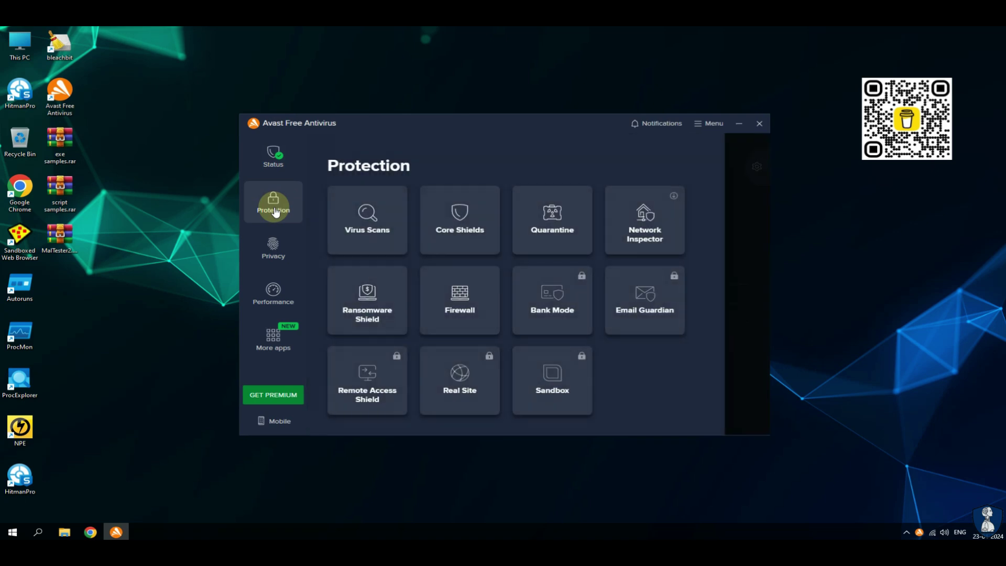
# Step: Review the Firewall's apps, networks and logs, and return to the protection overview
pyautogui.click(465, 296)
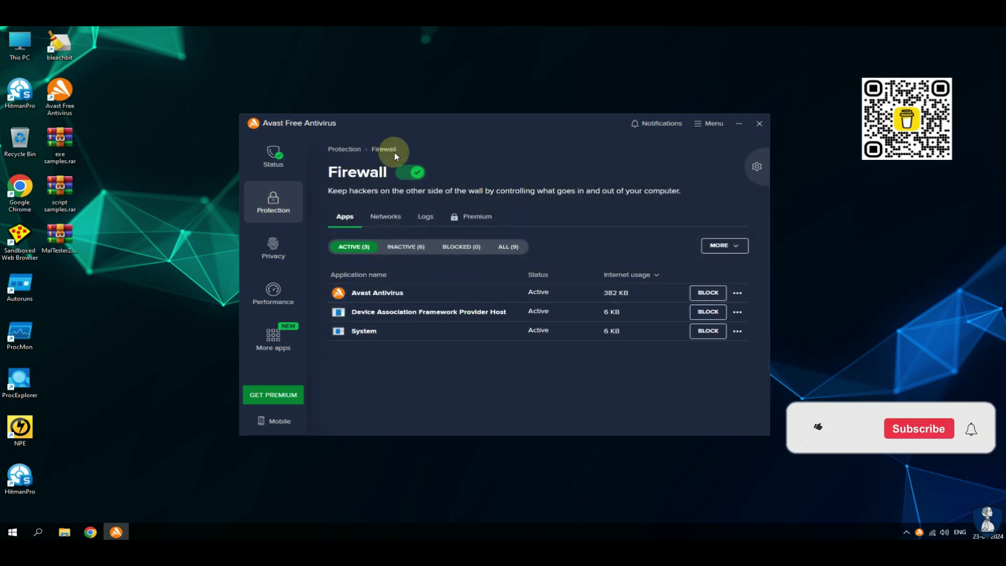
pyautogui.click(385, 217)
pyautogui.click(423, 218)
pyautogui.click(345, 217)
pyautogui.click(271, 172)
pyautogui.click(272, 195)
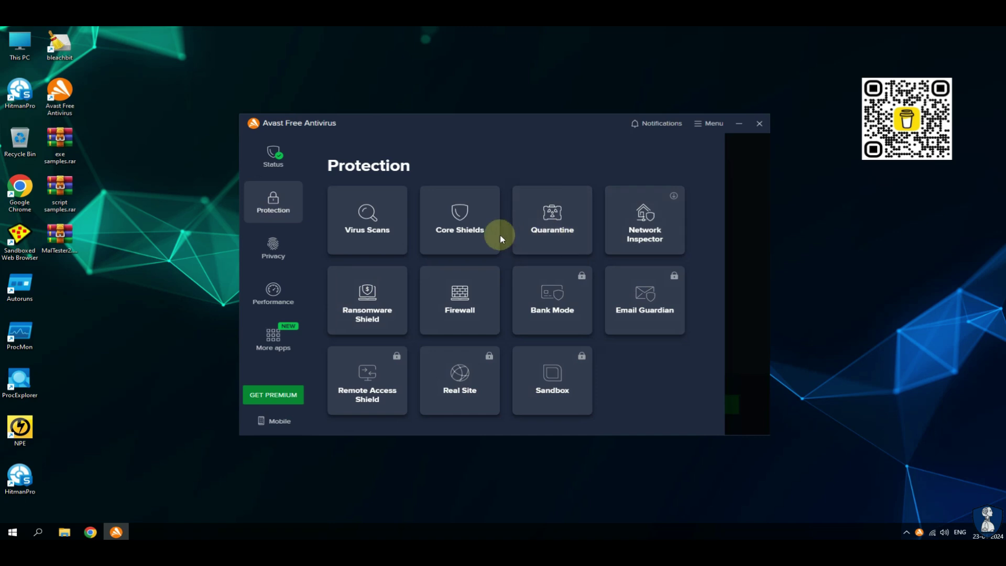
# Step: Look through the Privacy, Performance and More apps sections
pyautogui.click(293, 252)
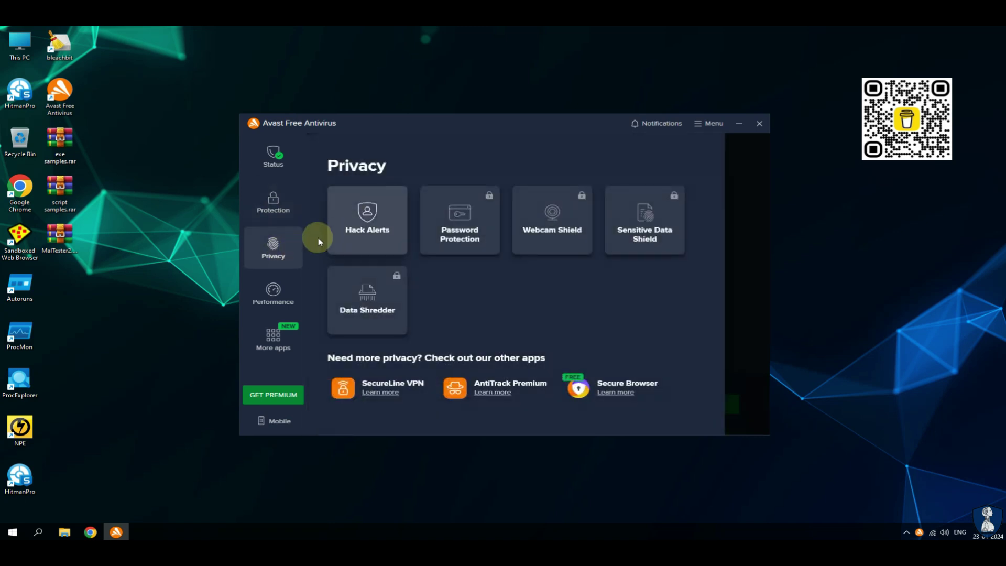
pyautogui.click(264, 291)
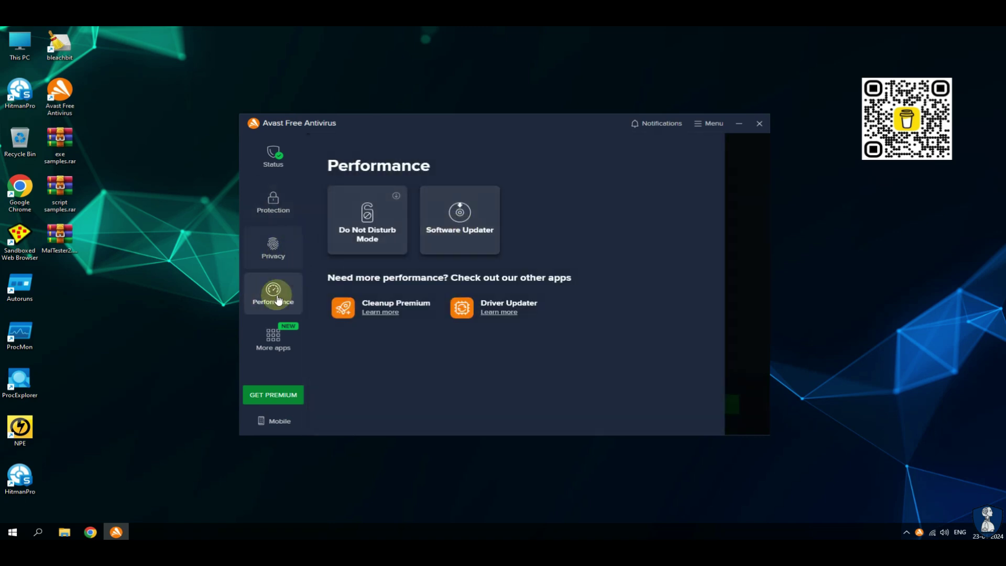
pyautogui.click(270, 340)
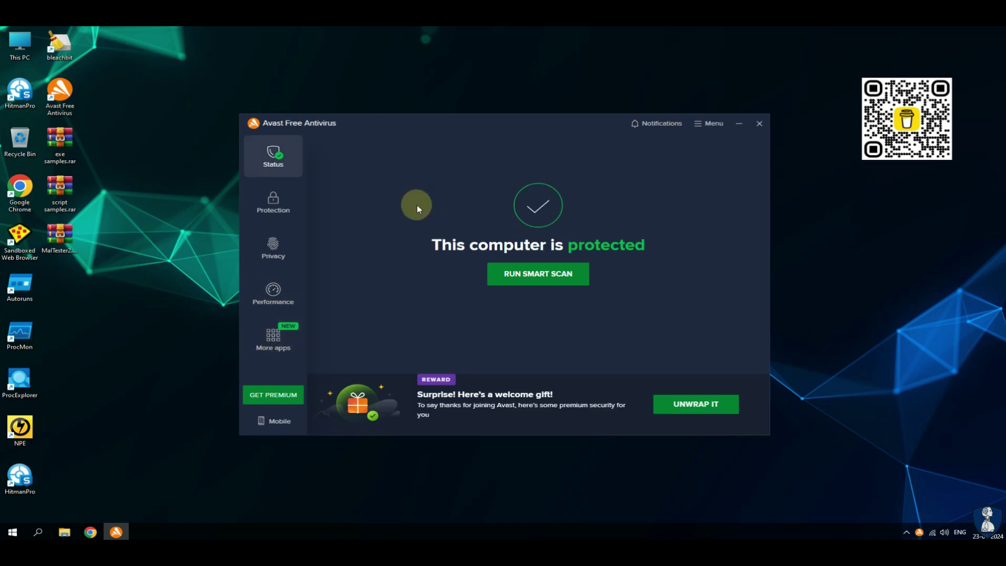
pyautogui.click(758, 122)
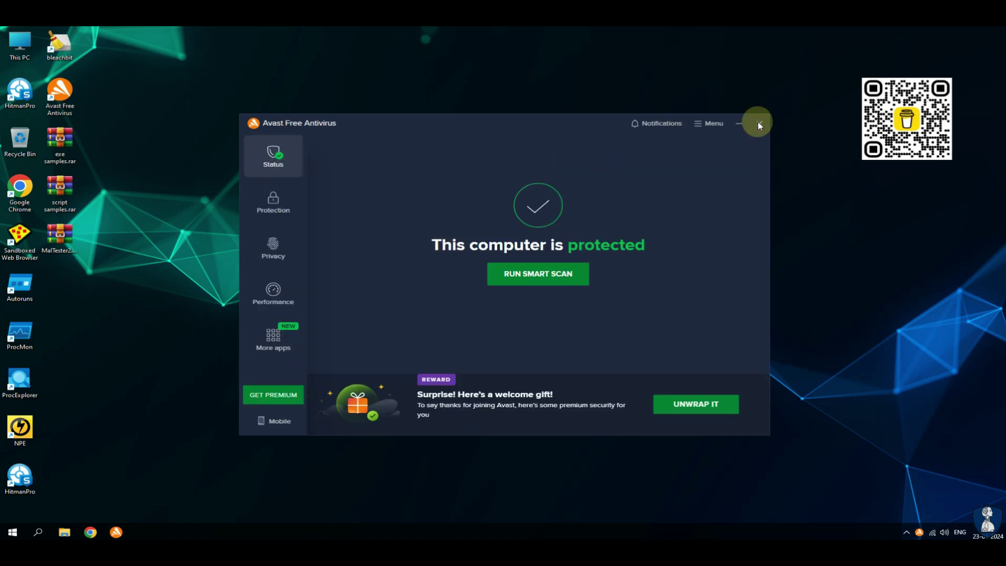
# Step: Examine the general settings for updates, notifications, exceptions, blocked and allowed apps, password, personal privacy and troubleshooting
pyautogui.click(704, 122)
pyautogui.click(606, 227)
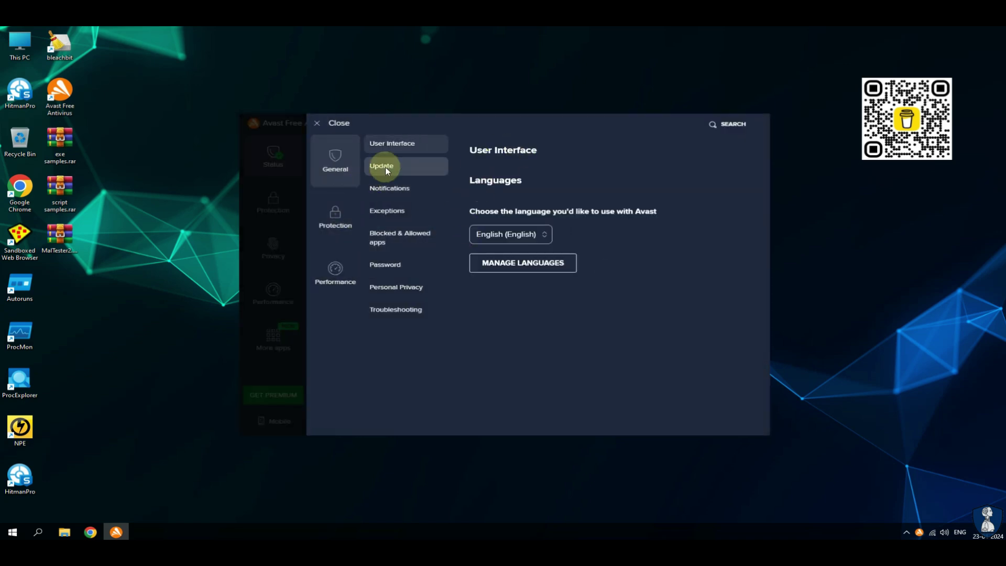
pyautogui.click(385, 167)
pyautogui.click(392, 191)
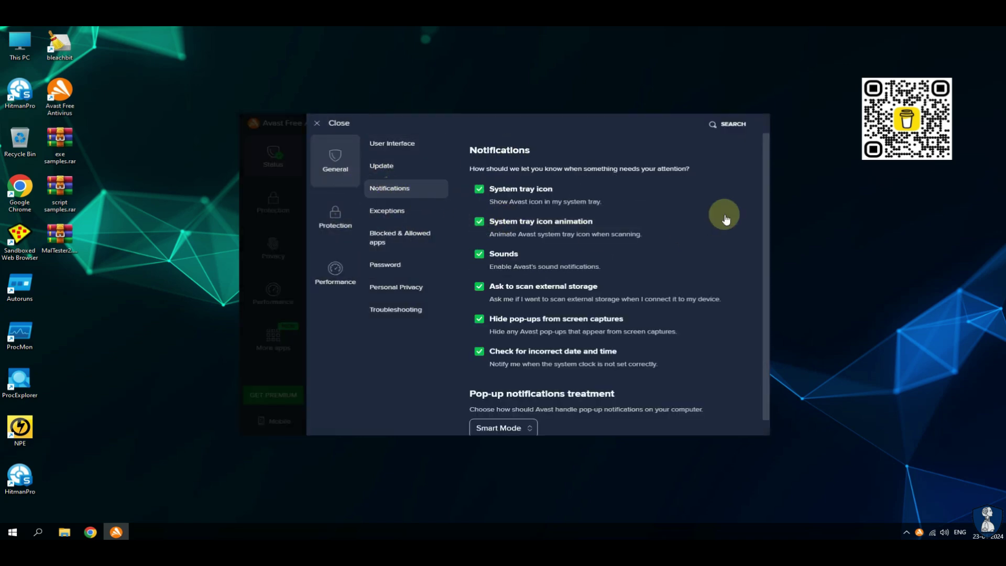
pyautogui.scroll(-1, 766, 220)
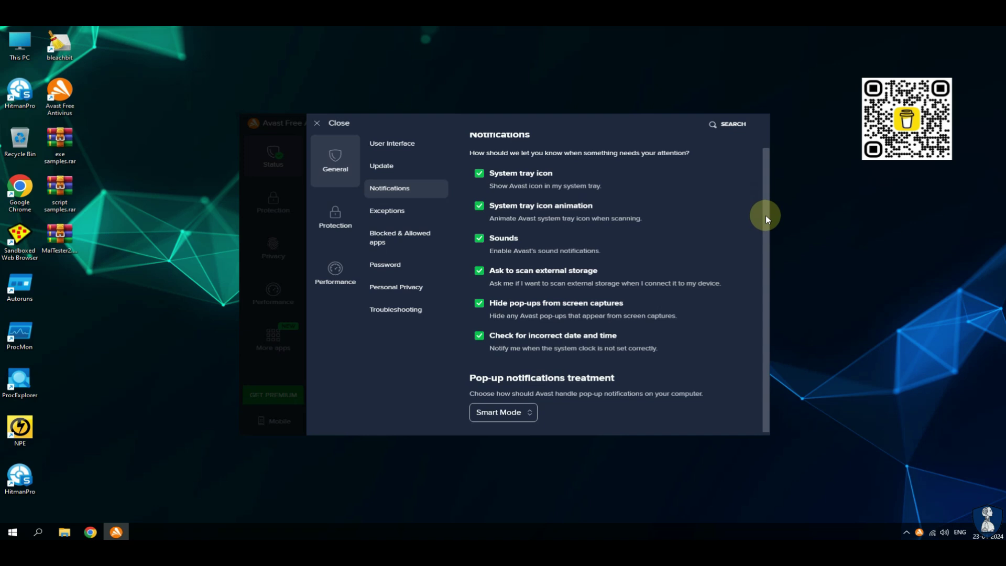
pyautogui.click(401, 212)
pyautogui.click(401, 237)
pyautogui.click(401, 265)
pyautogui.click(403, 283)
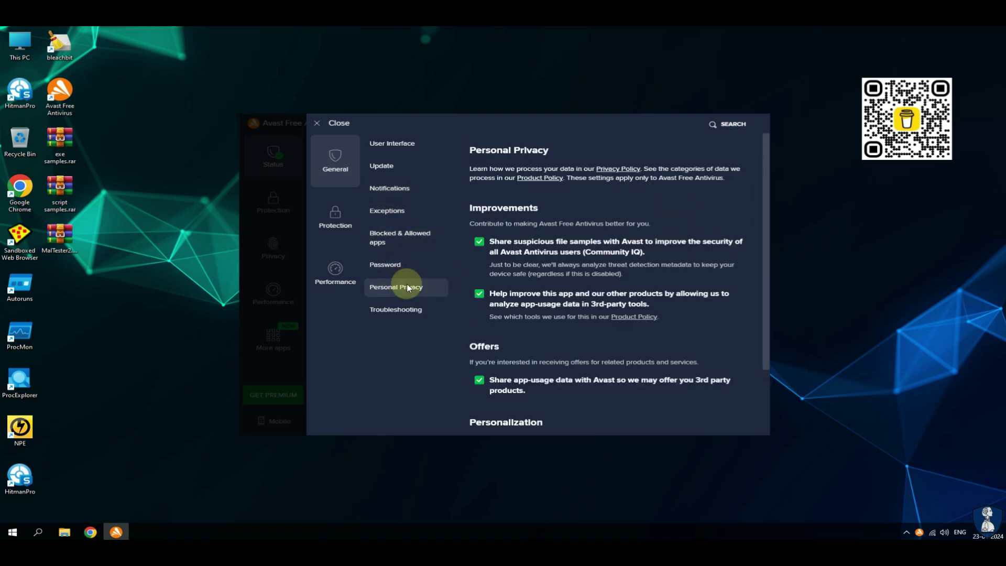
pyautogui.click(399, 310)
# Step: Review the protection settings for Smart Scan and for the full, targeted, Explorer and boot-time virus scans
pyautogui.click(339, 212)
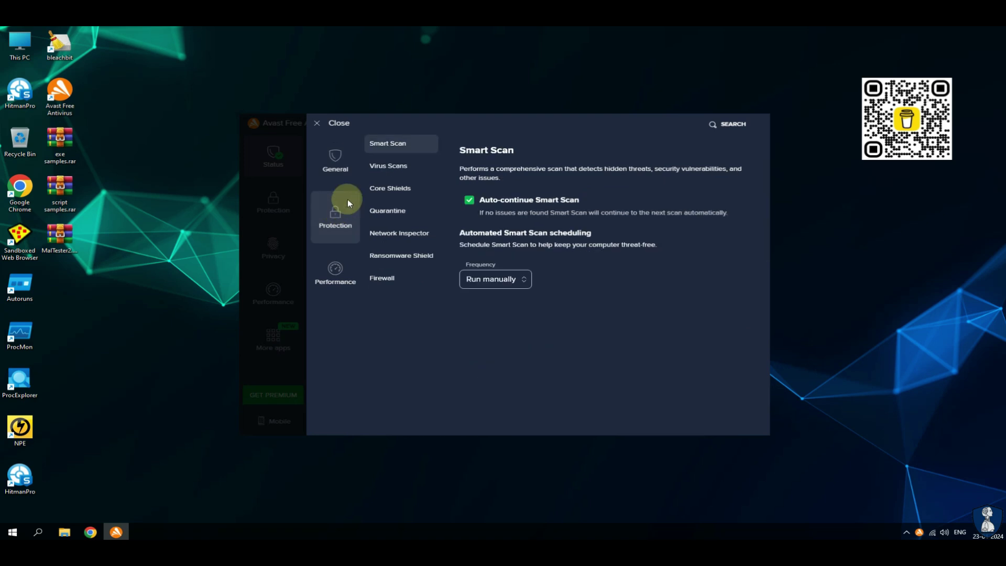
pyautogui.click(390, 166)
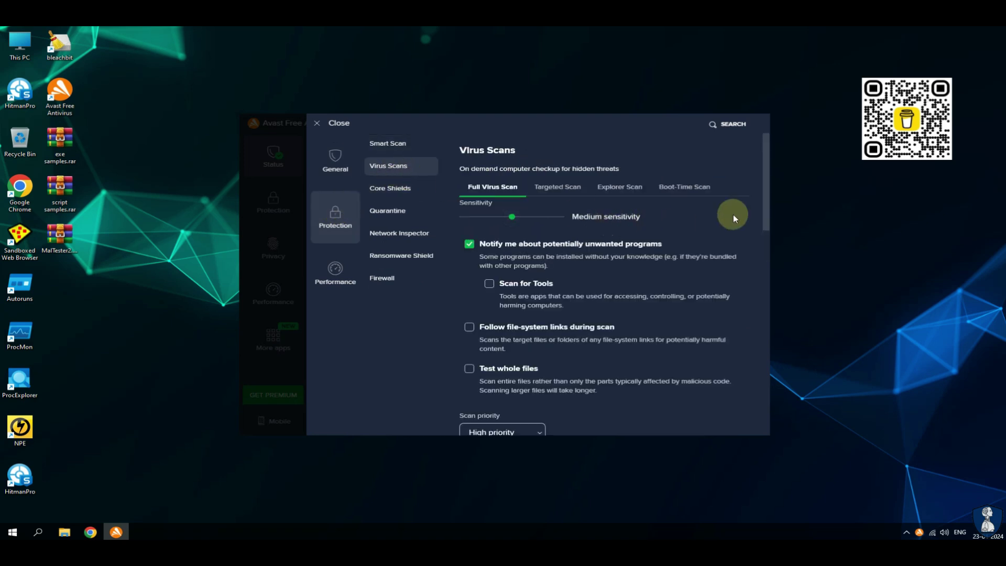
pyautogui.moveTo(772, 185); pyautogui.dragTo(750, 178)
pyautogui.click(567, 187)
pyautogui.click(629, 187)
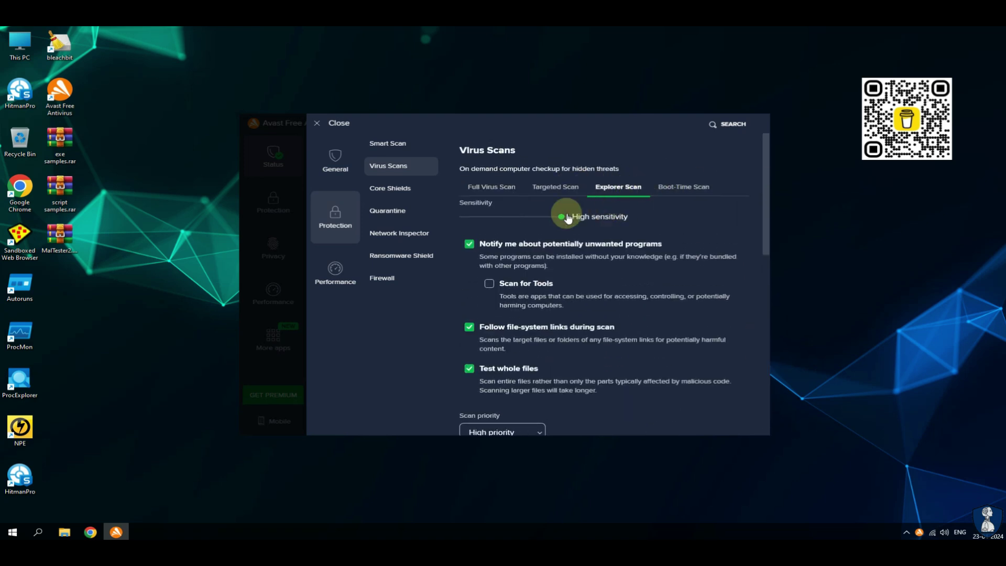
pyautogui.click(680, 194)
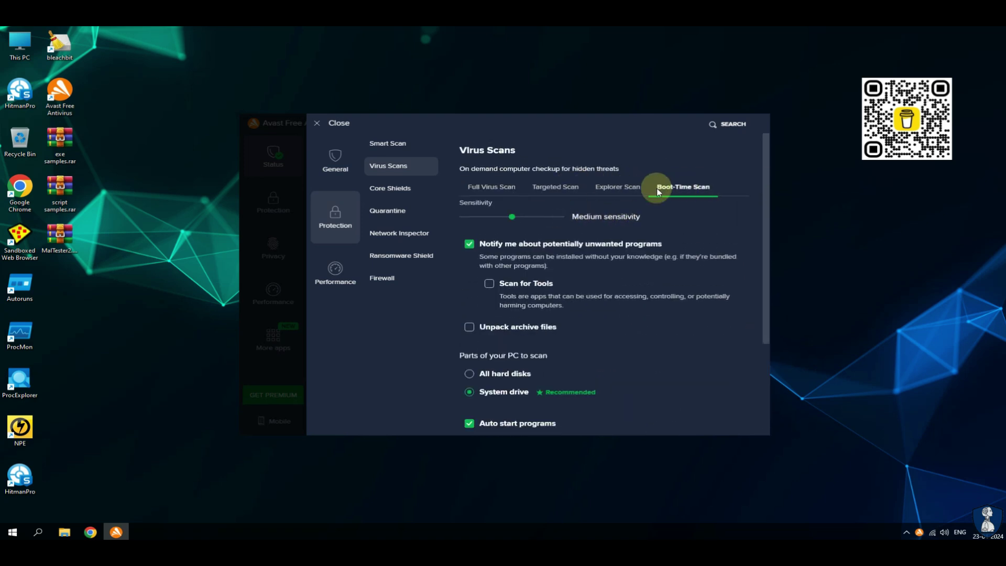
# Step: Review how Core Shields handles potentially unwanted programs and malware
pyautogui.click(391, 191)
pyautogui.click(570, 224)
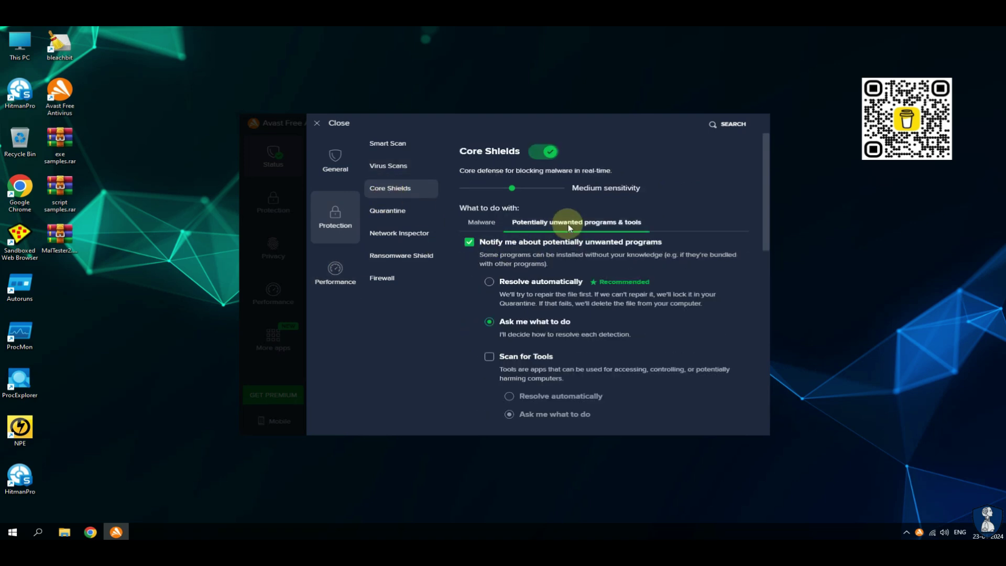
pyautogui.click(480, 222)
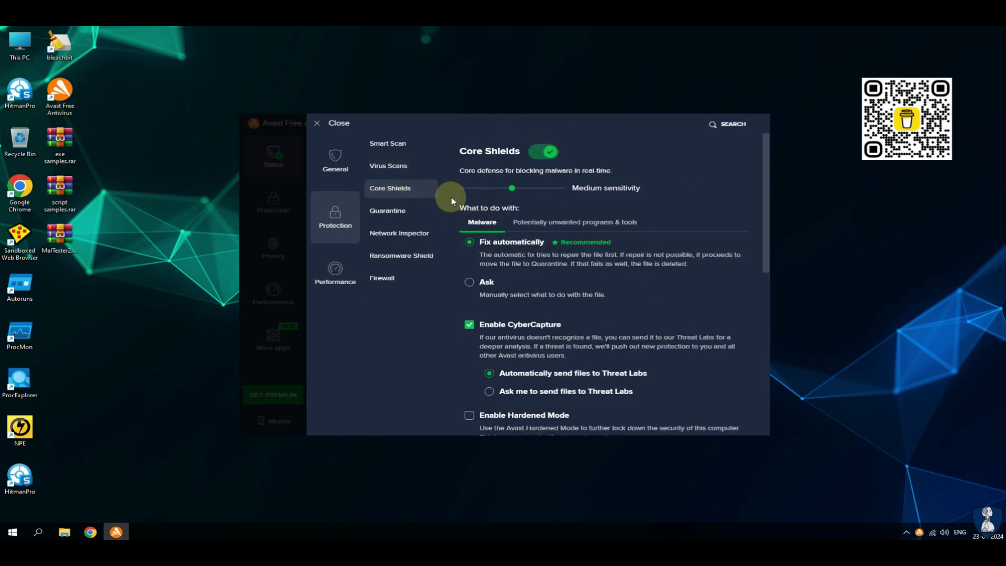
# Step: Examine the individual File, Behavior, Web and Mail Shield settings within Core Shields
pyautogui.scroll(-5, 615, 297)
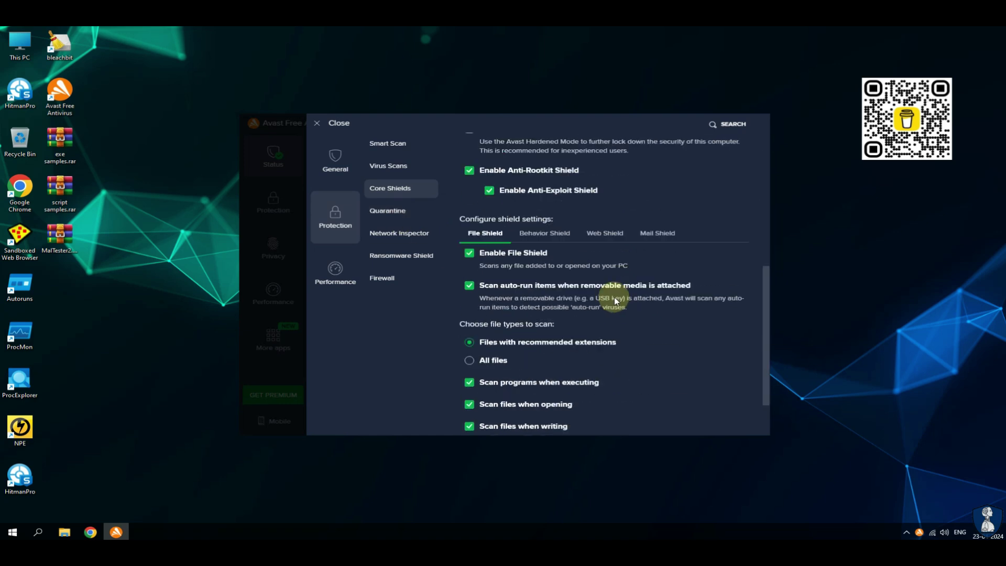
pyautogui.click(545, 234)
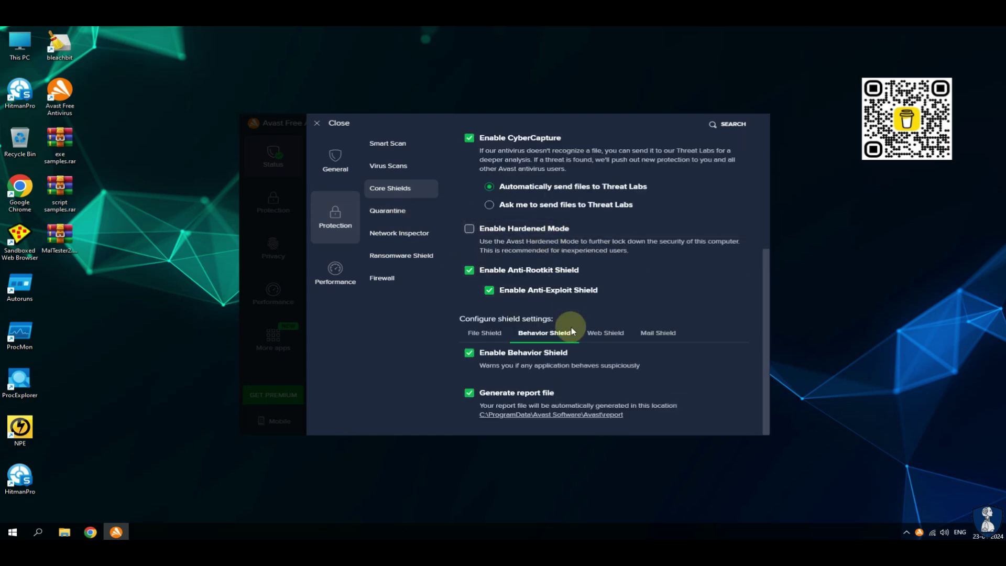
pyautogui.click(607, 334)
pyautogui.scroll(-3, 603, 367)
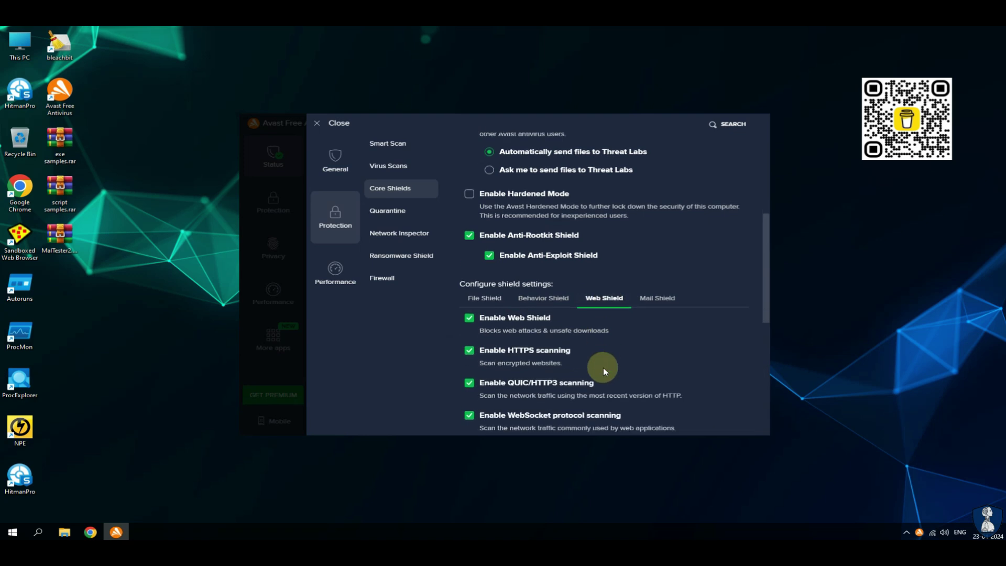
pyautogui.scroll(-5, 528, 340)
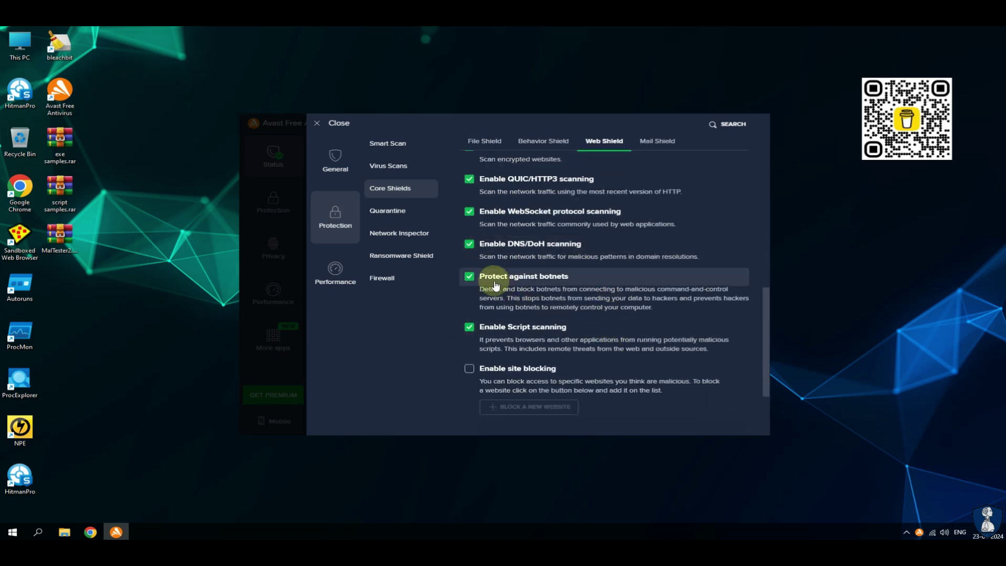
pyautogui.scroll(-2, 628, 364)
pyautogui.scroll(5, 638, 322)
pyautogui.click(659, 229)
pyautogui.scroll(-1, 621, 337)
pyautogui.scroll(10, 620, 336)
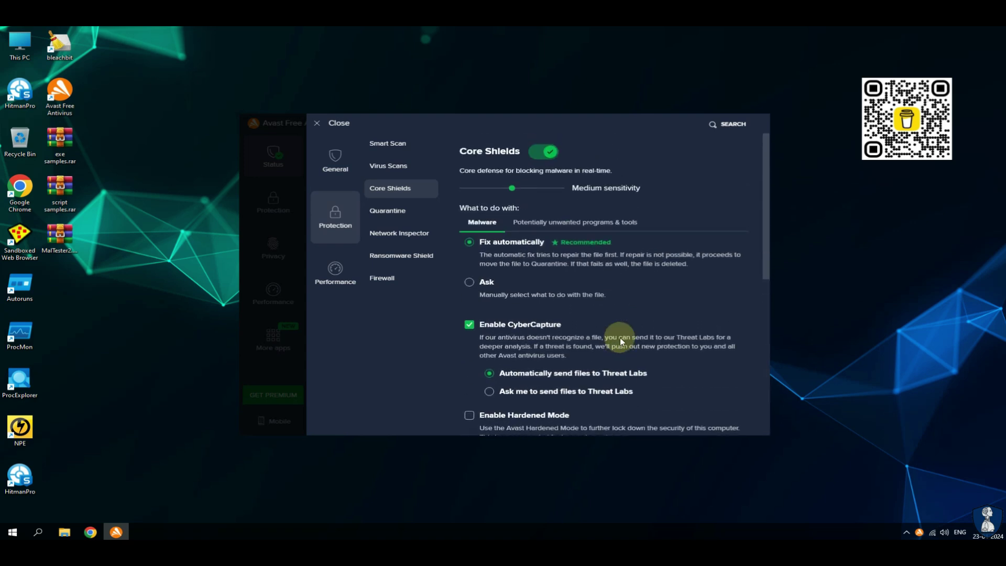
# Step: View the Quarantine and Network Inspector settings, and set Ransomware Shield to secure all files in protected folders
pyautogui.click(394, 211)
pyautogui.click(396, 234)
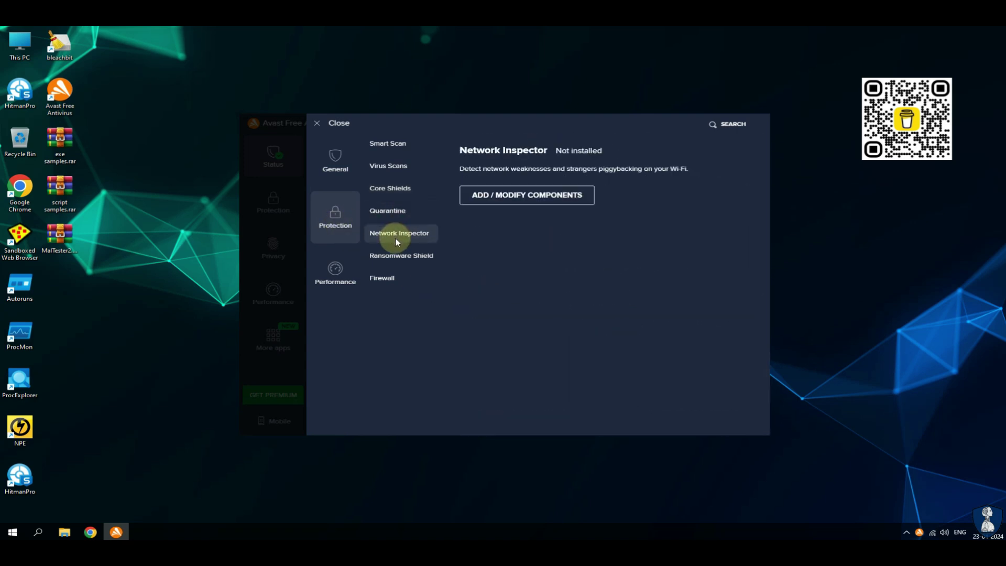
pyautogui.click(387, 256)
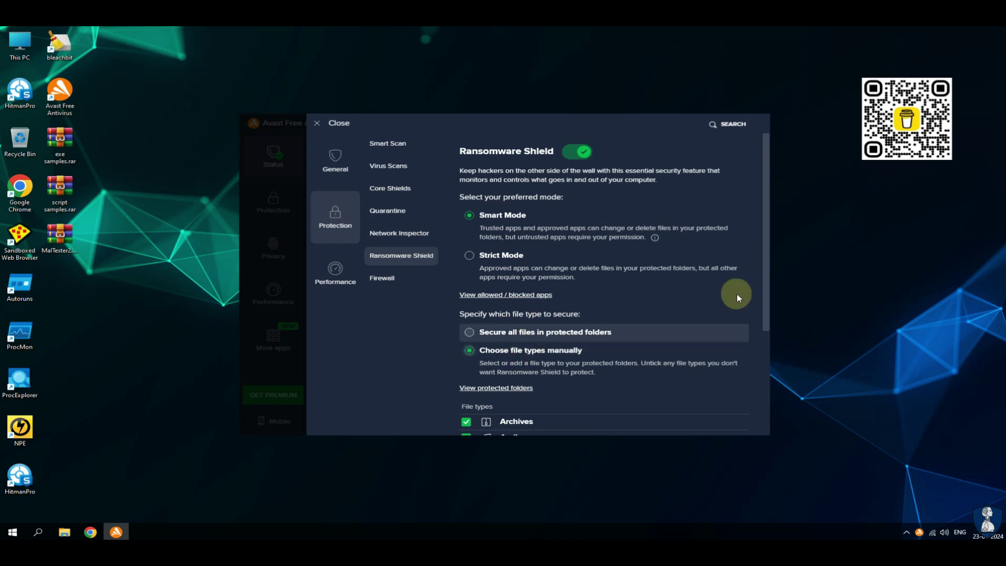
pyautogui.scroll(-1, 766, 302)
pyautogui.scroll(-3, 765, 302)
pyautogui.click(469, 203)
pyautogui.moveTo(771, 258); pyautogui.dragTo(760, 159)
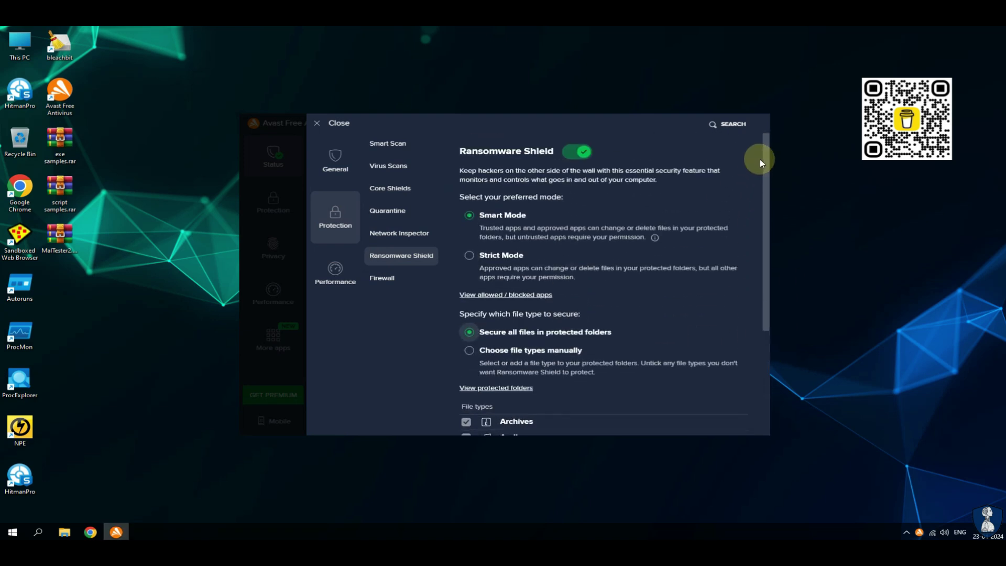
# Step: View the Firewall and Performance settings
pyautogui.click(377, 281)
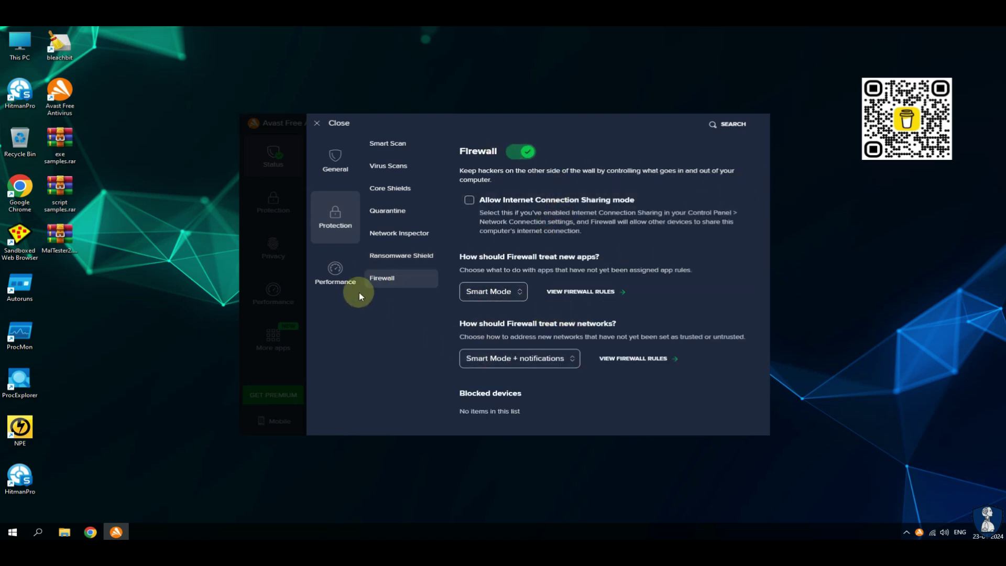
pyautogui.click(345, 284)
# Step: Check for updates to the virus definitions and to the antivirus application, and leave the settings
pyautogui.click(338, 173)
pyautogui.click(384, 167)
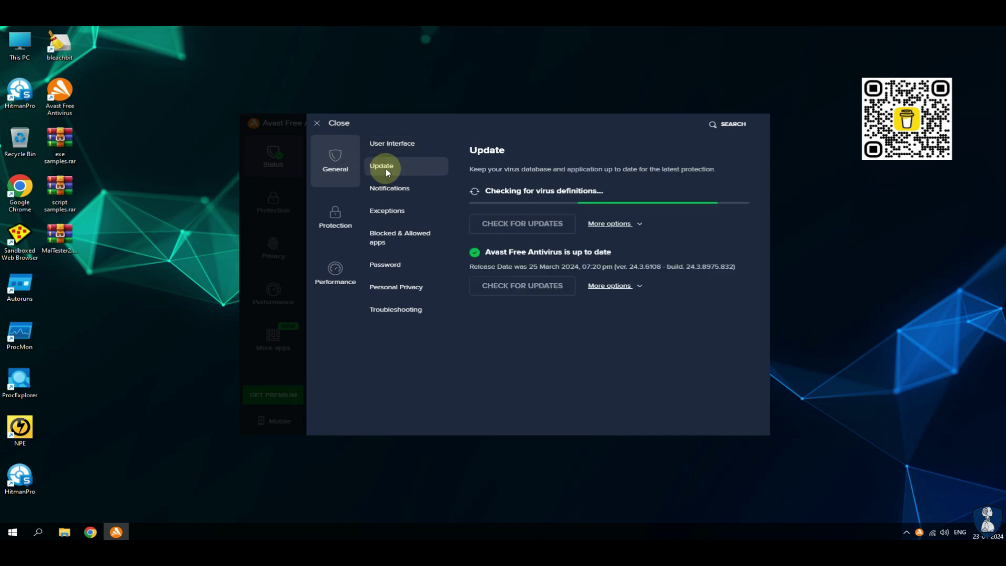
pyautogui.click(523, 227)
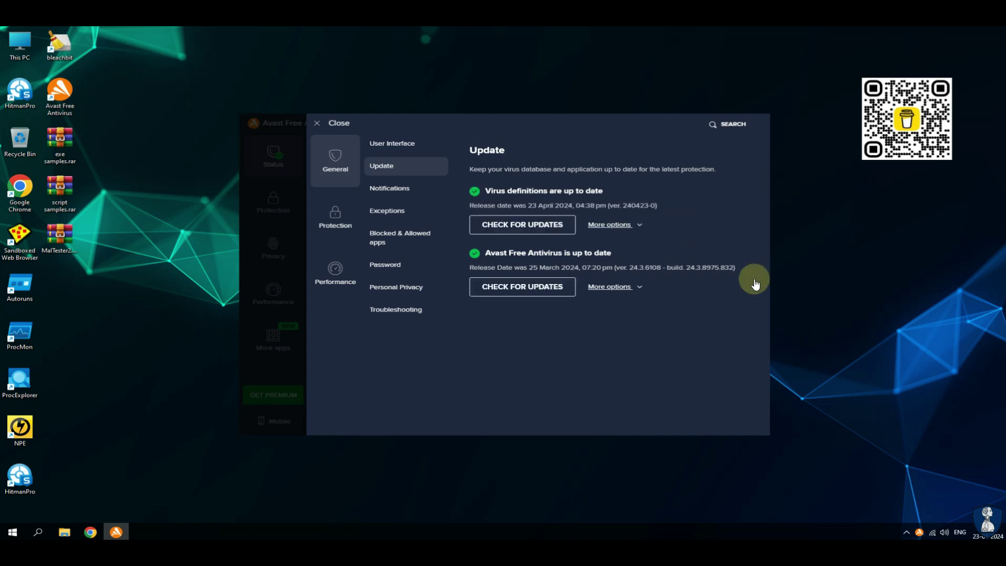
pyautogui.click(517, 293)
pyautogui.click(322, 124)
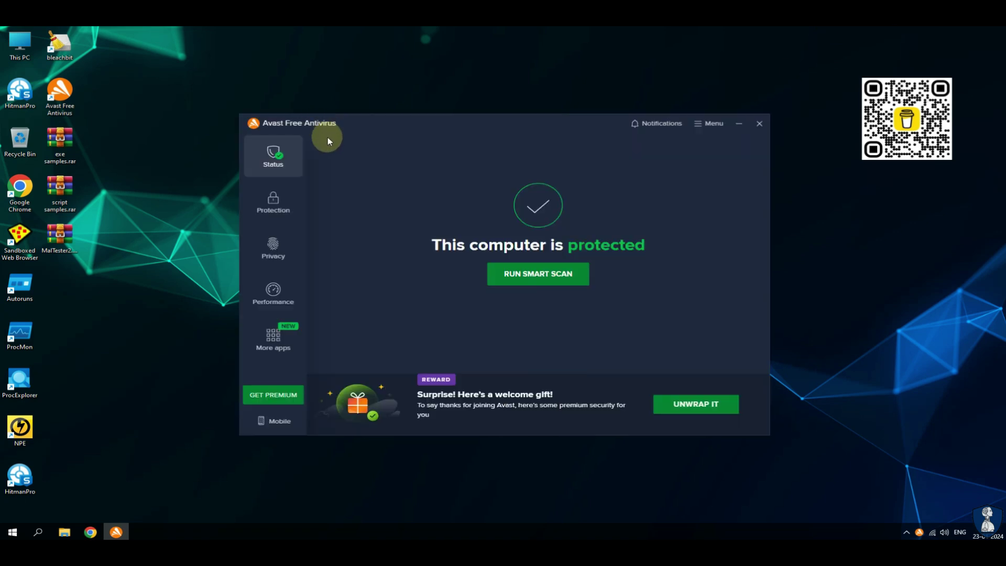
# Step: Dismiss the antivirus window and permanently disable the Avast shields, confirming the request
pyautogui.click(747, 123)
pyautogui.moveTo(66, 235); pyautogui.dragTo(143, 259)
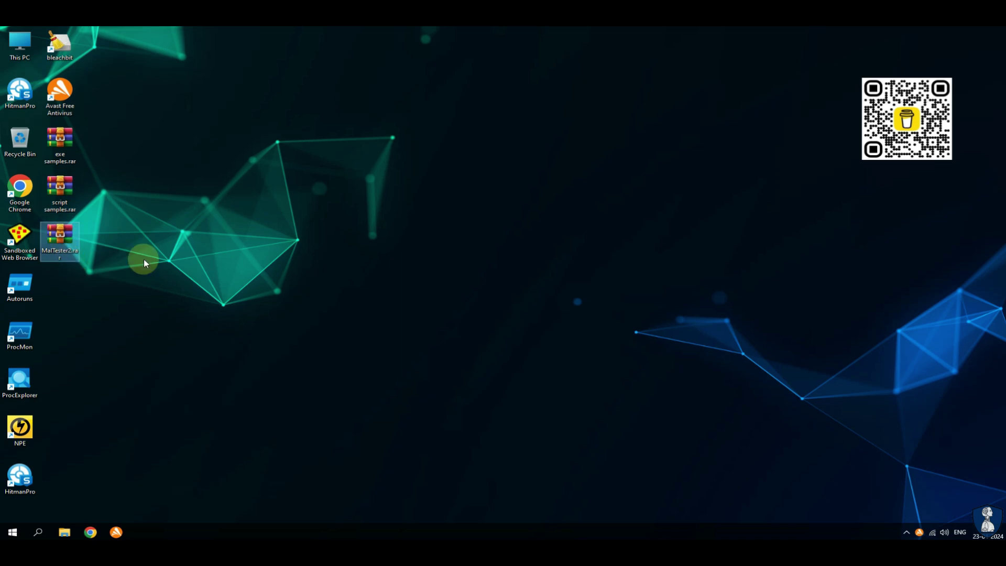
pyautogui.rightClick(920, 533)
pyautogui.moveTo(925, 459)
pyautogui.click(817, 519)
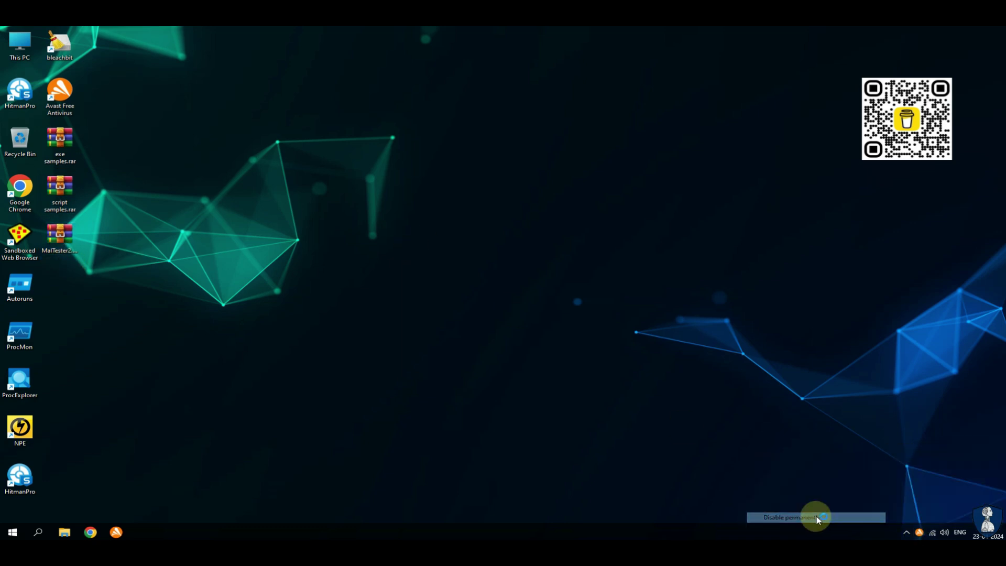
pyautogui.click(462, 321)
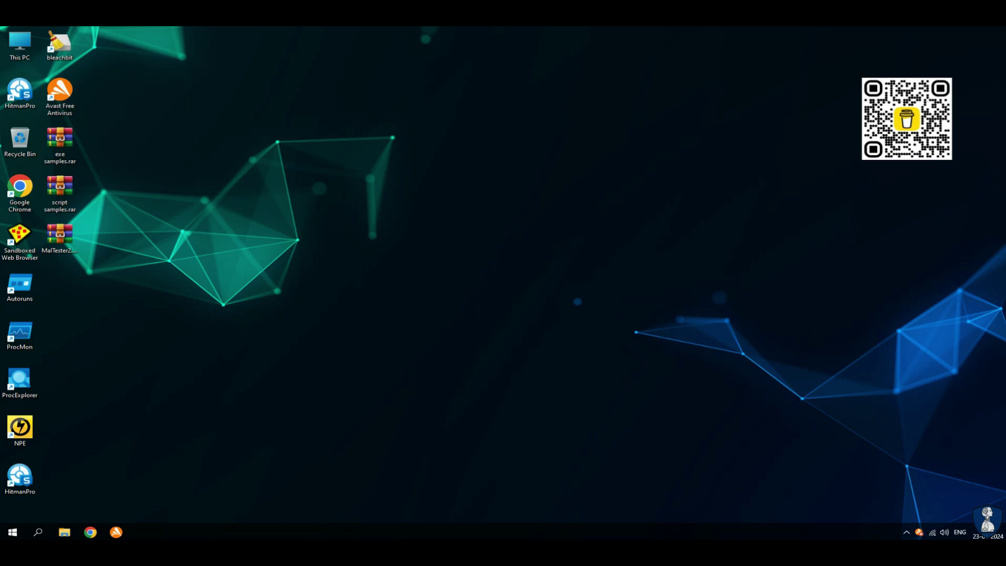
# Step: Check the status of the Avast shields without changing them
pyautogui.rightClick(920, 532)
pyautogui.moveTo(933, 462)
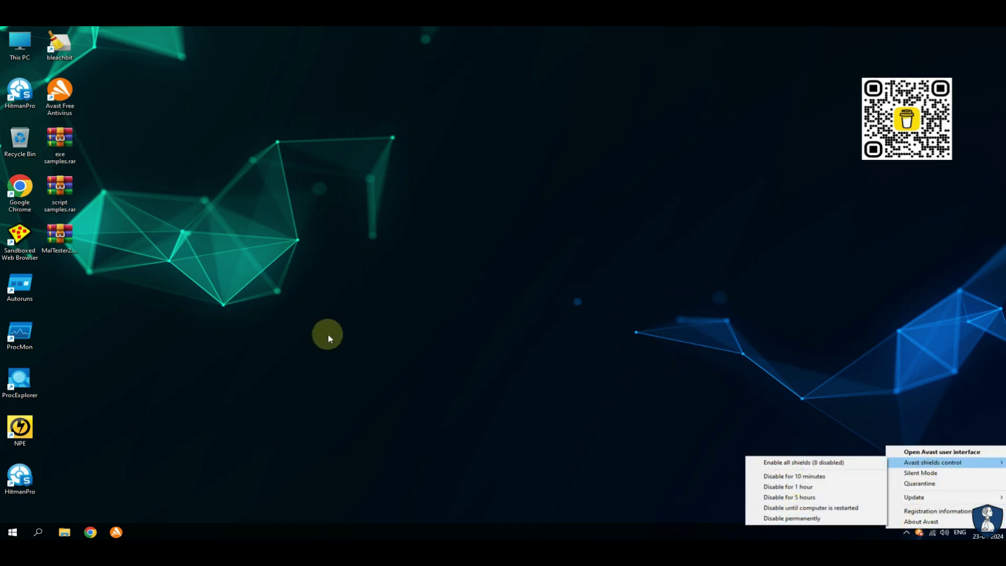
pyautogui.click(236, 302)
# Step: View the contents of the exe samples.rar archive on the desktop and close it
pyautogui.rightClick(59, 144)
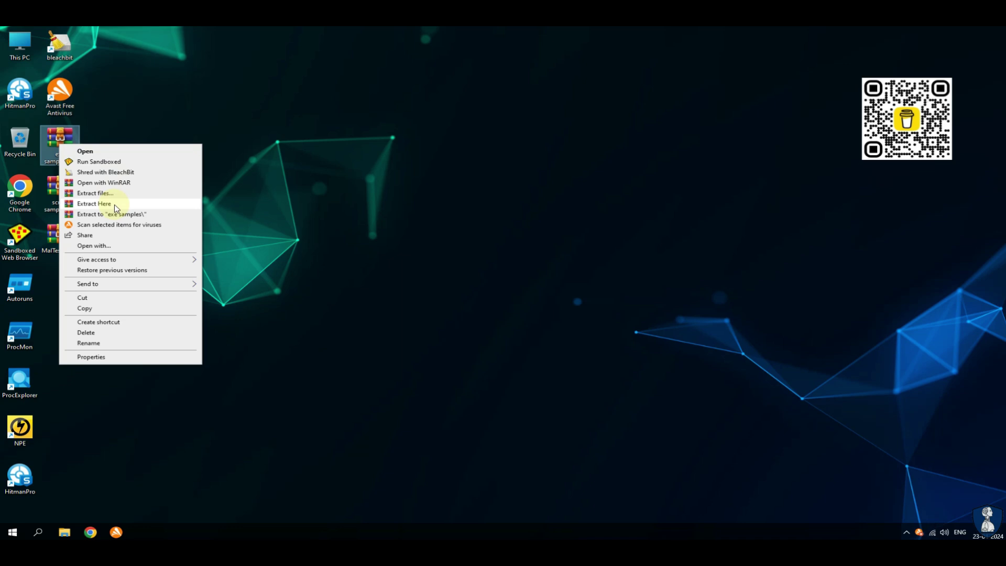
pyautogui.click(112, 151)
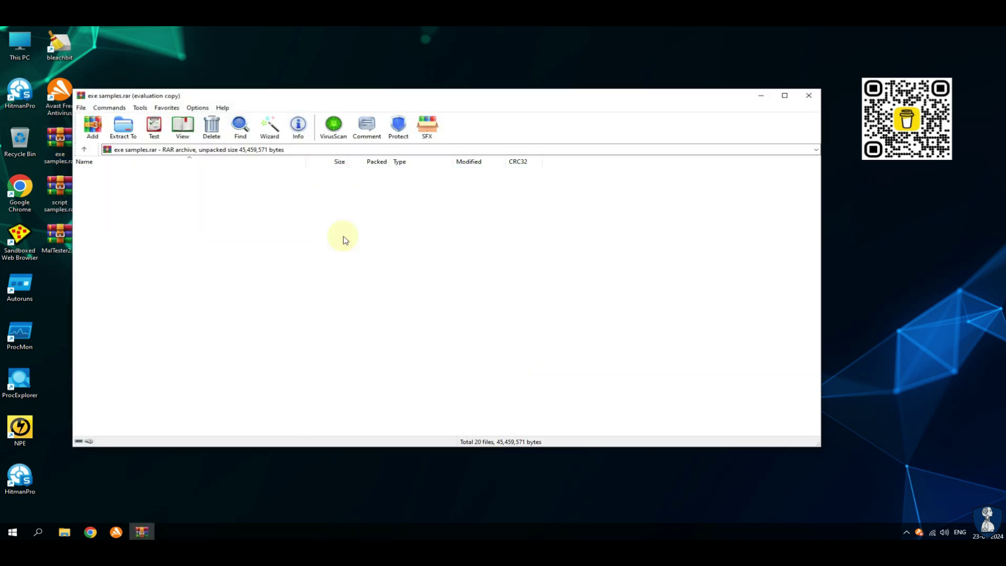
pyautogui.click(505, 284)
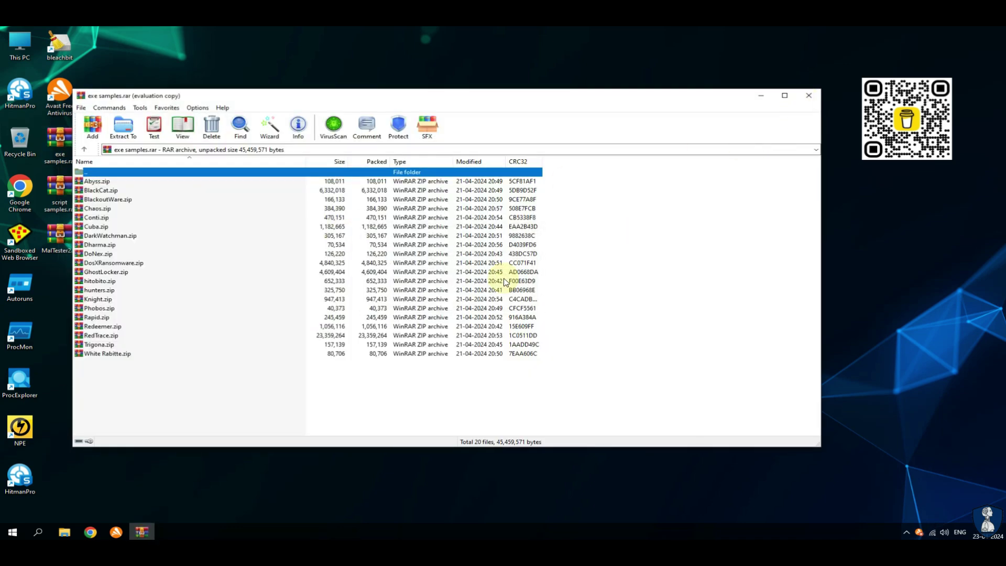
pyautogui.click(812, 97)
# Step: Extract exe samples.rar into its own exe samples folder on the desktop and open that folder
pyautogui.rightClick(68, 151)
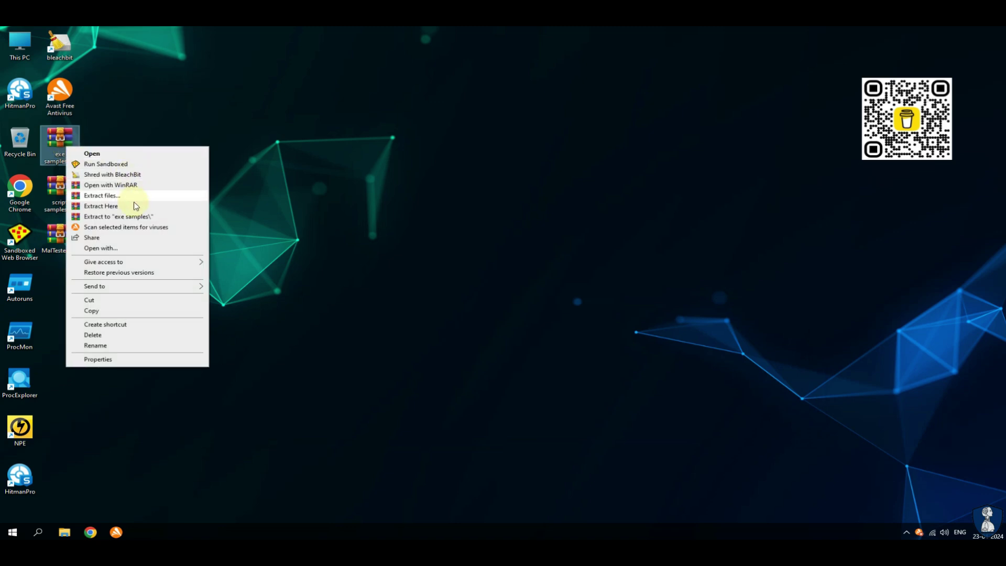
pyautogui.click(137, 219)
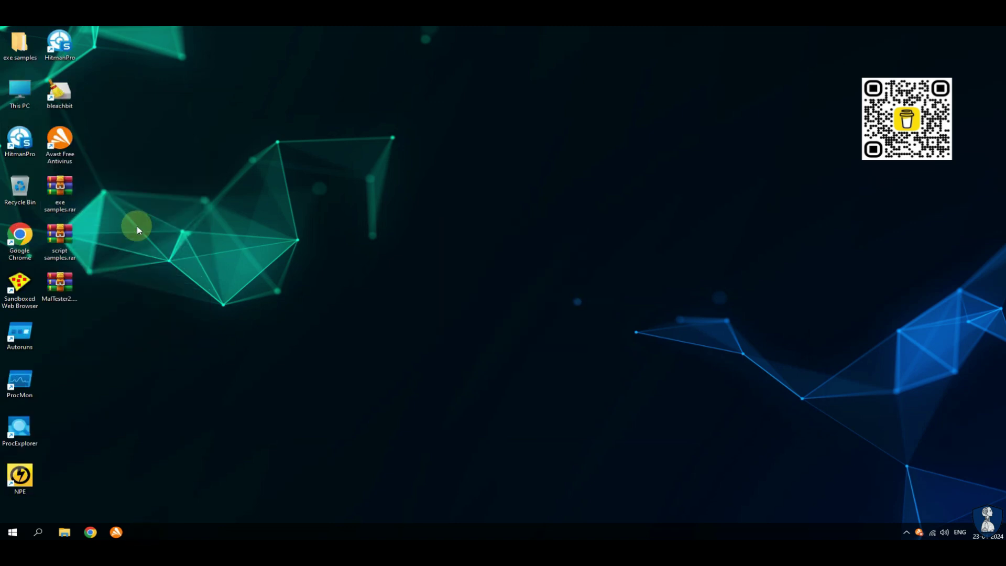
pyautogui.doubleClick(21, 50)
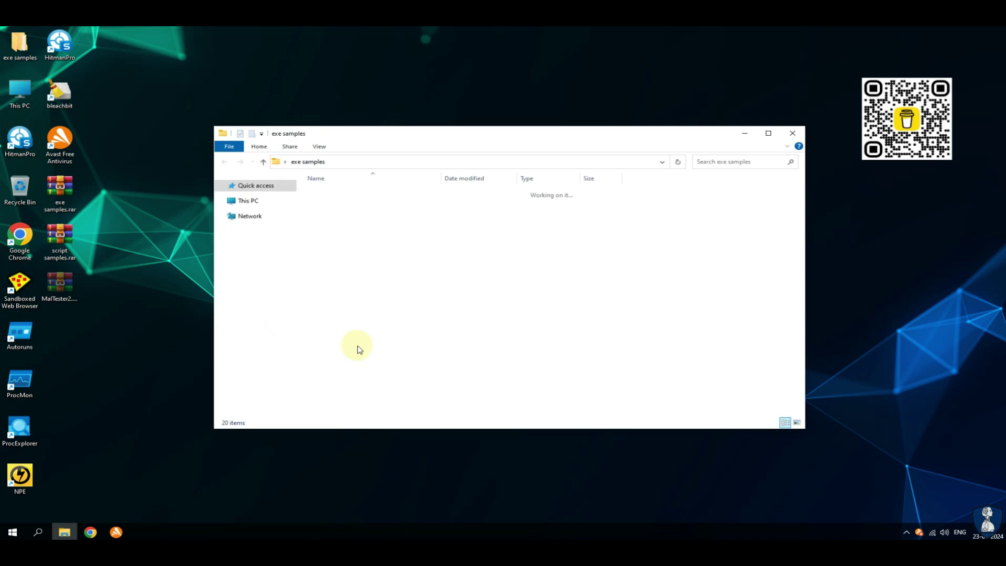
# Step: Extract all archives in the exe samples folder into a single Rapid subfolder, entering the archive password
pyautogui.hotkey('ctrl', 'a')
pyautogui.rightClick(332, 343)
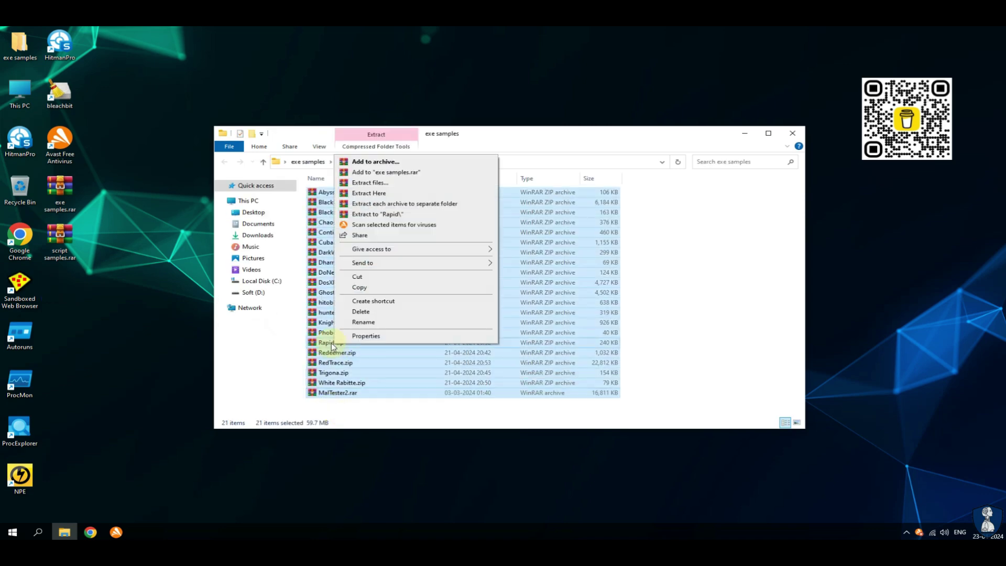
pyautogui.click(376, 205)
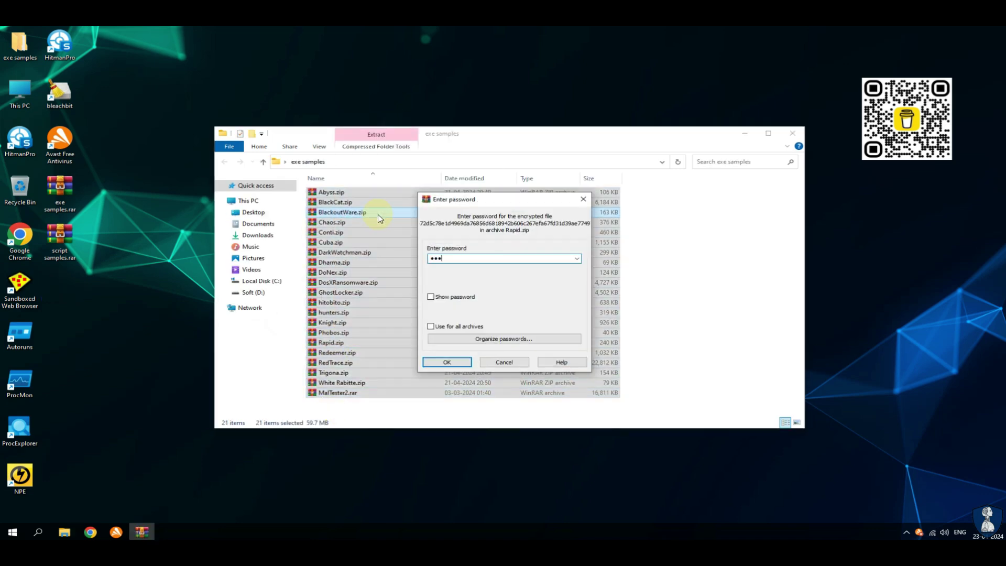
pyautogui.click(448, 363)
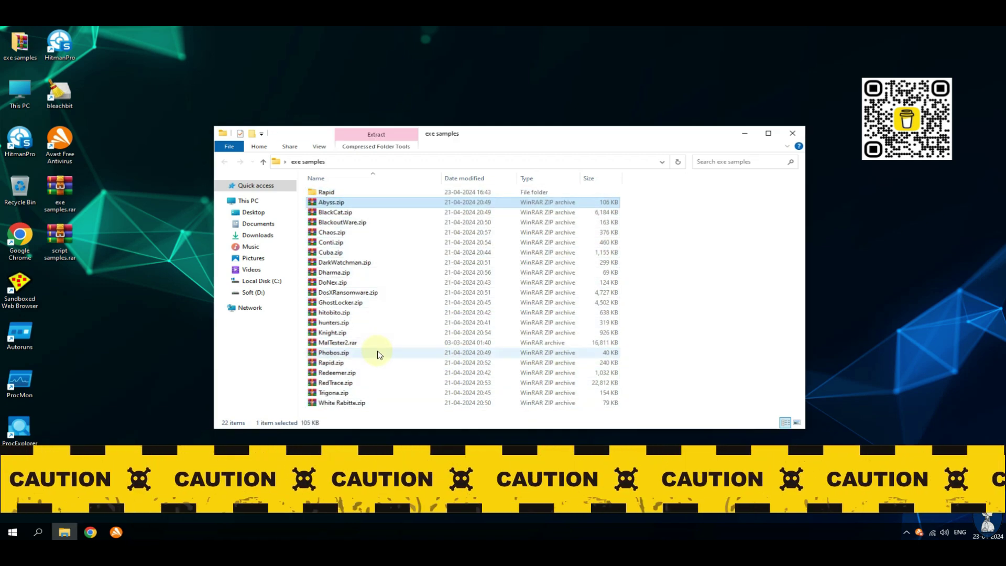
# Step: Delete the archives from the exe samples folder and move the extracted Rapid folder to the desktop
pyautogui.press('Delete')
pyautogui.click(323, 193)
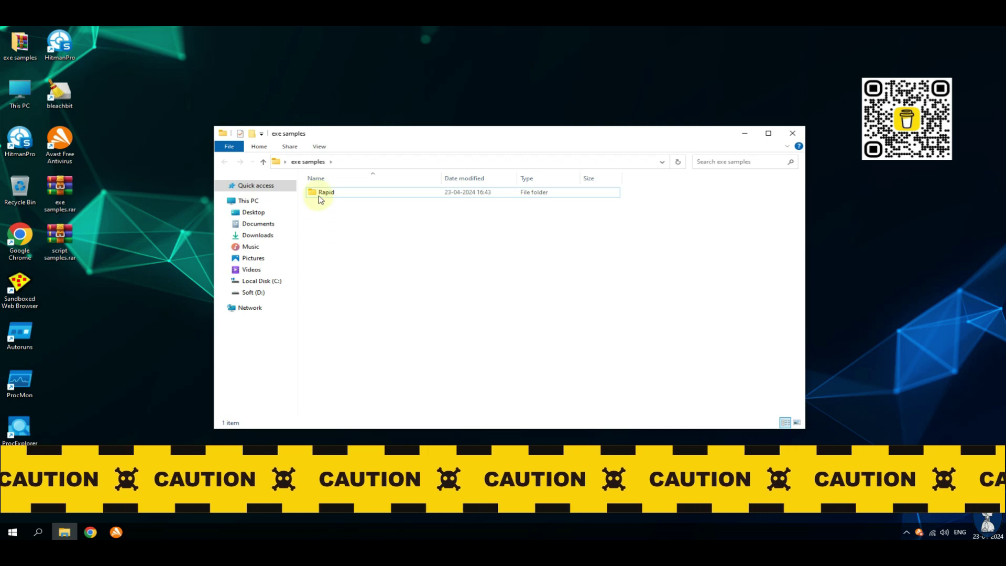
pyautogui.click(166, 240)
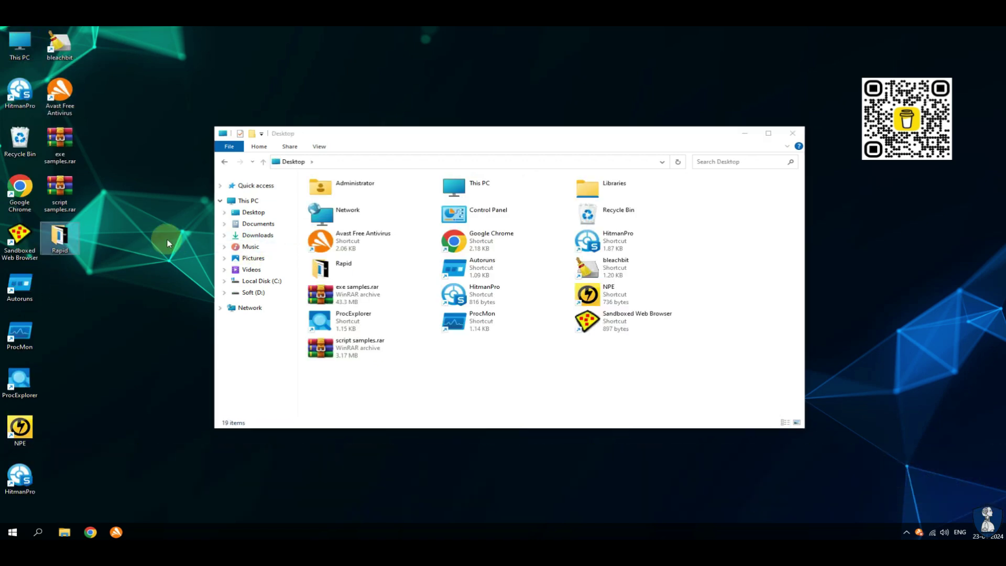
# Step: Rename the Rapid folder on the desktop as exe samples
pyautogui.press('F2')
pyautogui.write('exe samples')
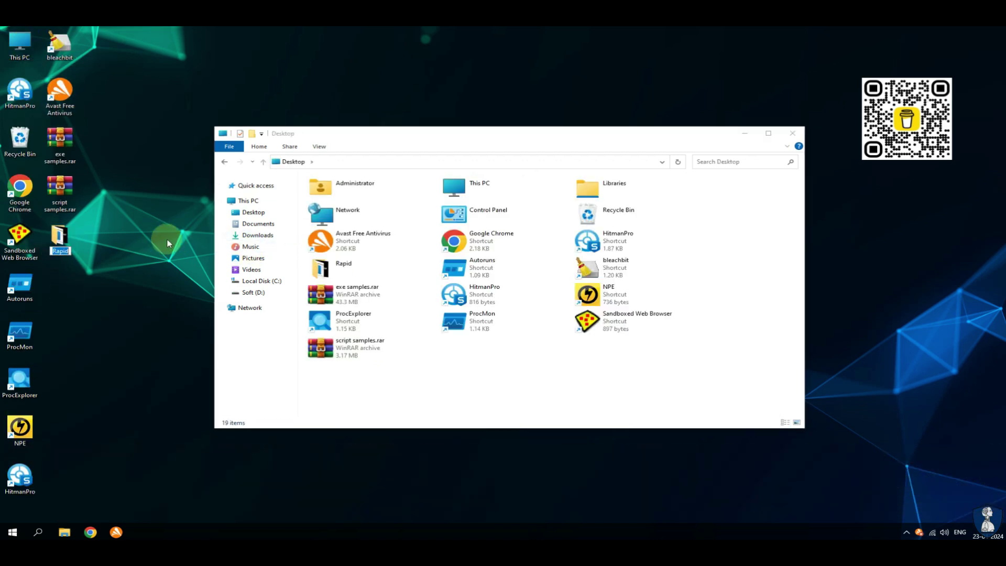
pyautogui.press('Return')
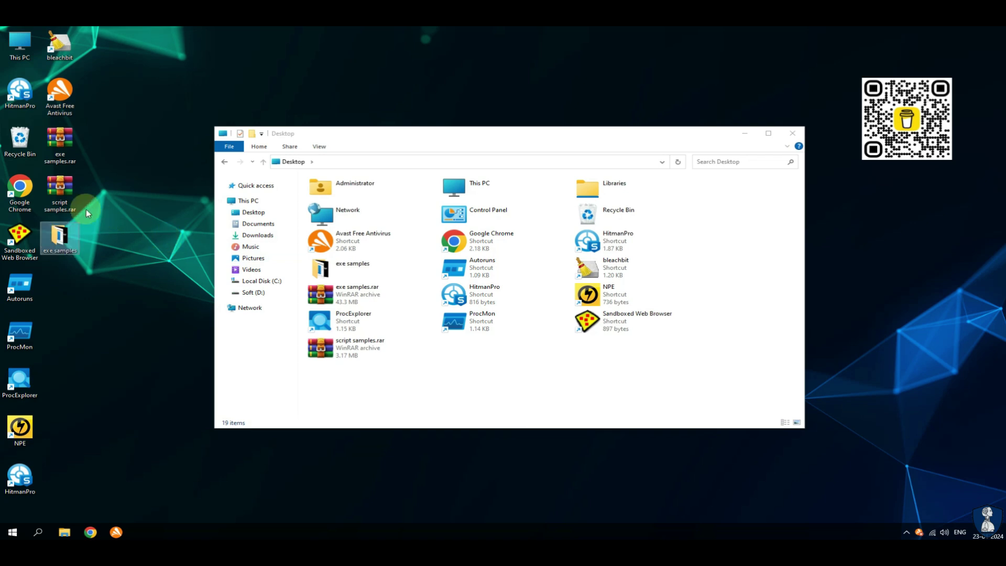
# Step: View the contents of the script samples.rar archive and close it
pyautogui.doubleClick(60, 192)
pyautogui.click(527, 275)
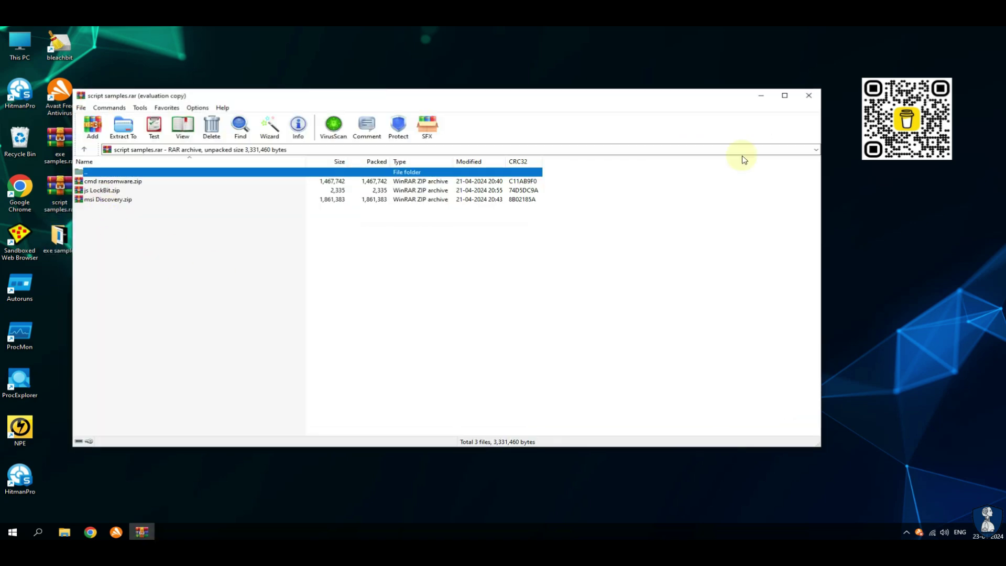
pyautogui.click(809, 95)
# Step: Extract script samples.rar into its own script samples folder on the desktop and open that folder
pyautogui.rightClick(65, 194)
pyautogui.click(115, 264)
pyautogui.doubleClick(65, 277)
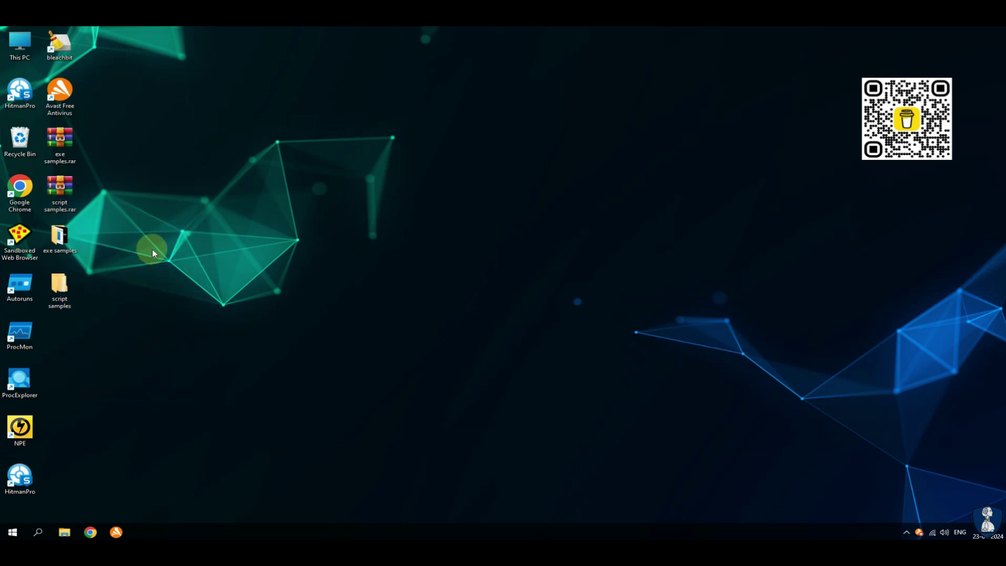
# Step: Extract the three script sample archives together into a cmd ransomware subfolder, entering the archive password
pyautogui.moveTo(337, 236); pyautogui.dragTo(351, 192)
pyautogui.rightClick(351, 191)
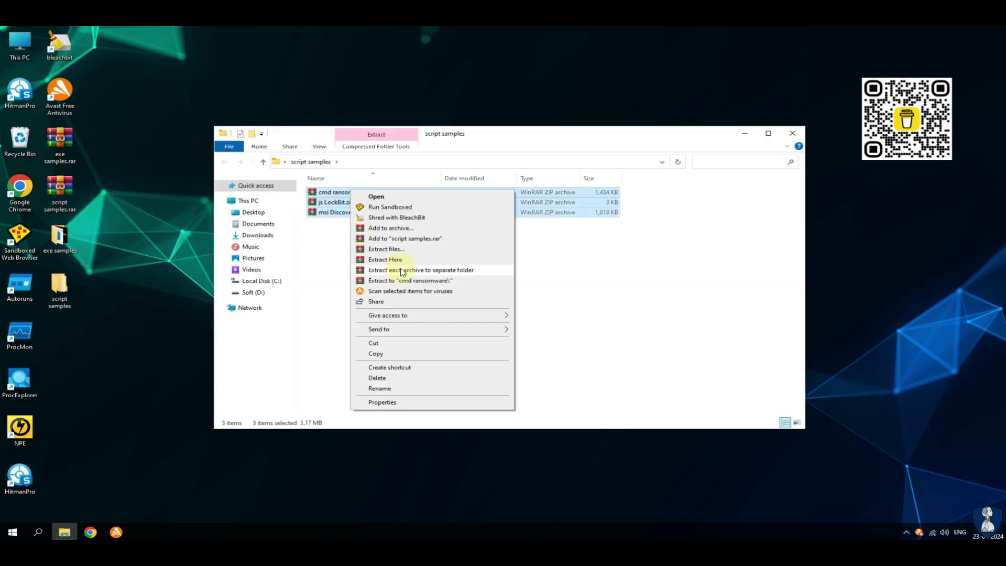
pyautogui.click(408, 283)
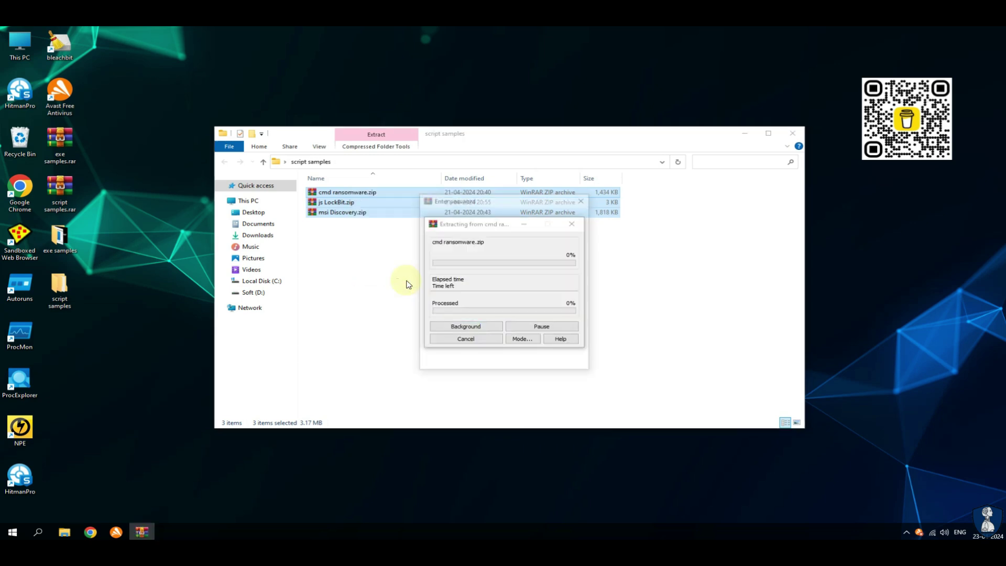
pyautogui.write('infected')
pyautogui.press('Return')
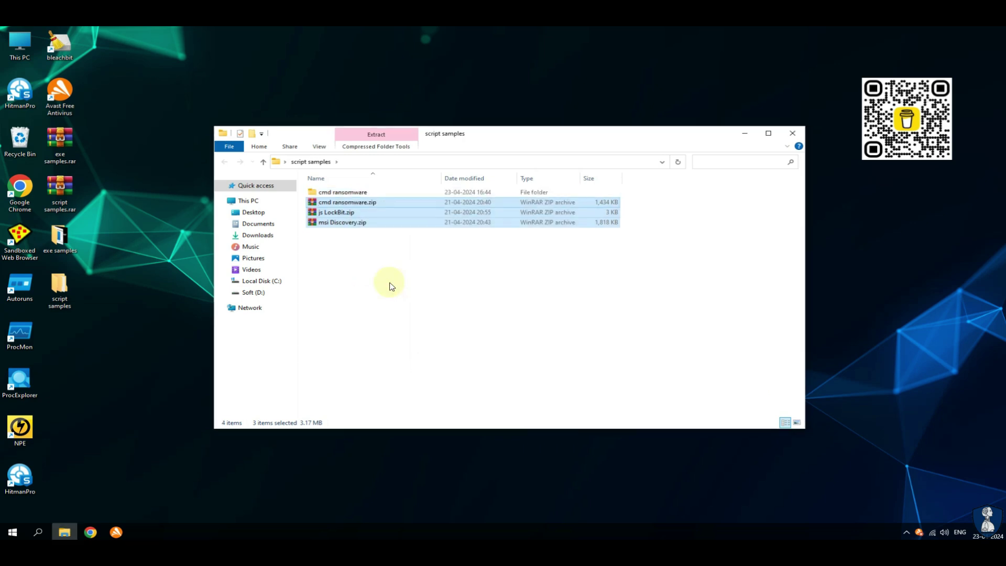
# Step: Delete the zip archives and the cmd ransomware subfolder from the script samples folder, and close the folder window
pyautogui.press('BackSpace')
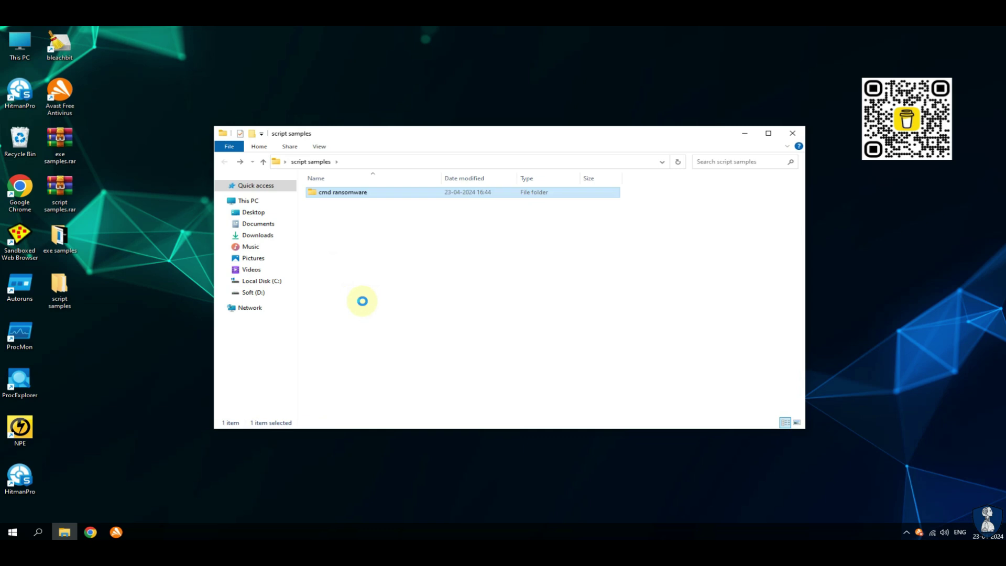
pyautogui.press('Delete')
pyautogui.click(793, 134)
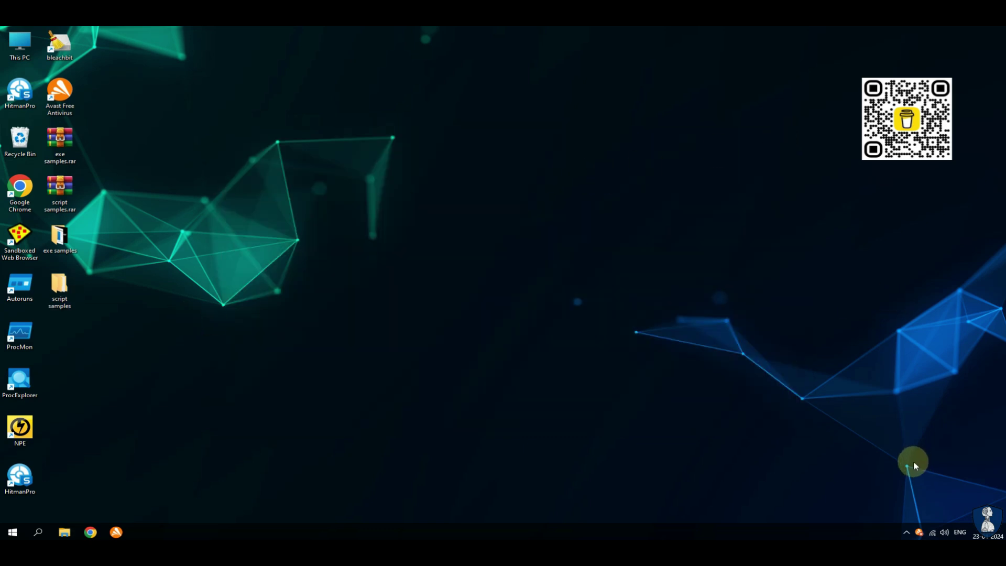
# Step: Open the exe samples folder on the desktop and run MalTester2.exe
pyautogui.doubleClick(59, 236)
pyautogui.click(329, 394)
pyautogui.doubleClick(329, 394)
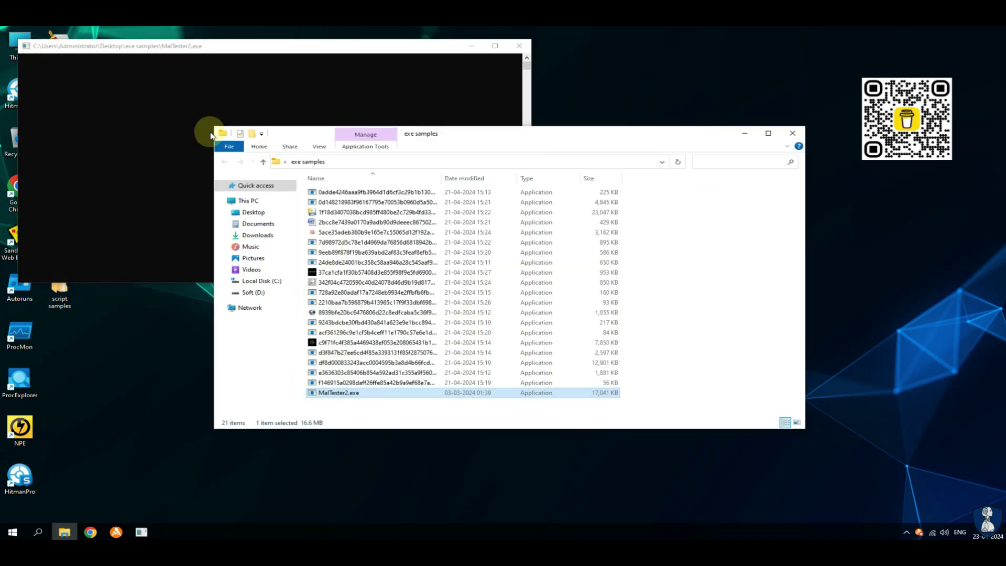
# Step: Shrink the exe samples window and arrange it below the MalTester2 console along the same side of the desktop
pyautogui.moveTo(212, 127); pyautogui.dragTo(359, 271)
pyautogui.moveTo(676, 280); pyautogui.dragTo(320, 374)
pyautogui.moveTo(251, 51); pyautogui.dragTo(227, 39)
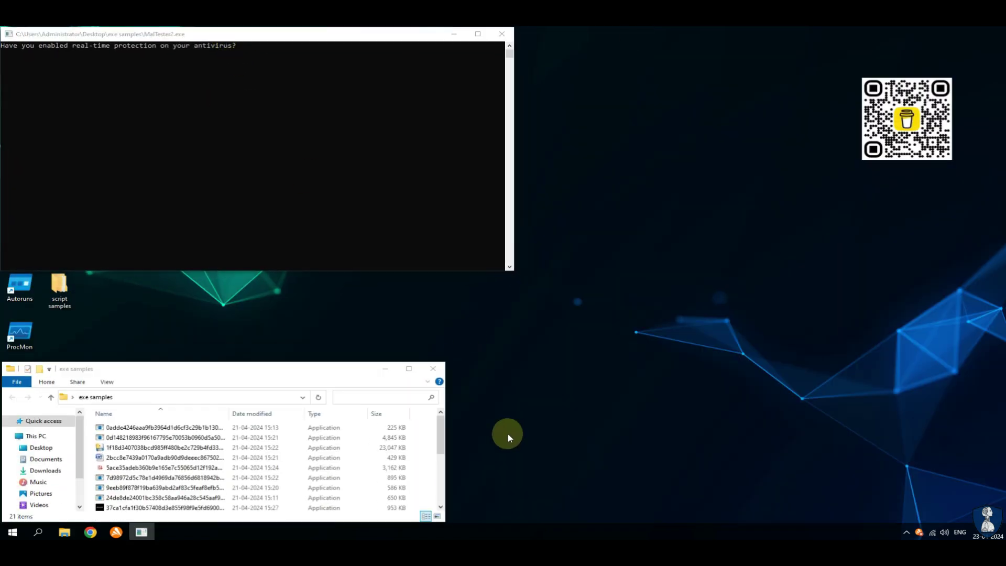
# Step: Minimize the MalTester2 console and the exe samples folder window, and open Task Manager
pyautogui.click(453, 33)
pyautogui.click(385, 369)
pyautogui.rightClick(326, 534)
pyautogui.click(385, 486)
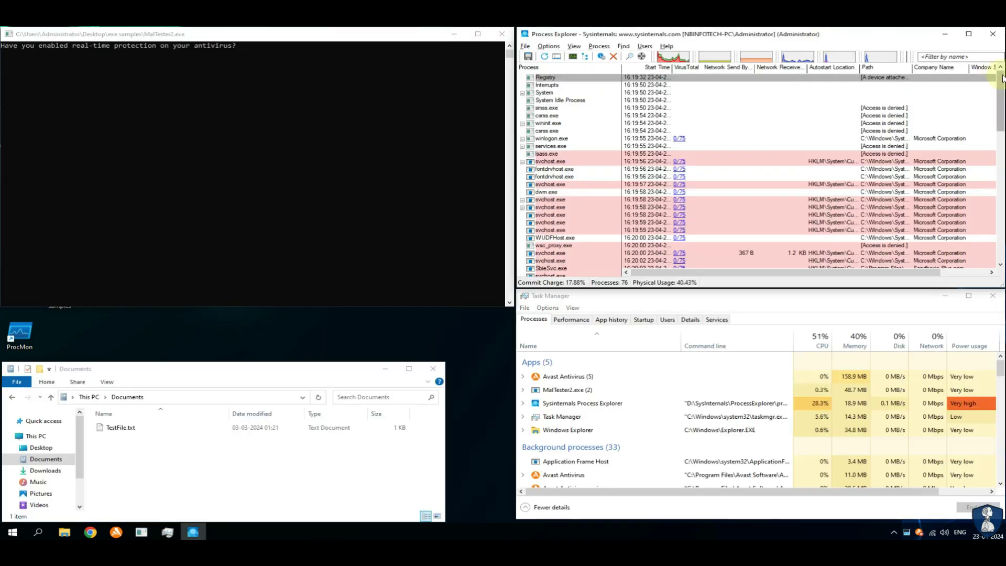
# Step: Sort the Process Explorer list by start time, newest first, and review the running processes and their VirusTotal scores
pyautogui.scroll(-15, 1001, 106)
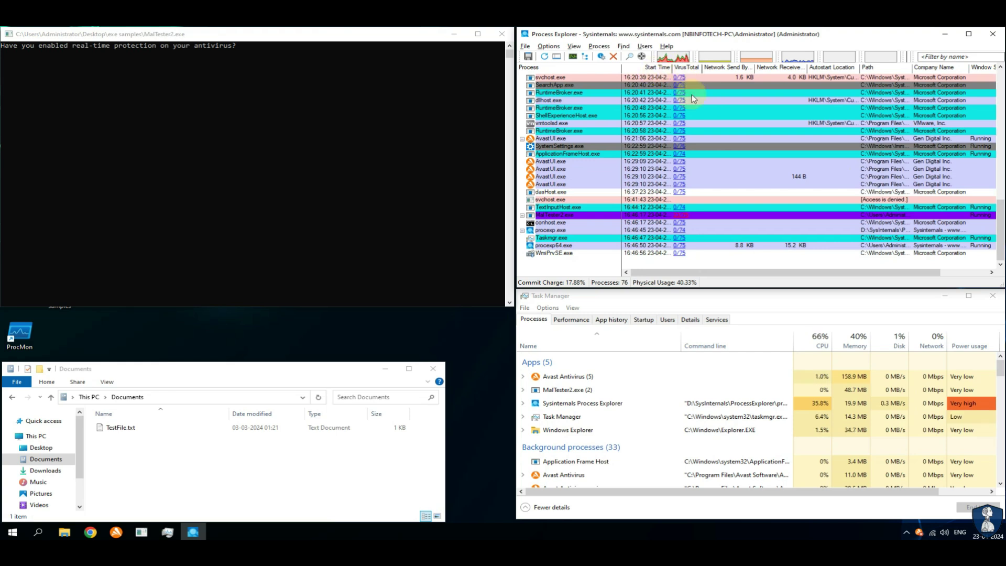
pyautogui.click(659, 67)
pyautogui.scroll(15, 674, 170)
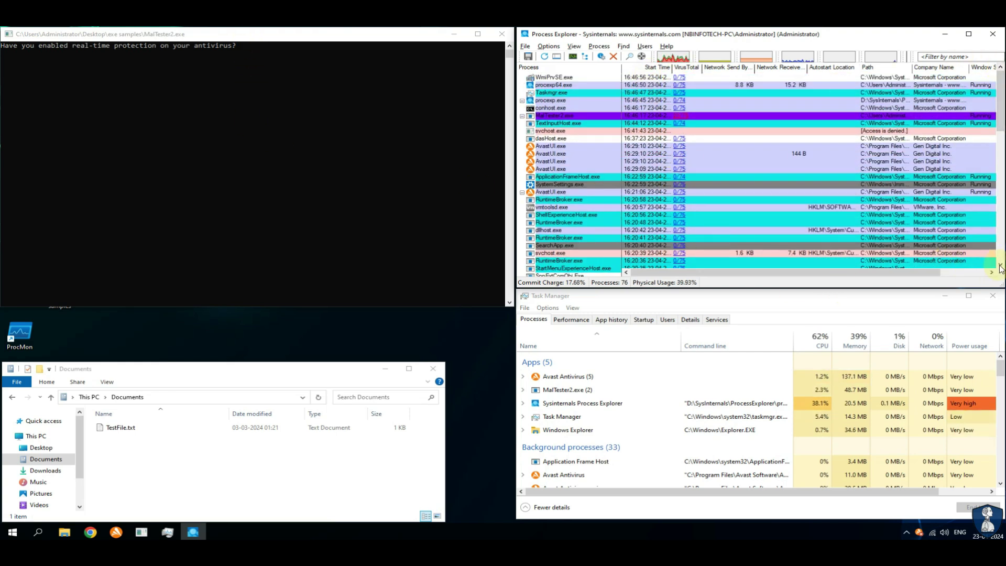
pyautogui.scroll(-2, 1000, 264)
pyautogui.click(574, 246)
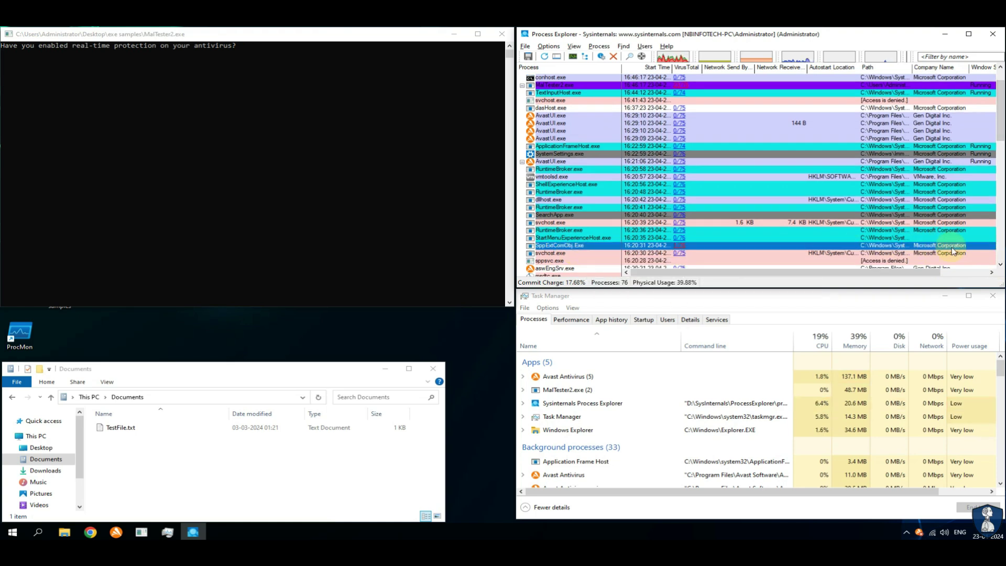
pyautogui.click(1001, 265)
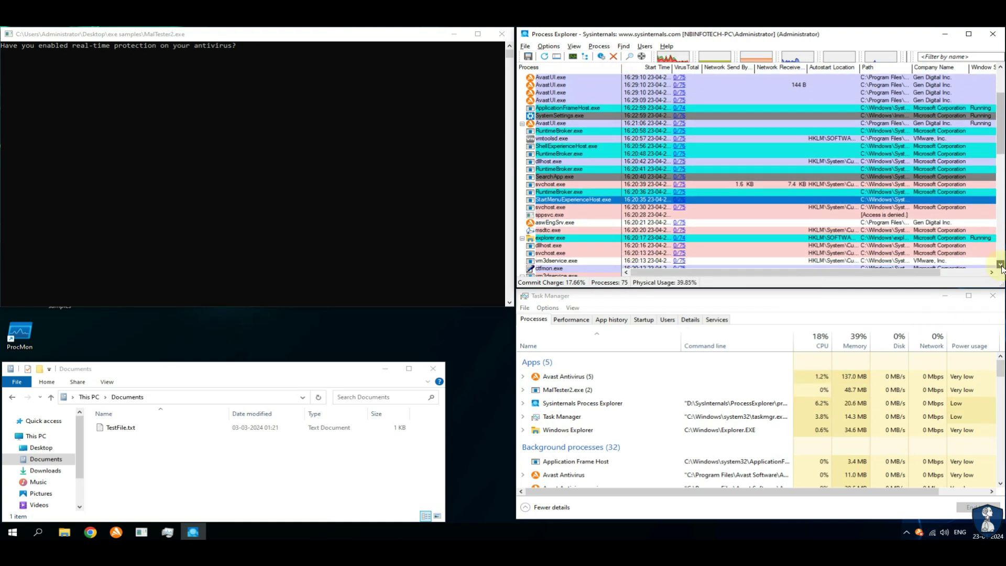
pyautogui.scroll(3, 999, 257)
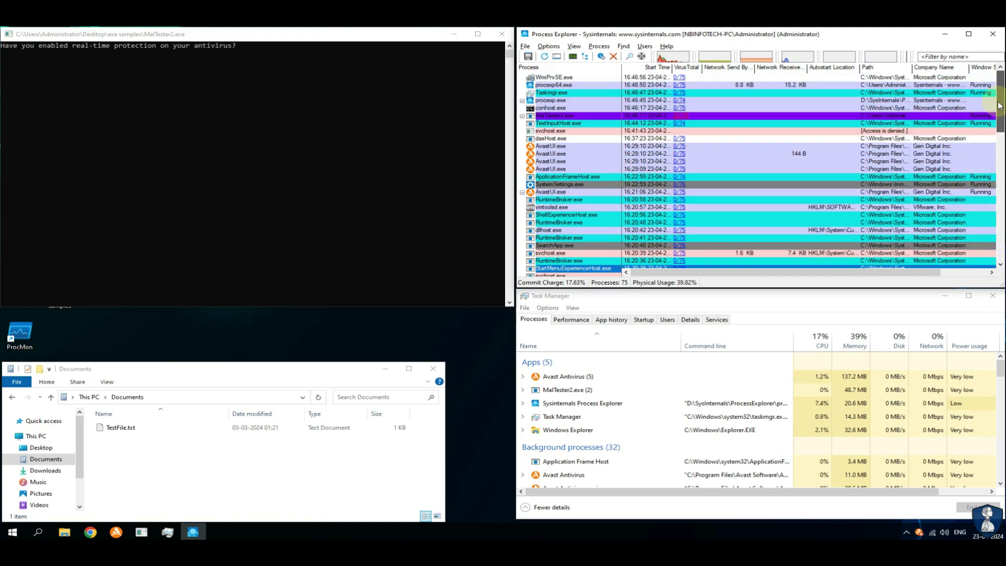
# Step: View the text in TestFile.txt from the Documents folder and close it
pyautogui.doubleClick(120, 428)
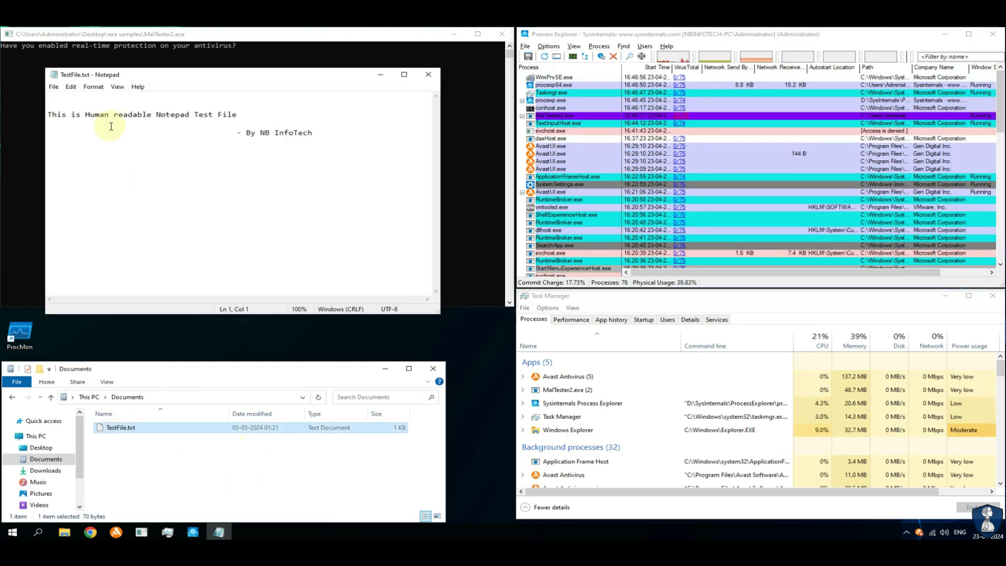
pyautogui.click(428, 75)
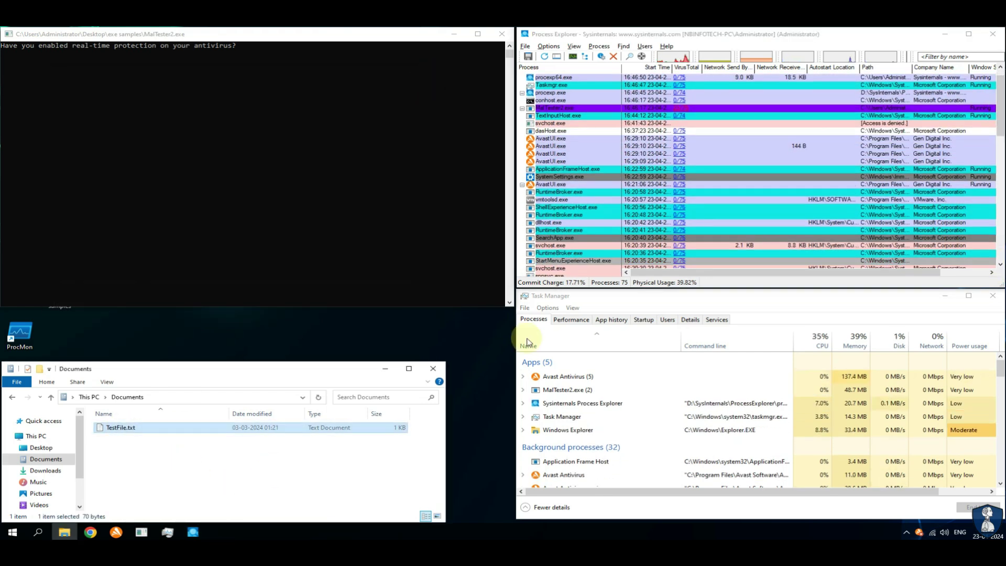
# Step: Open Avast Free Antivirus and turn its disabled shields back on
pyautogui.click(116, 533)
pyautogui.click(529, 292)
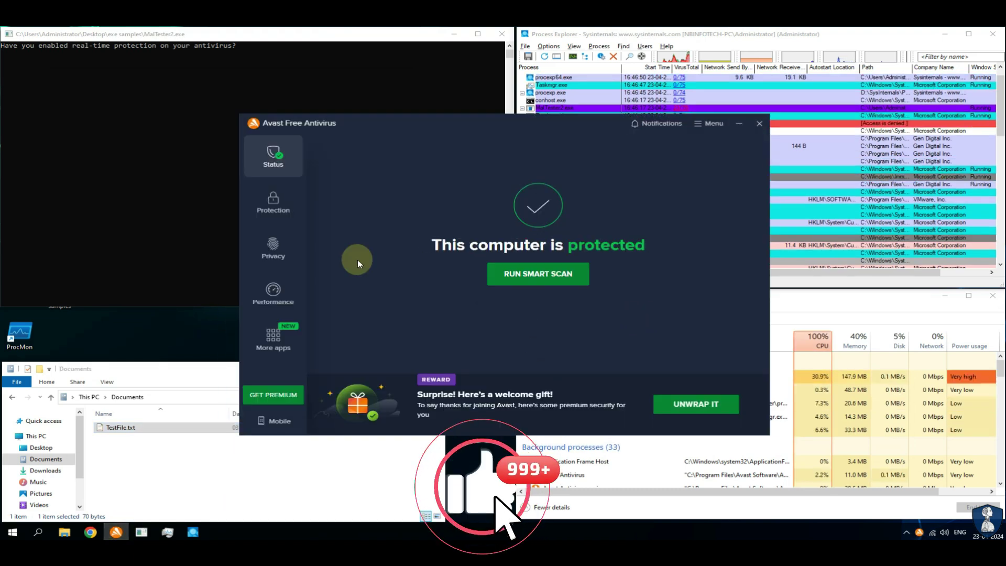
# Step: Check the Avast shields control options, then review the status of the Core Shields, Ransomware Shield and Firewall
pyautogui.rightClick(920, 532)
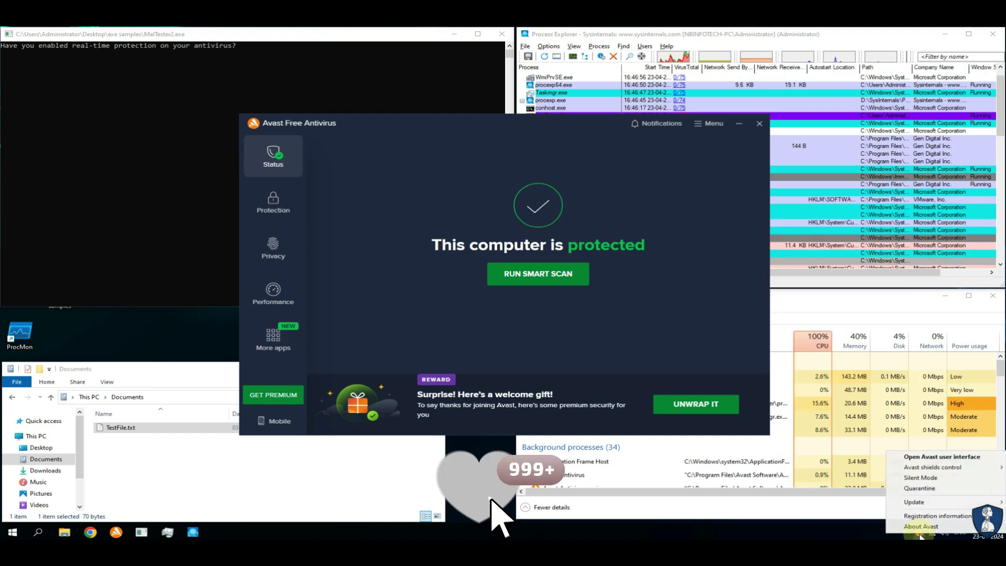
pyautogui.moveTo(923, 471)
pyautogui.click(843, 475)
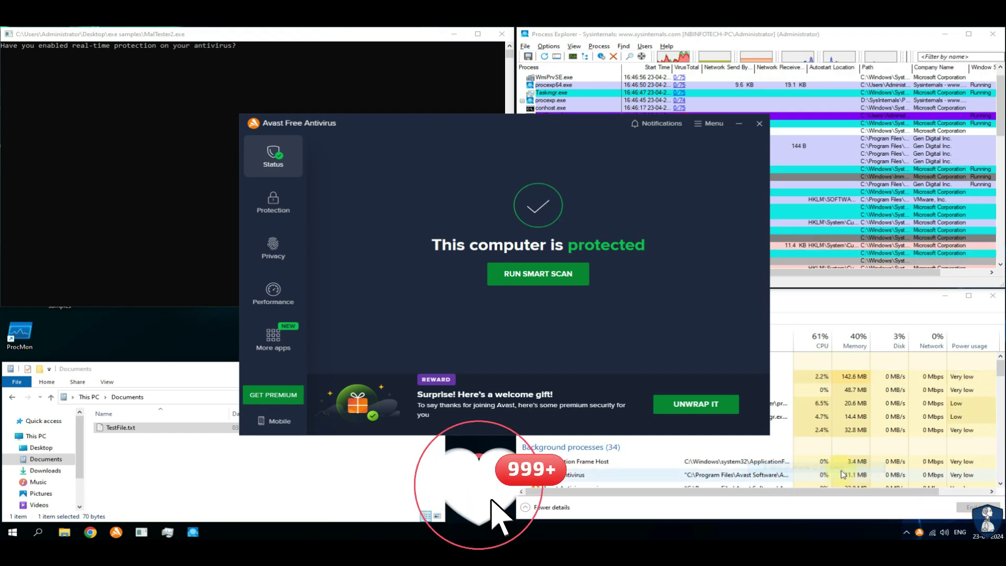
pyautogui.click(272, 212)
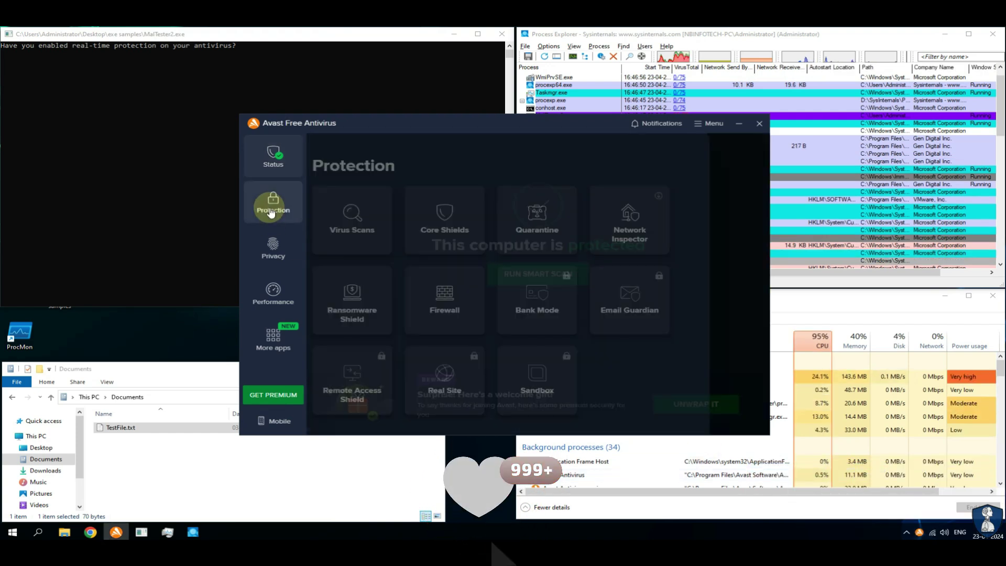
pyautogui.click(450, 240)
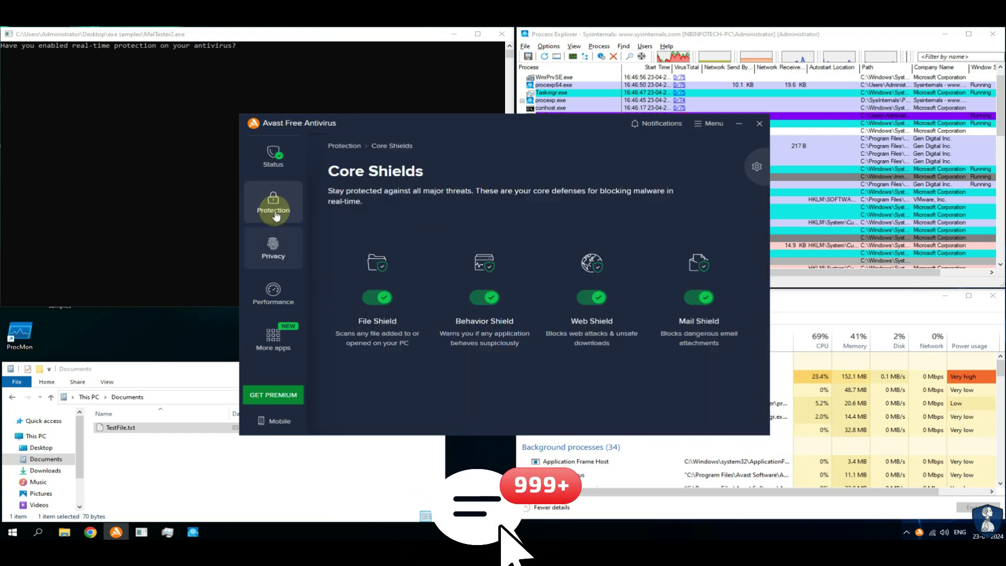
pyautogui.click(276, 216)
pyautogui.click(368, 294)
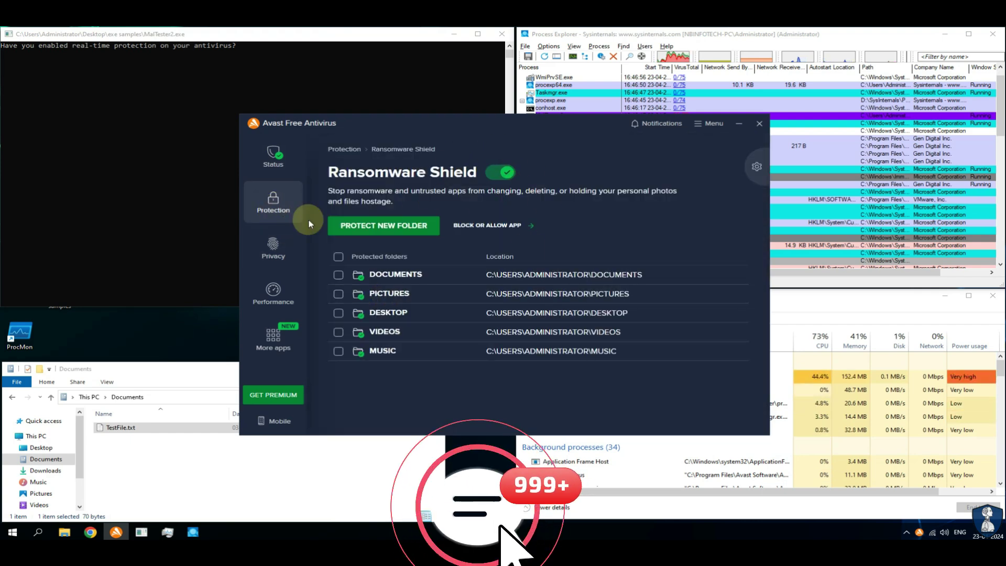
pyautogui.click(308, 223)
pyautogui.click(468, 306)
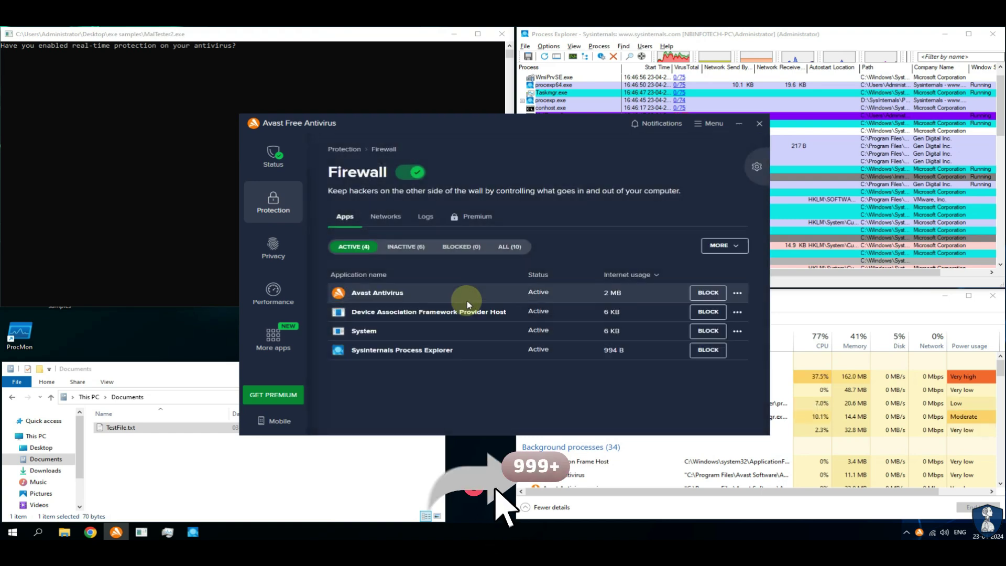
pyautogui.click(271, 165)
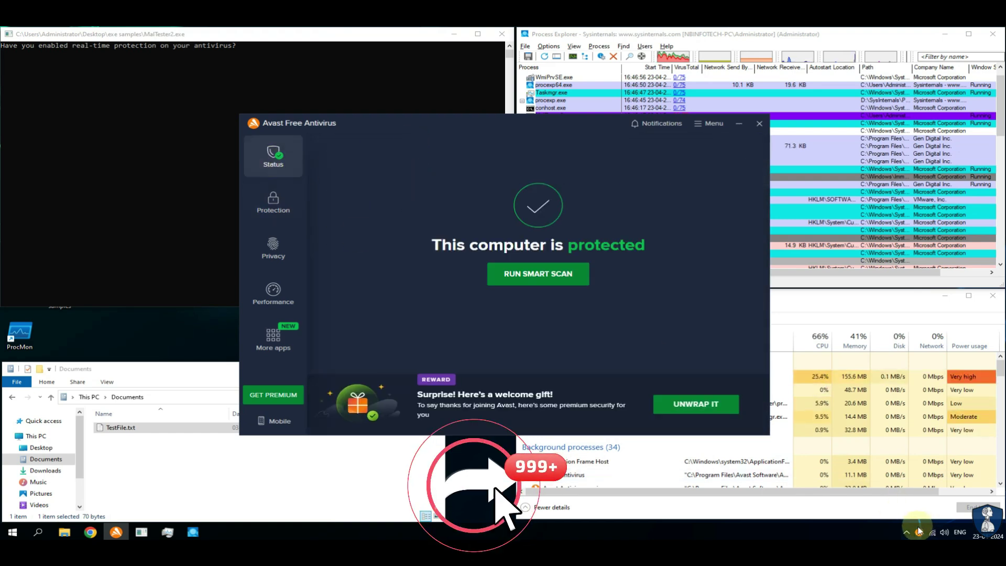
pyautogui.rightClick(919, 532)
pyautogui.moveTo(920, 464)
pyautogui.click(585, 344)
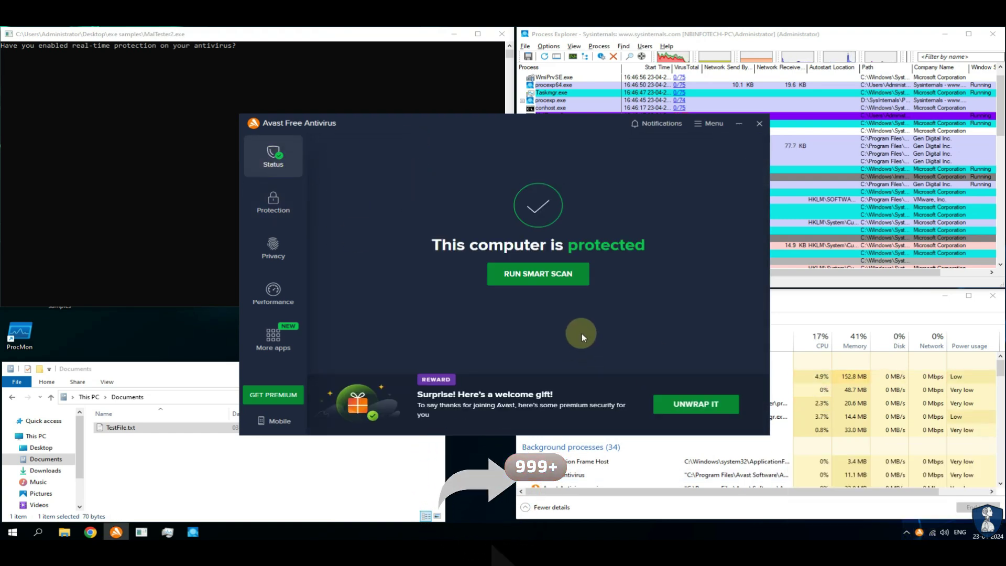
# Step: Minimize the Avast window and start the MalTester2 test by answering y to the real-time protection question
pyautogui.click(739, 124)
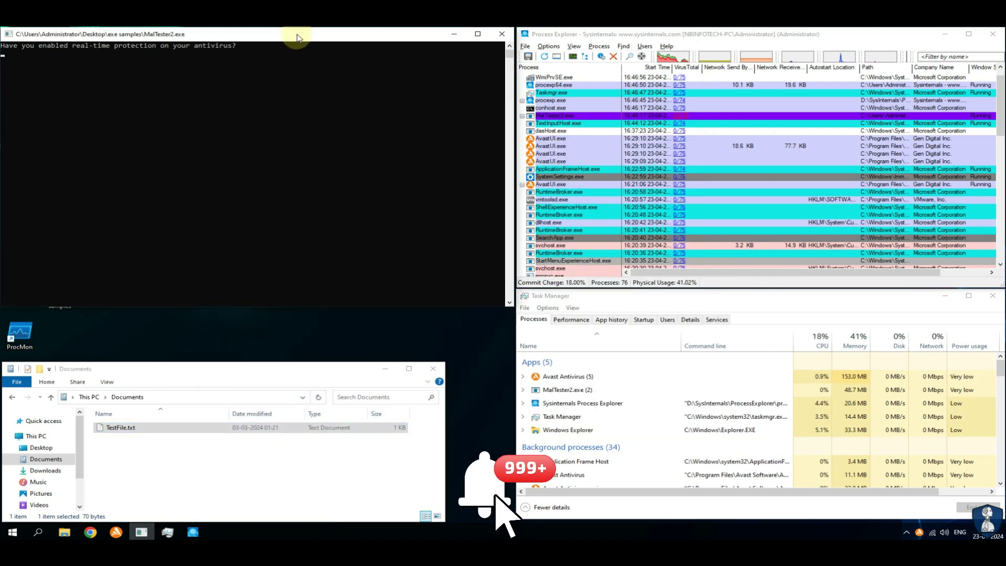
pyautogui.write('y')
pyautogui.press('Return')
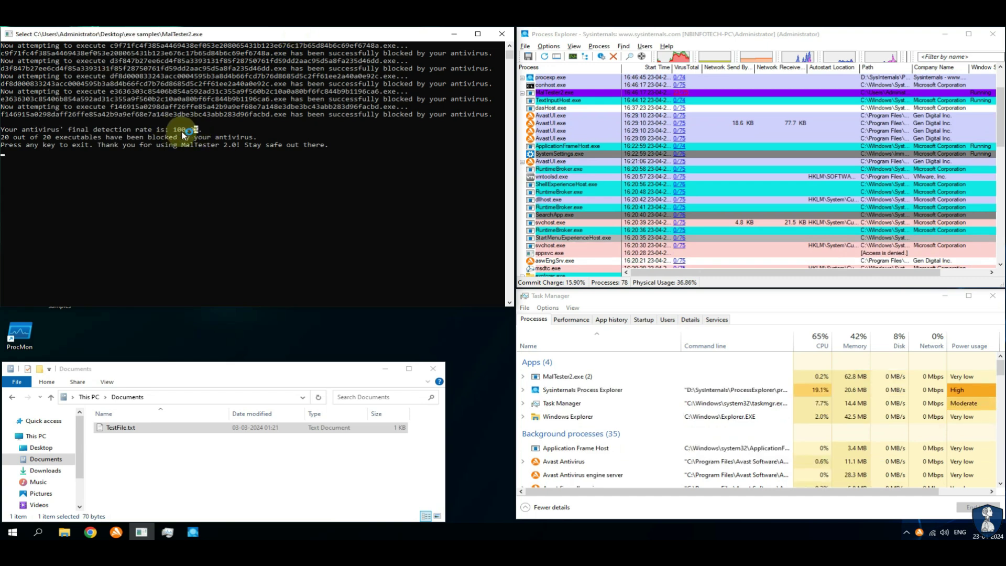
# Step: Highlight the count of blocked executables in the MalTester2 results and close the console
pyautogui.click(3, 137)
pyautogui.moveTo(50, 141); pyautogui.dragTo(52, 139)
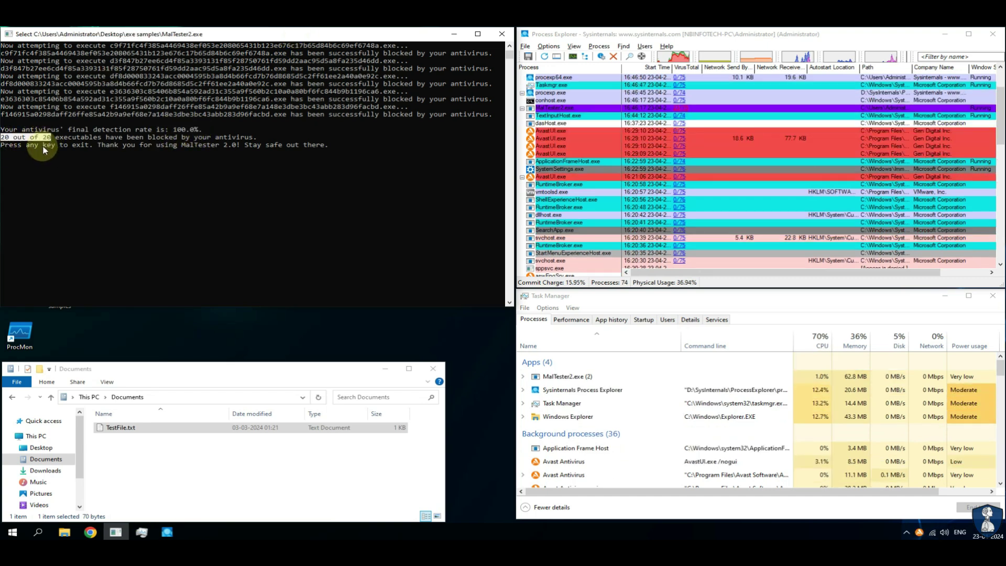
pyautogui.click(501, 35)
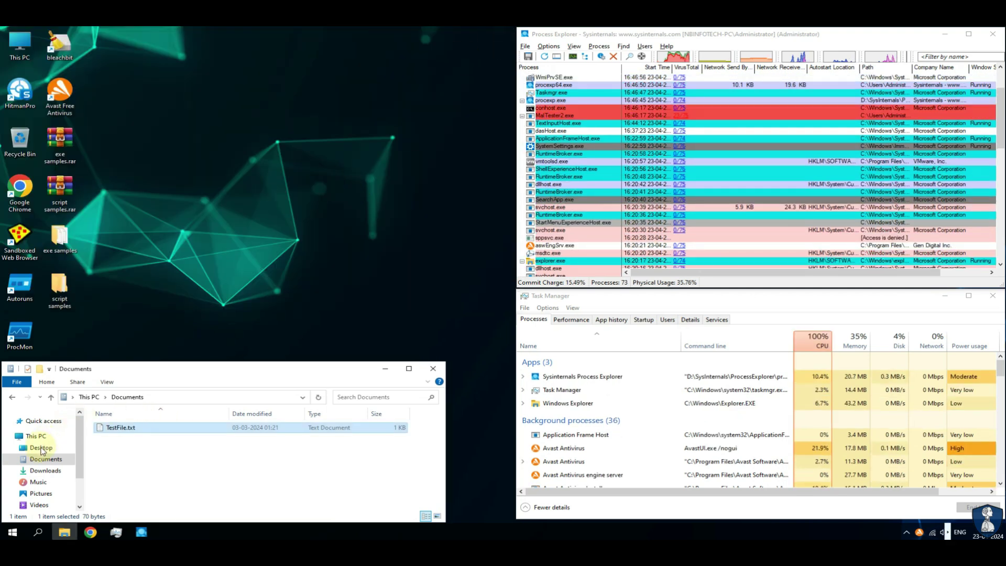
# Step: Open the exe samples folder from the Desktop location and sort the Task Manager processes by CPU usage
pyautogui.click(42, 449)
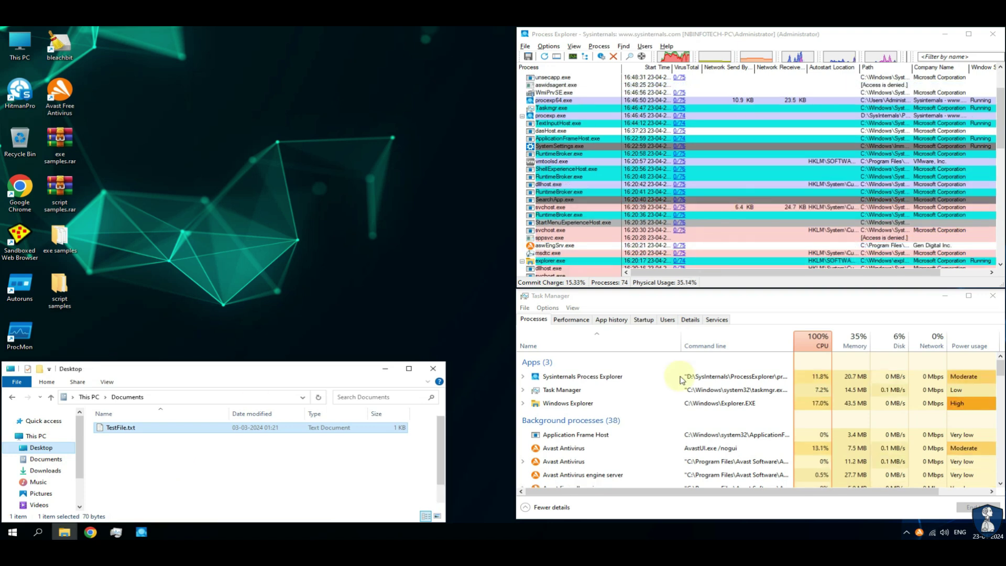
pyautogui.click(817, 341)
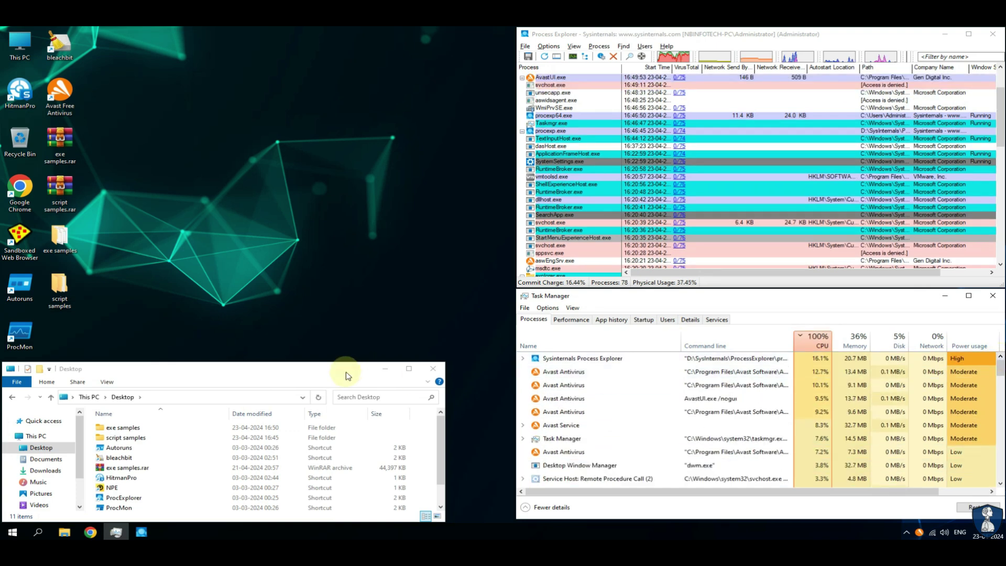
pyautogui.click(115, 429)
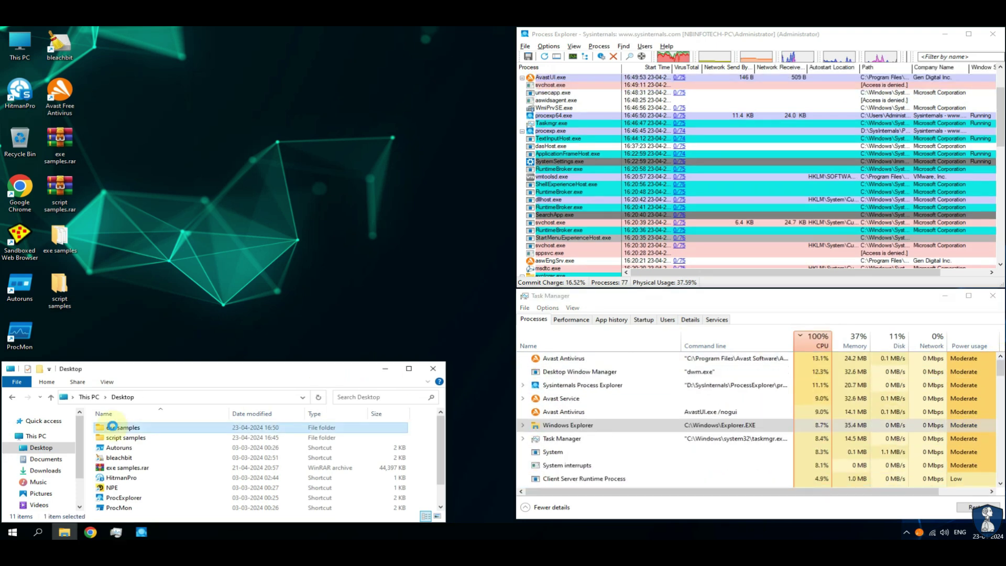
pyautogui.doubleClick(114, 427)
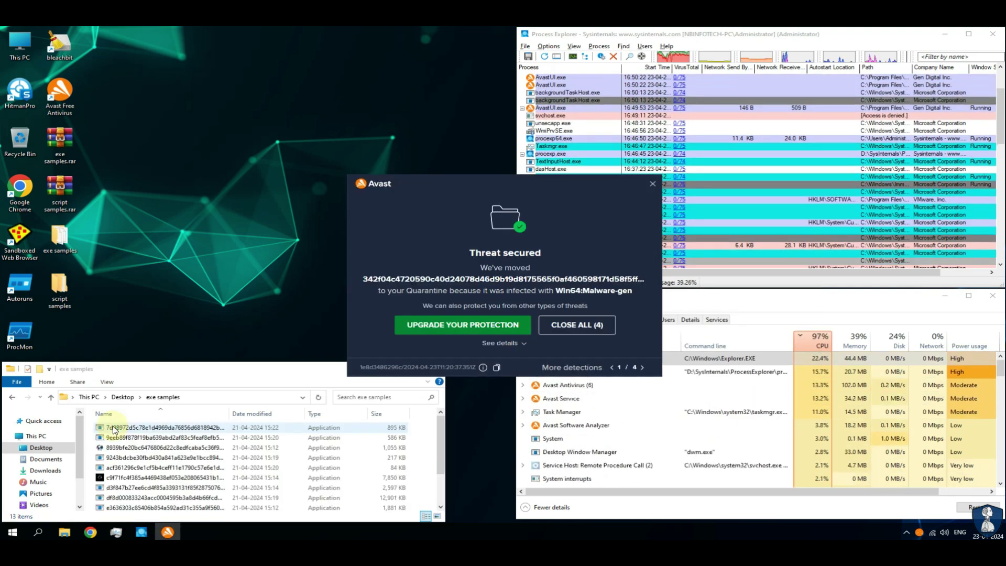
# Step: Close all Avast threat alerts and delete MalTester2.exe and MalTester2-log.txt from the exe samples folder
pyautogui.click(562, 328)
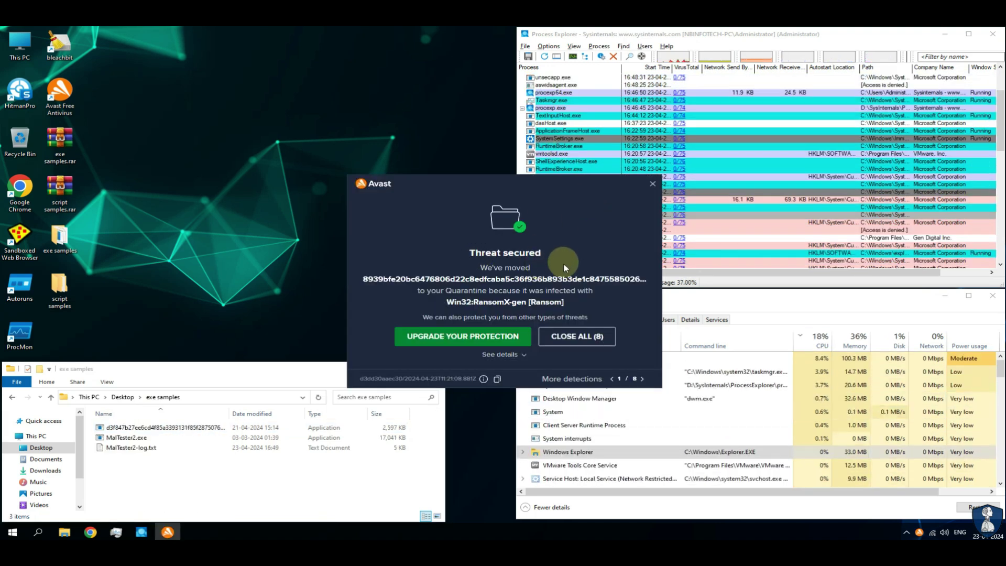
pyautogui.click(577, 336)
pyautogui.moveTo(117, 465); pyautogui.dragTo(125, 461)
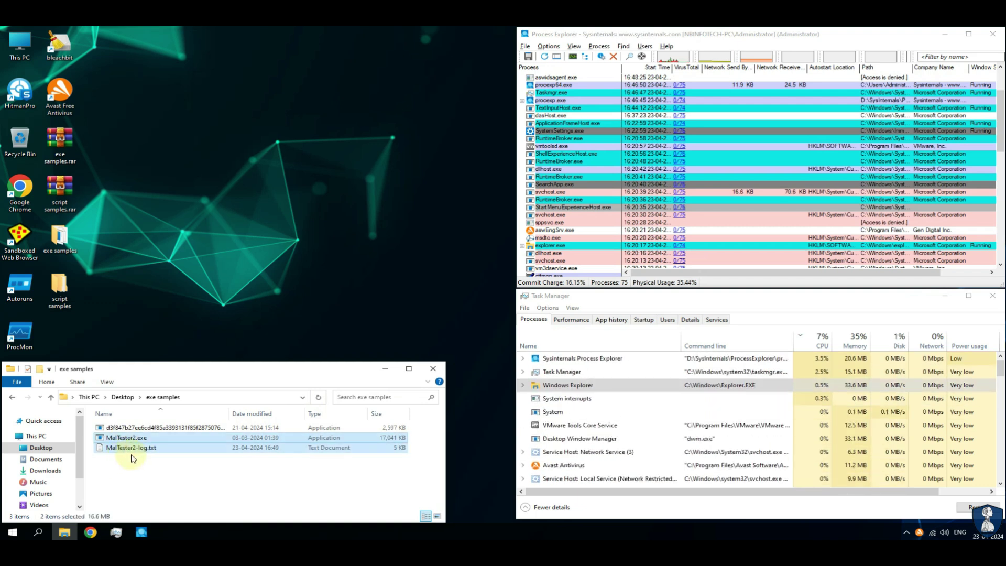
pyautogui.rightClick(126, 439)
pyautogui.click(152, 403)
# Step: Scan the remaining sample in the exe samples folder with Avast and resolve all detected threats
pyautogui.rightClick(126, 427)
pyautogui.click(194, 271)
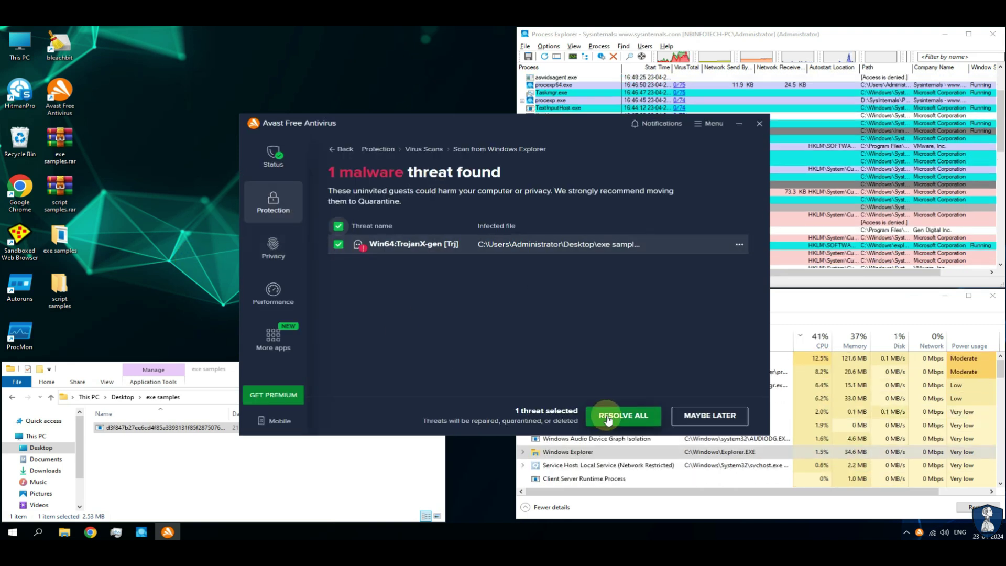
pyautogui.click(603, 418)
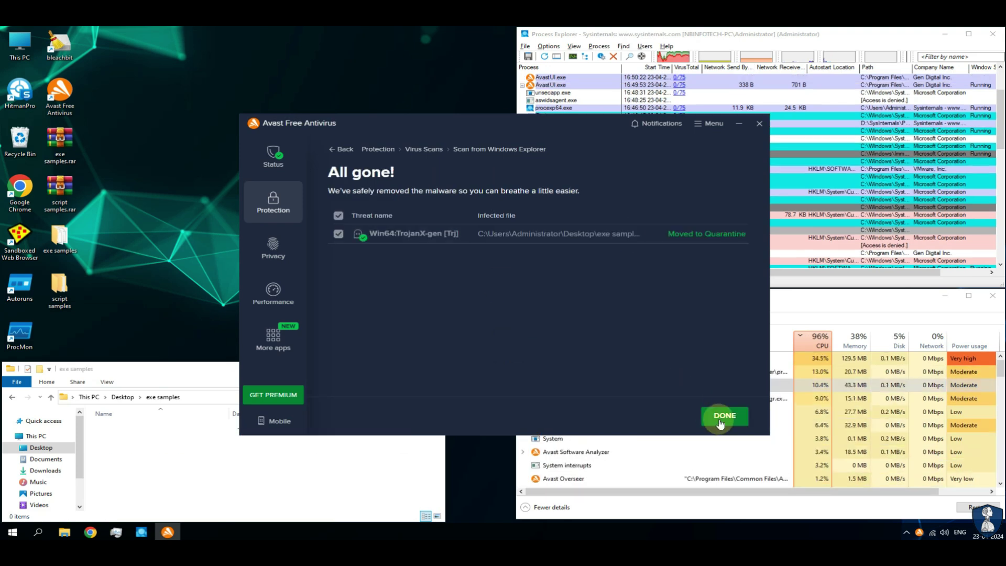
pyautogui.click(723, 416)
# Step: Return to the Avast status page, dismiss the account sign-in offer, and close the Avast window
pyautogui.click(273, 158)
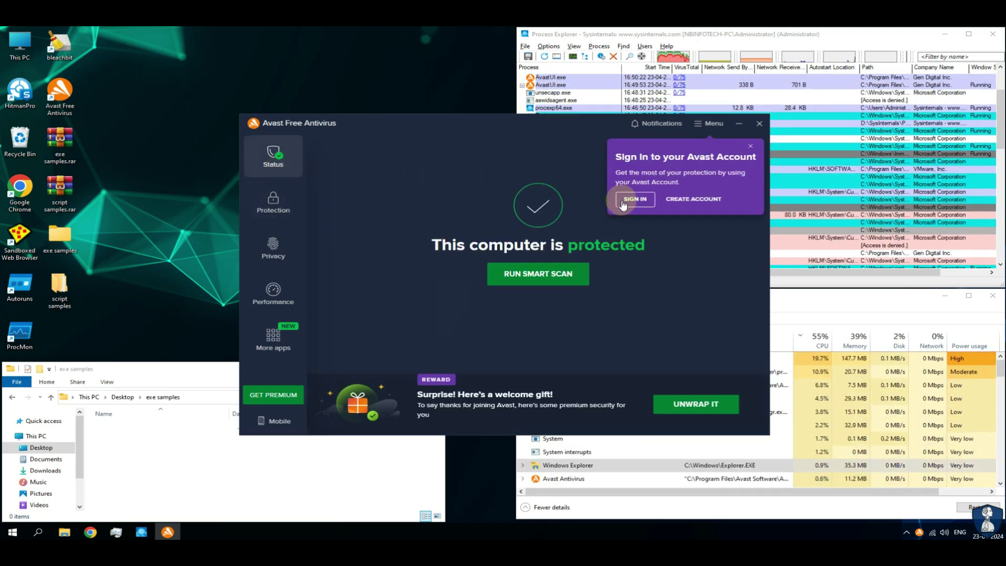
pyautogui.click(751, 147)
pyautogui.click(759, 124)
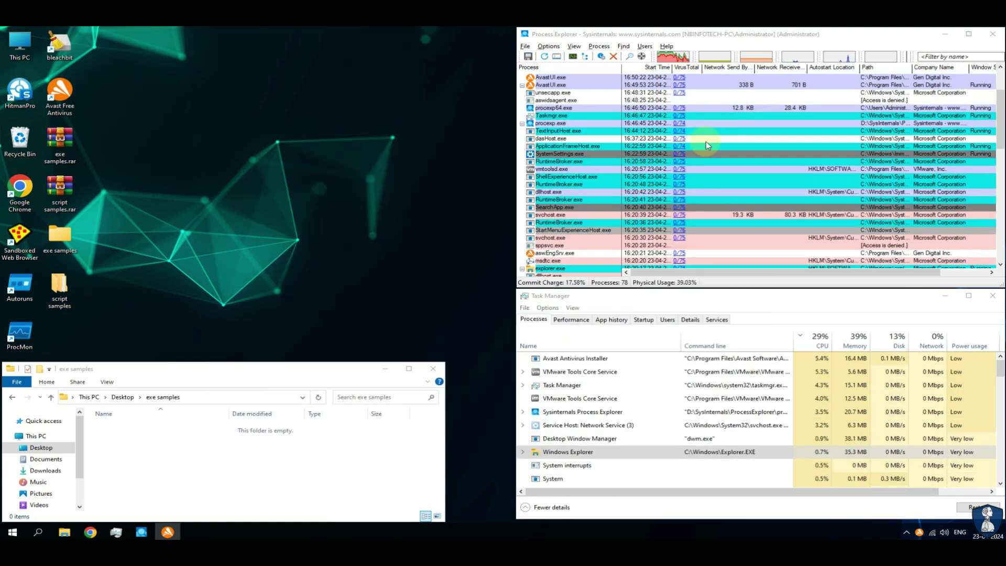
# Step: Review the Process Explorer list by VirusTotal score and check the startup entries in Task Manager
pyautogui.click(1003, 77)
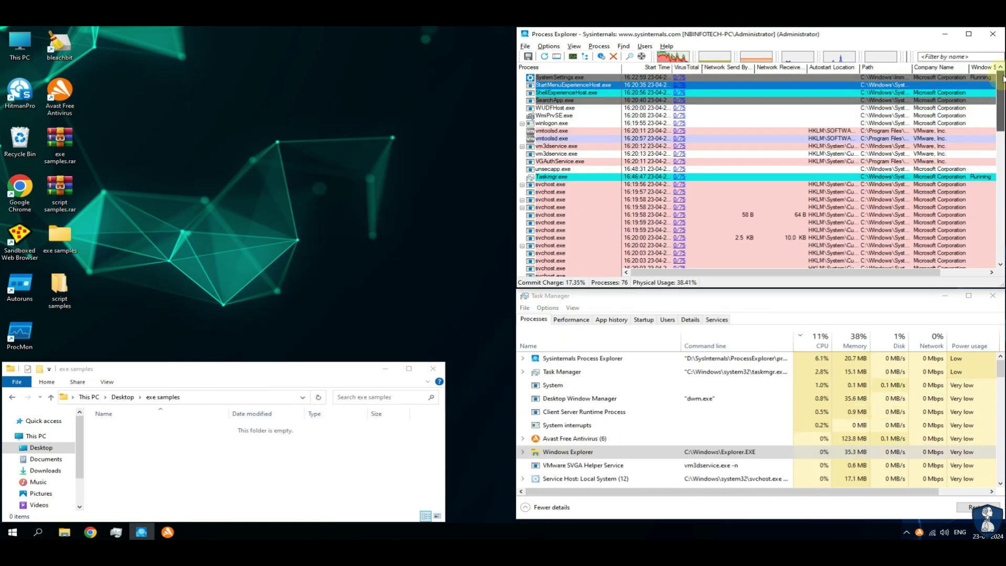
pyautogui.scroll(-10, 1004, 78)
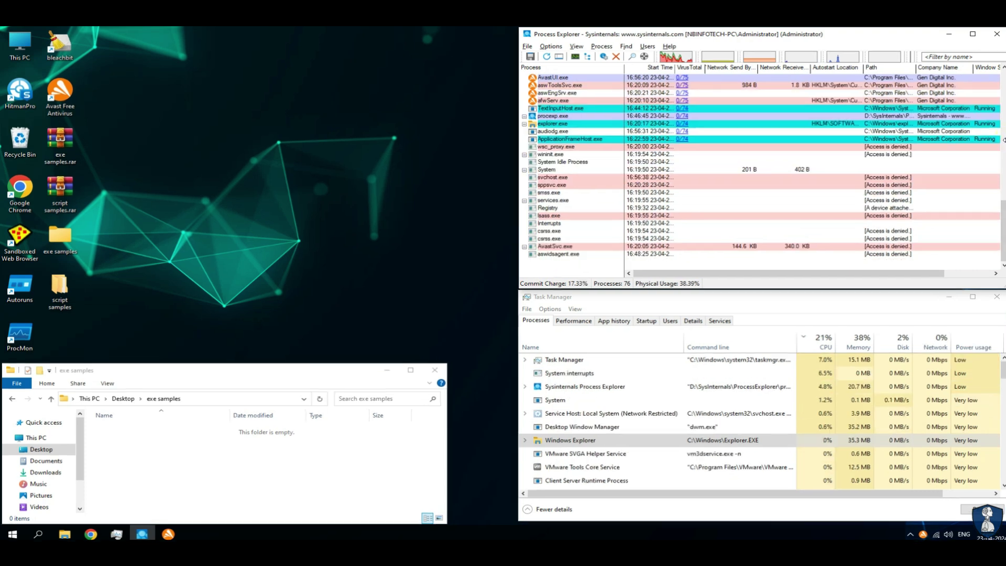
pyautogui.click(649, 321)
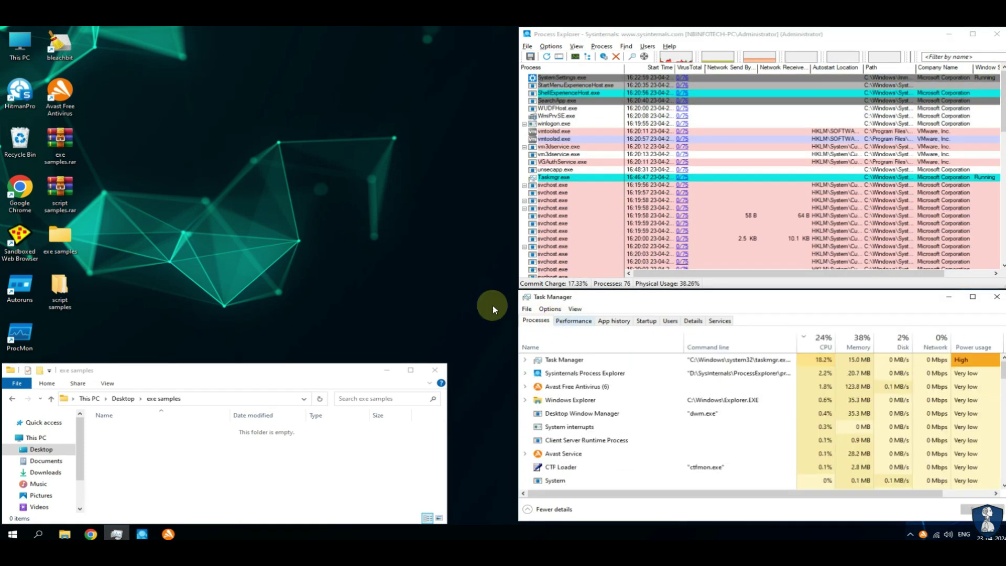
# Step: Disable all Avast shields permanently and confirm the change
pyautogui.rightClick(923, 535)
pyautogui.moveTo(926, 471)
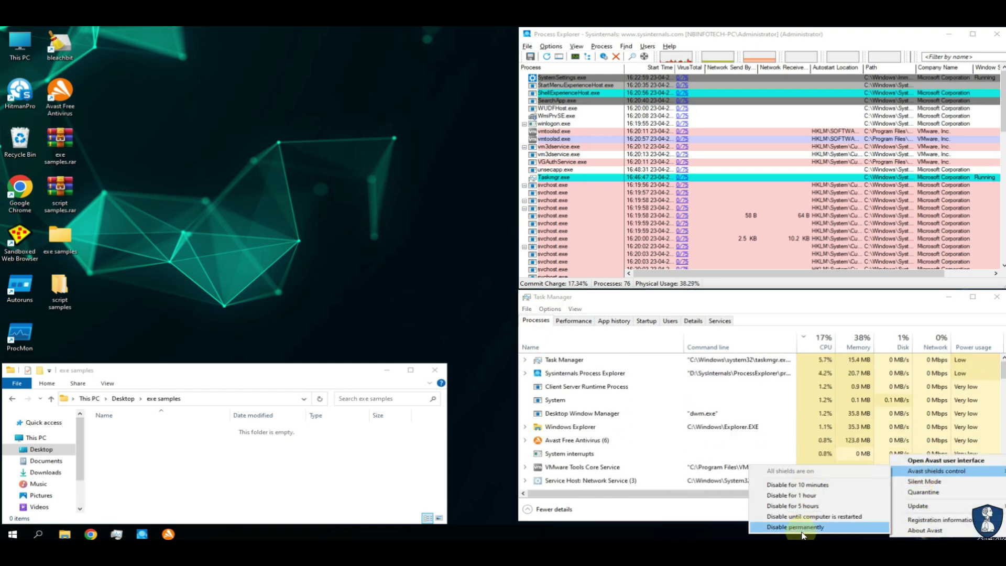
pyautogui.click(802, 527)
pyautogui.click(479, 326)
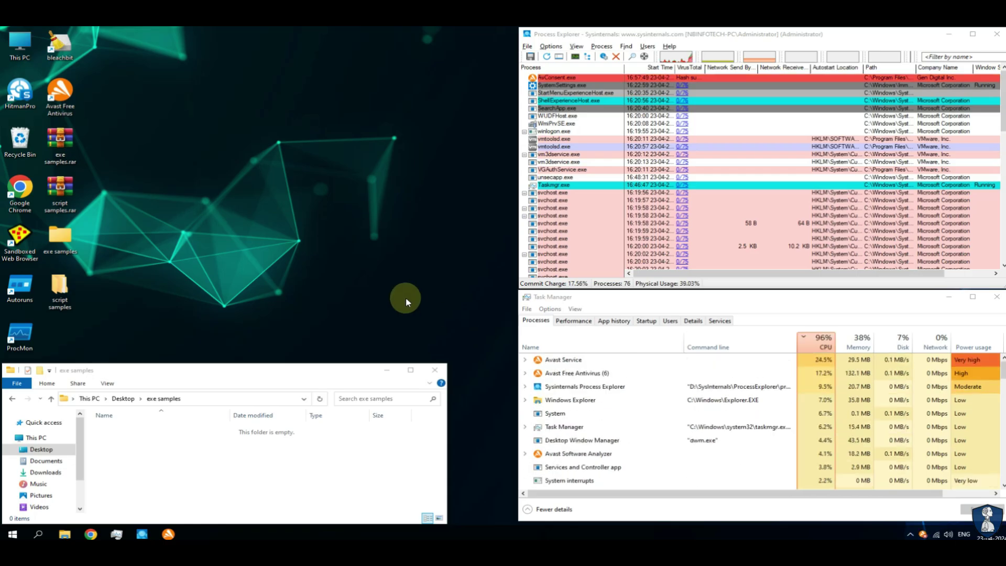
# Step: Sort the Process Explorer list by start time and empty the Recycle Bin
pyautogui.click(650, 67)
pyautogui.rightClick(14, 139)
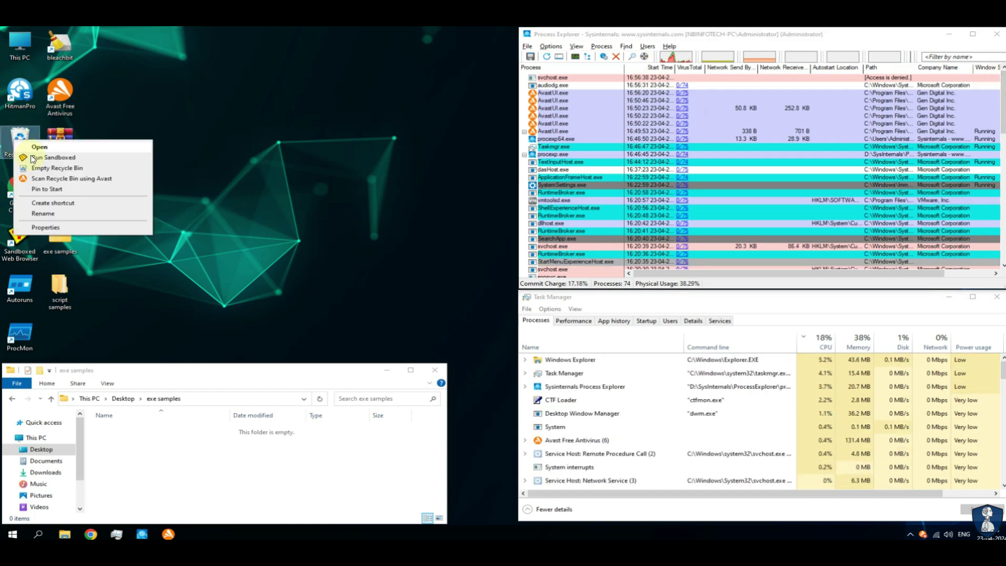
pyautogui.click(36, 167)
pyautogui.click(552, 287)
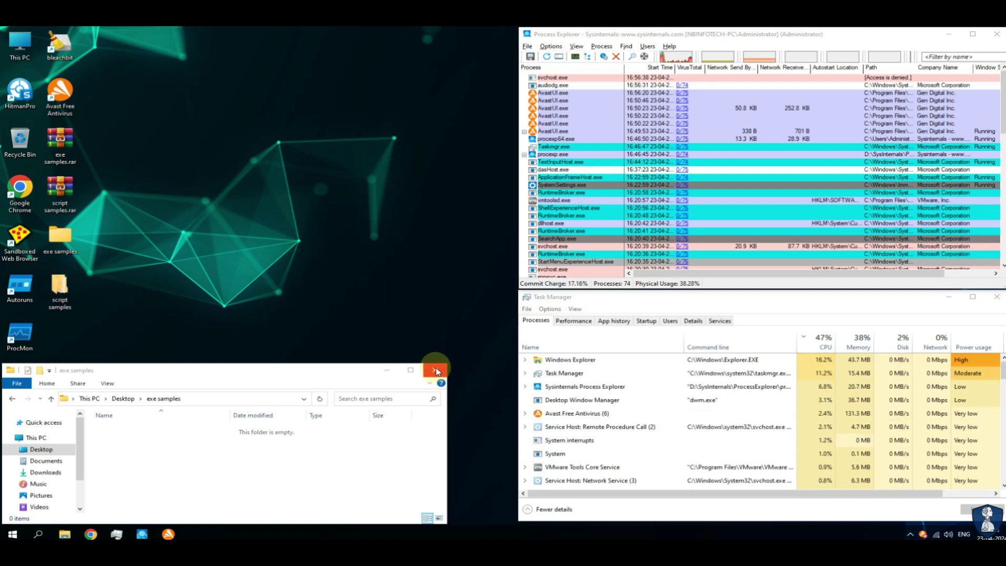
# Step: Open the script samples folder in the lower part of the desktop and fit its Name column to the file names
pyautogui.doubleClick(59, 286)
pyautogui.moveTo(202, 35); pyautogui.dragTo(197, 367)
pyautogui.doubleClick(241, 407)
# Step: Turn the Avast shields back on through the Avast shields control
pyautogui.rightClick(926, 536)
pyautogui.click(866, 468)
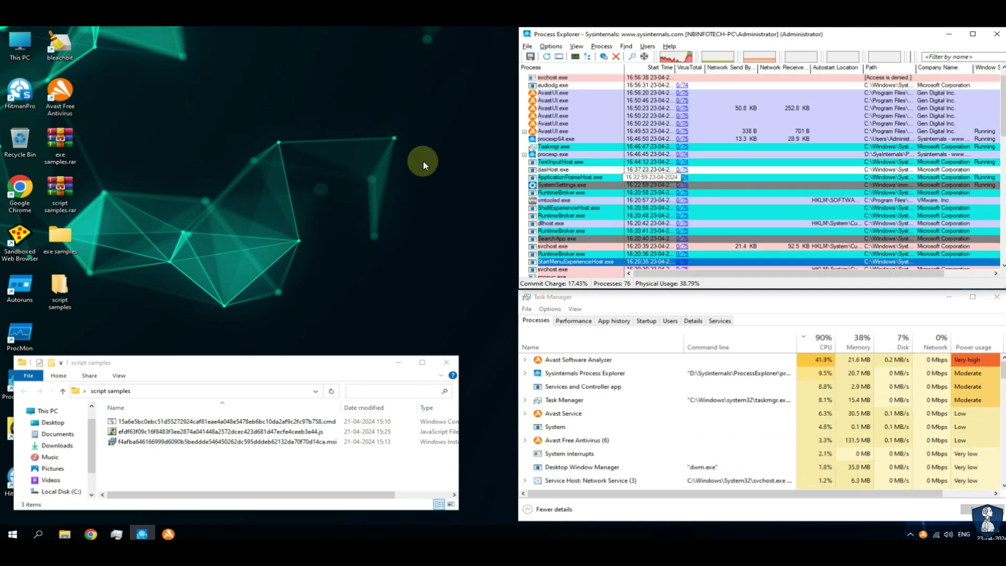
pyautogui.rightClick(308, 124)
pyautogui.click(256, 316)
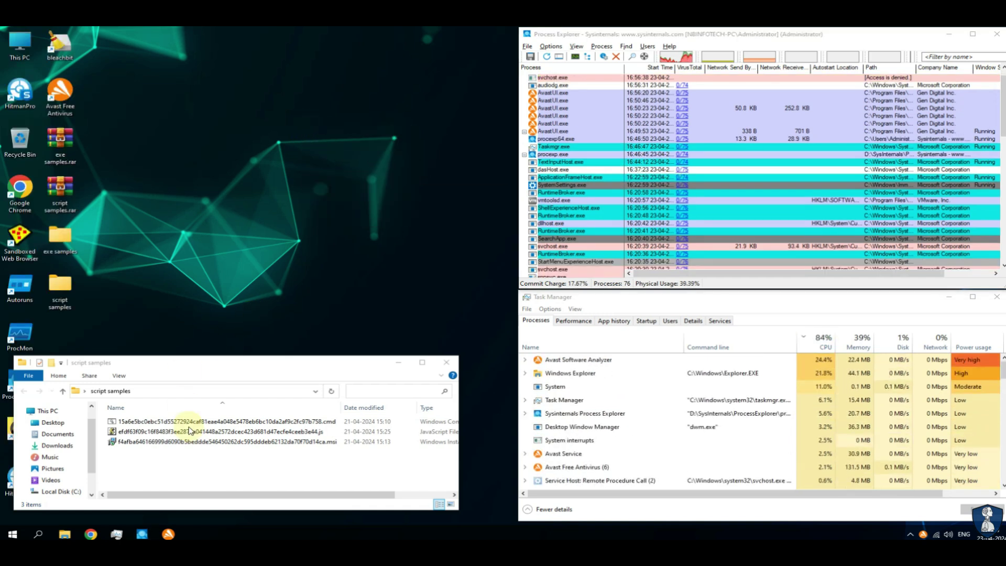
# Step: Run the .cmd sample from the script samples folder and dismiss the Avast restart alert without restarting
pyautogui.click(190, 423)
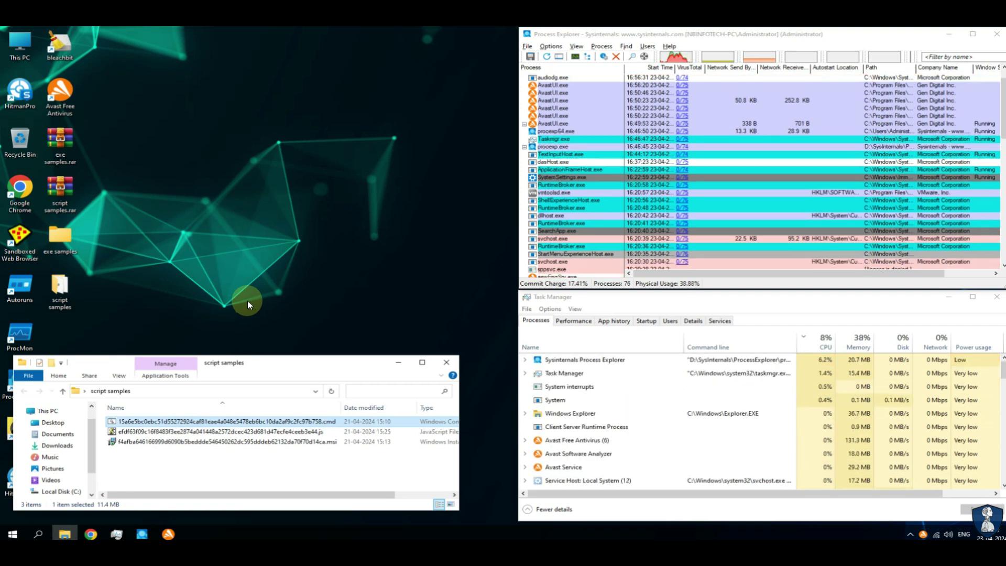
pyautogui.press('Return')
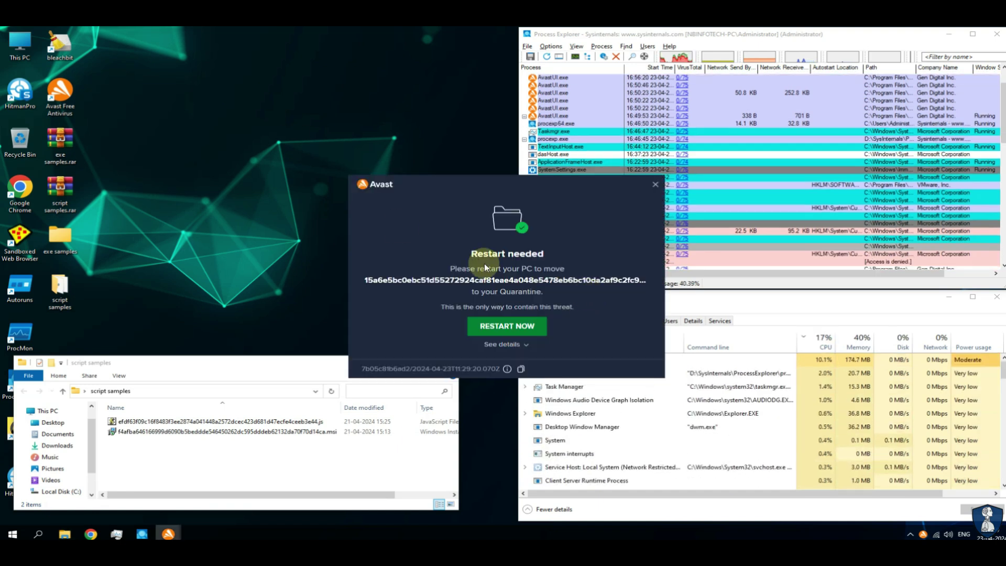
pyautogui.click(655, 184)
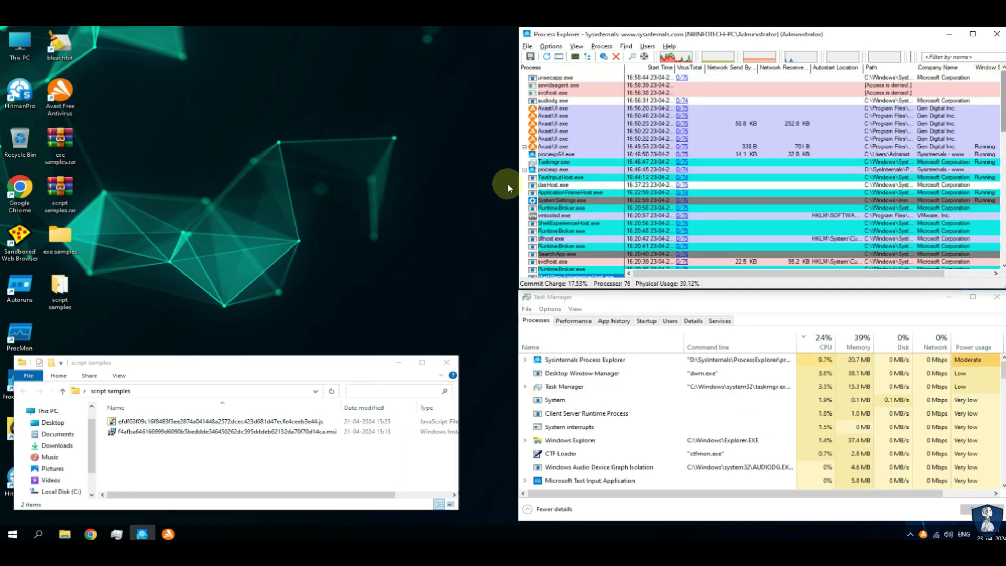
# Step: Run the JavaScript sample from the script samples folder and dismiss the Avast threat alert
pyautogui.rightClick(150, 422)
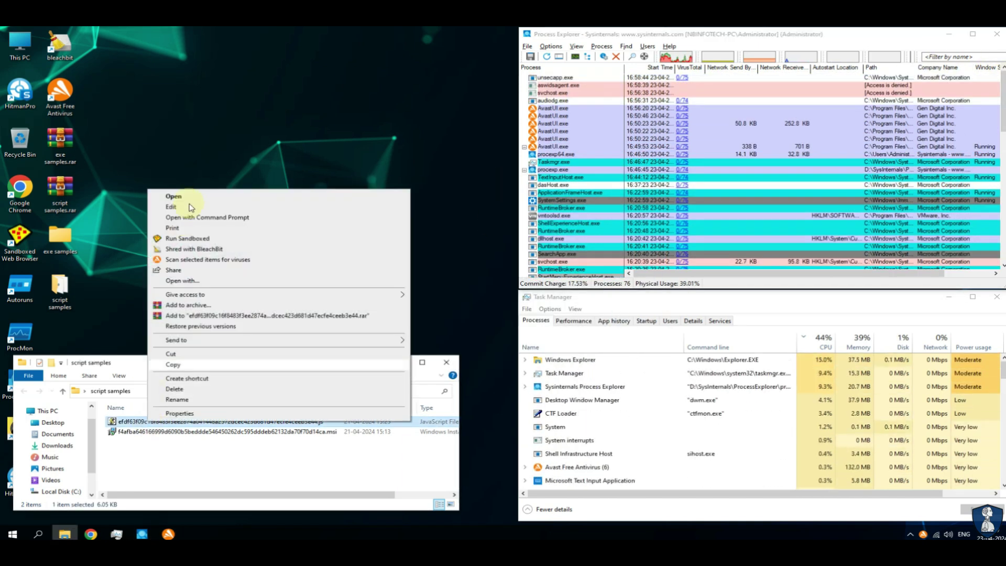
pyautogui.click(191, 197)
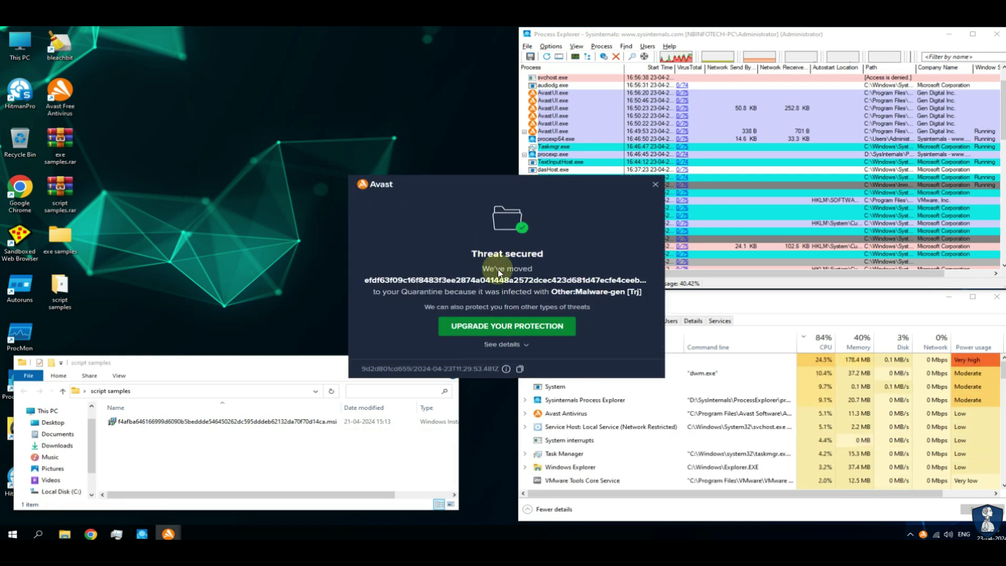
pyautogui.click(656, 185)
# Step: Launch the remaining .msi sample and advance its 7-Zip 22.01 setup wizard to the custom setup page
pyautogui.click(145, 423)
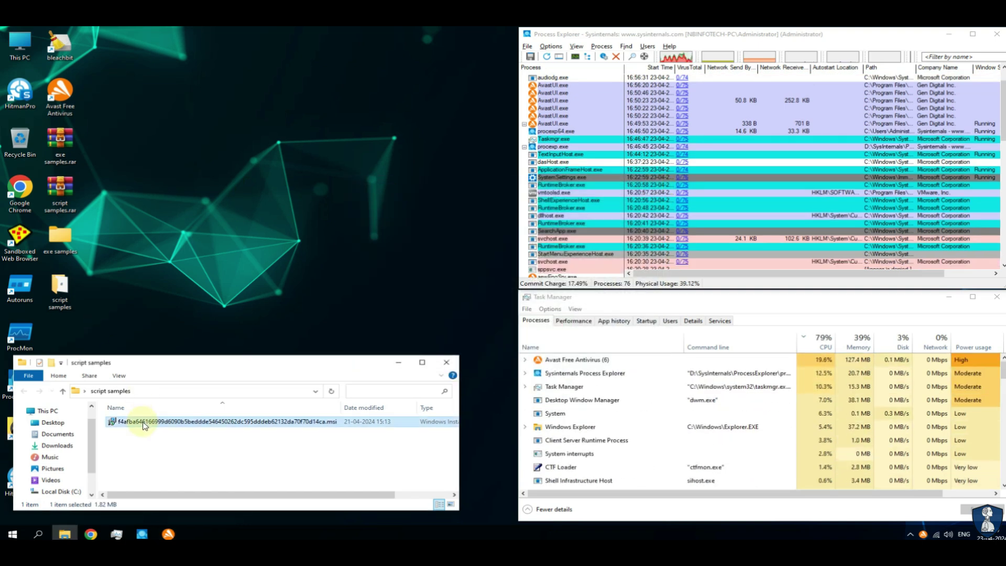
pyautogui.rightClick(146, 423)
pyautogui.click(178, 197)
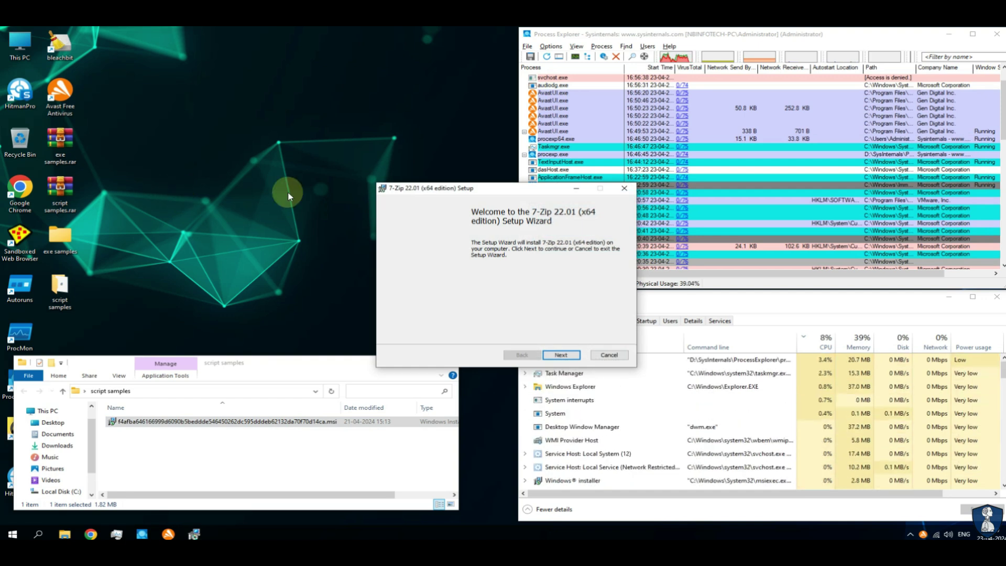
pyautogui.click(561, 355)
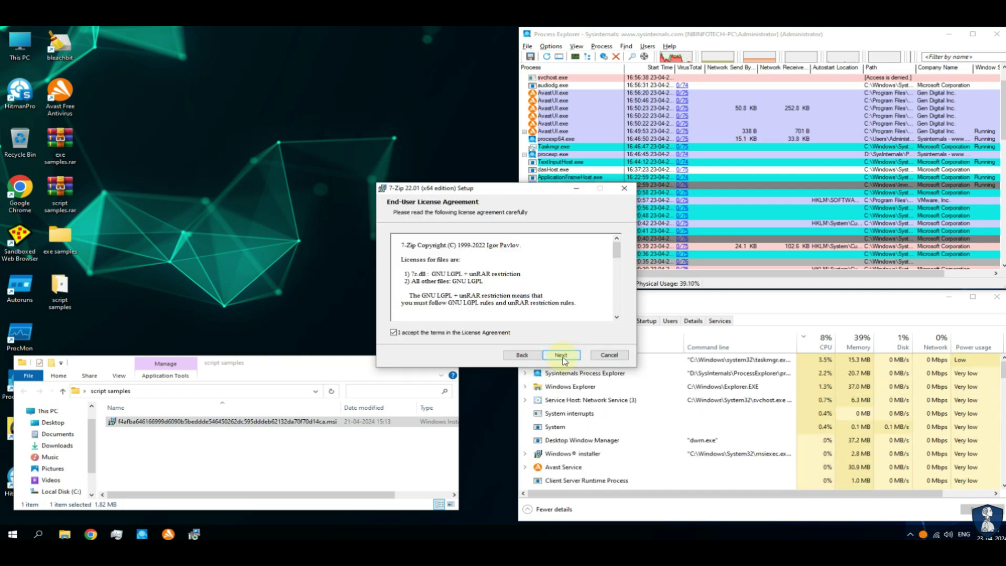
pyautogui.click(561, 355)
# Step: Cancel the 7-Zip installation and close the script samples folder
pyautogui.click(608, 355)
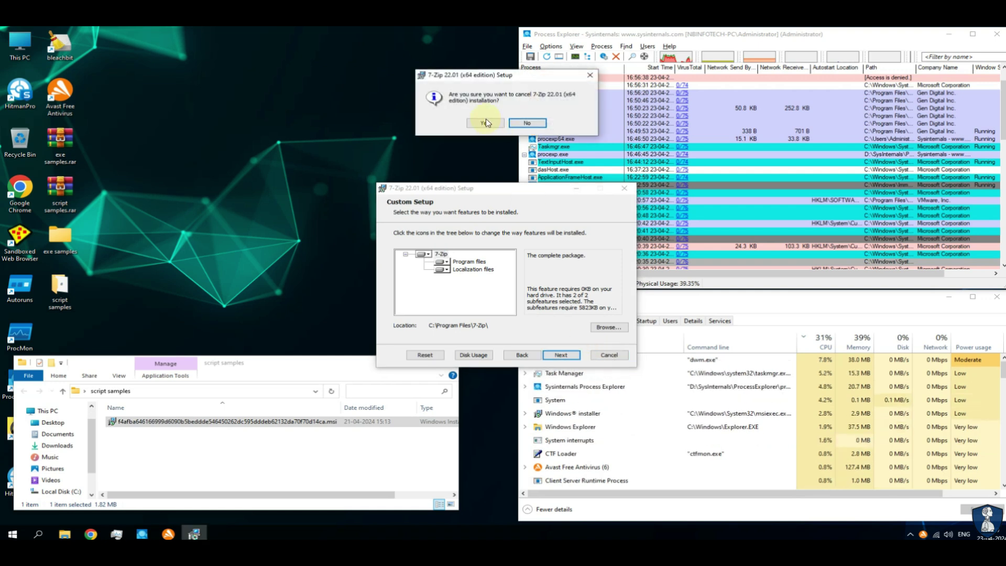
pyautogui.click(486, 118)
pyautogui.click(561, 355)
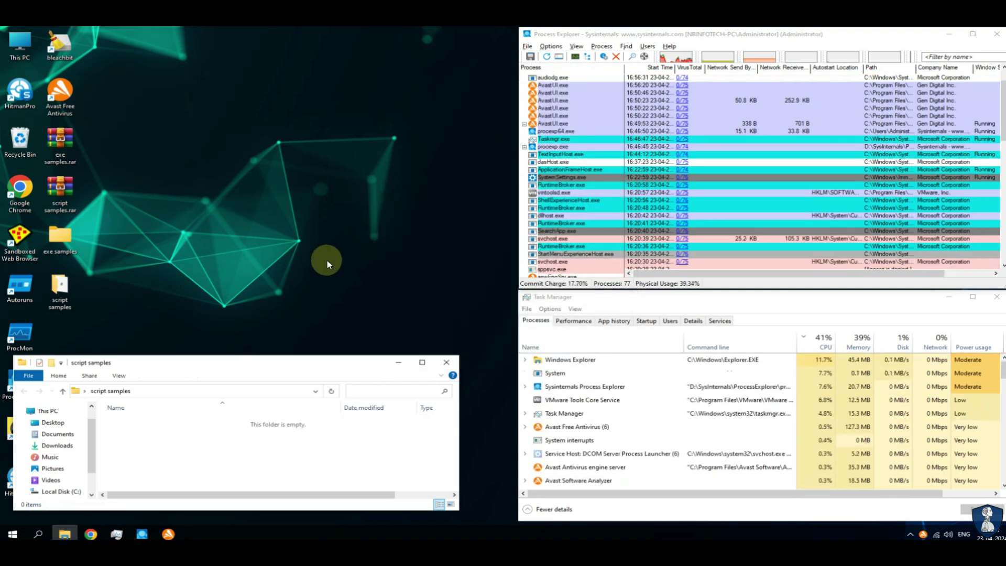
pyautogui.click(445, 359)
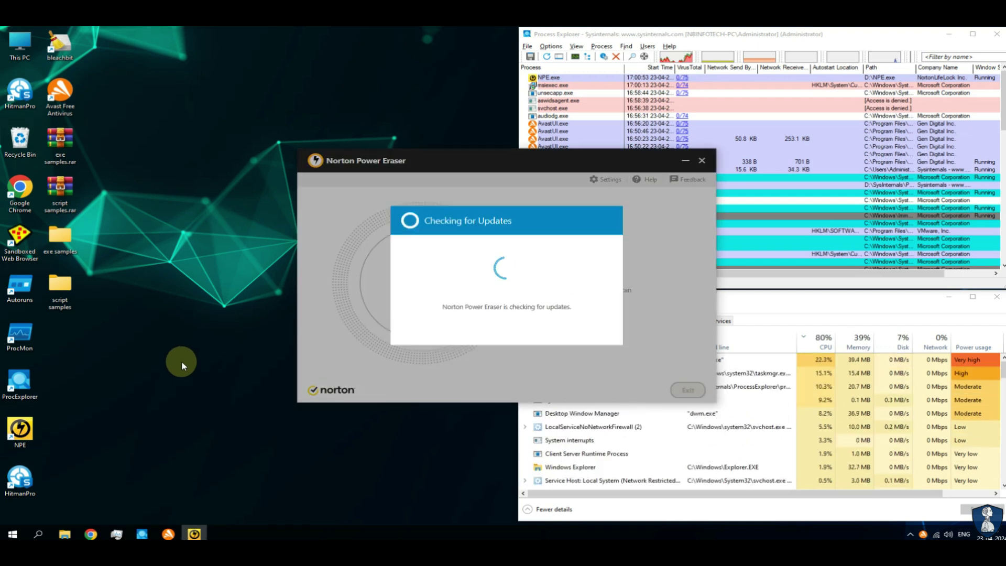
# Step: Apply the Norton Power Eraser settings with the rootkit scan included and start a Full System Scan, accepting the restart
pyautogui.click(600, 181)
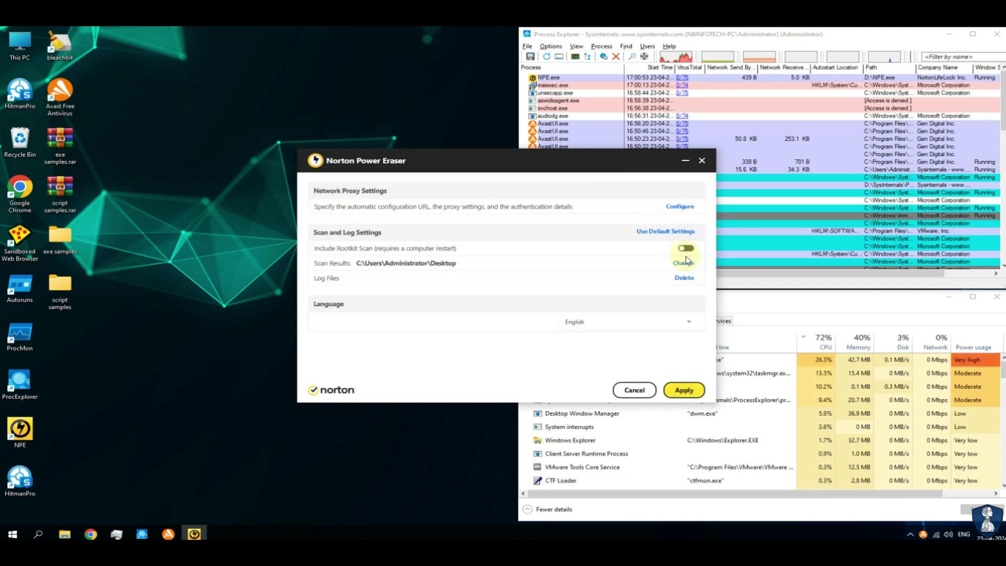
pyautogui.click(684, 390)
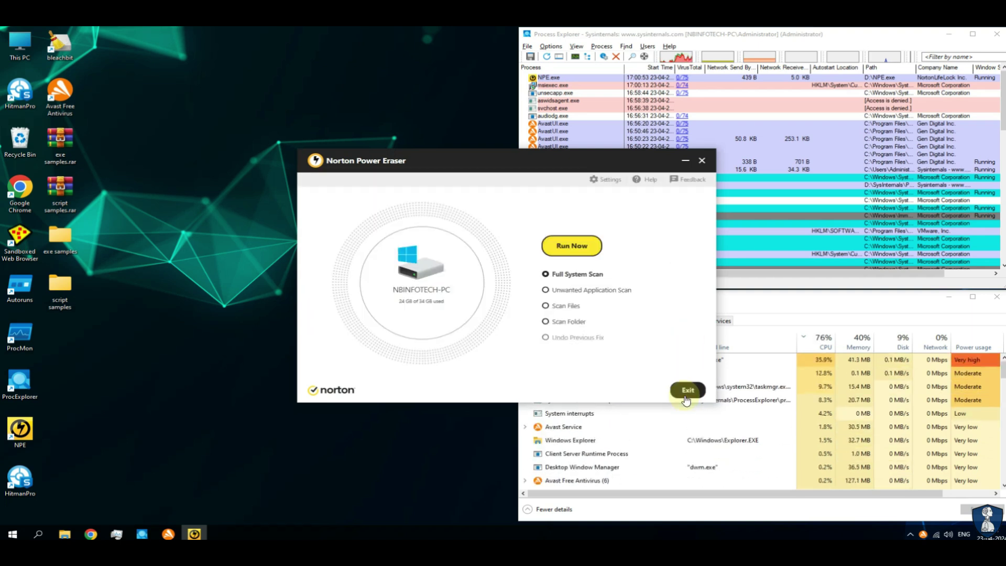
pyautogui.click(573, 244)
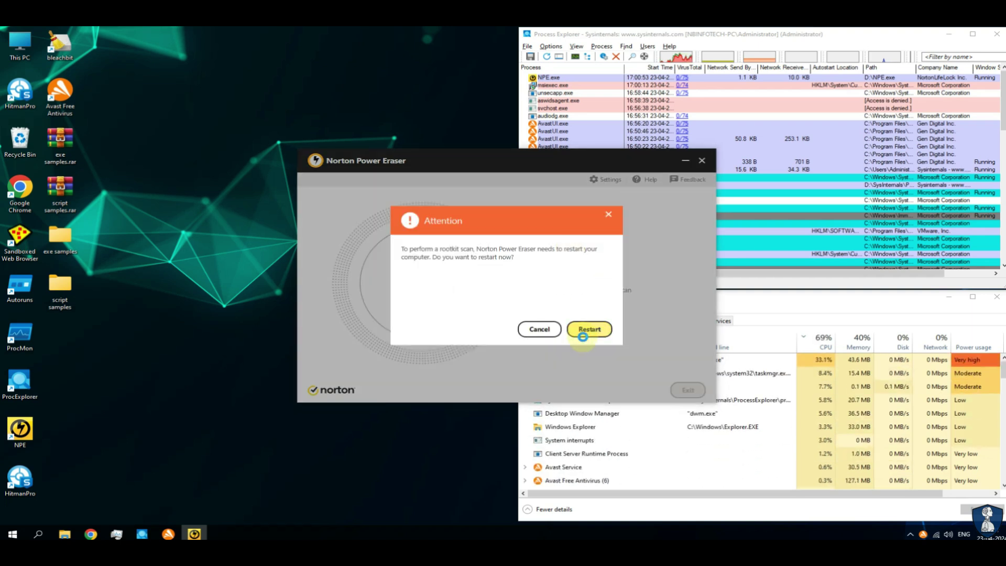
pyautogui.click(585, 338)
# Step: Check the startup entries in Task Manager and close the sign-out notice
pyautogui.click(753, 306)
pyautogui.click(647, 321)
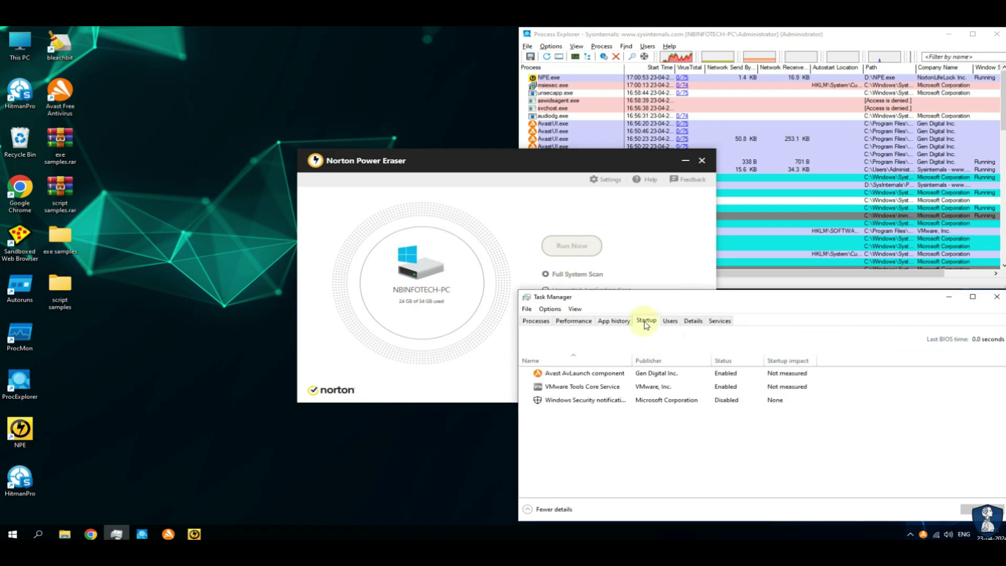
pyautogui.click(797, 38)
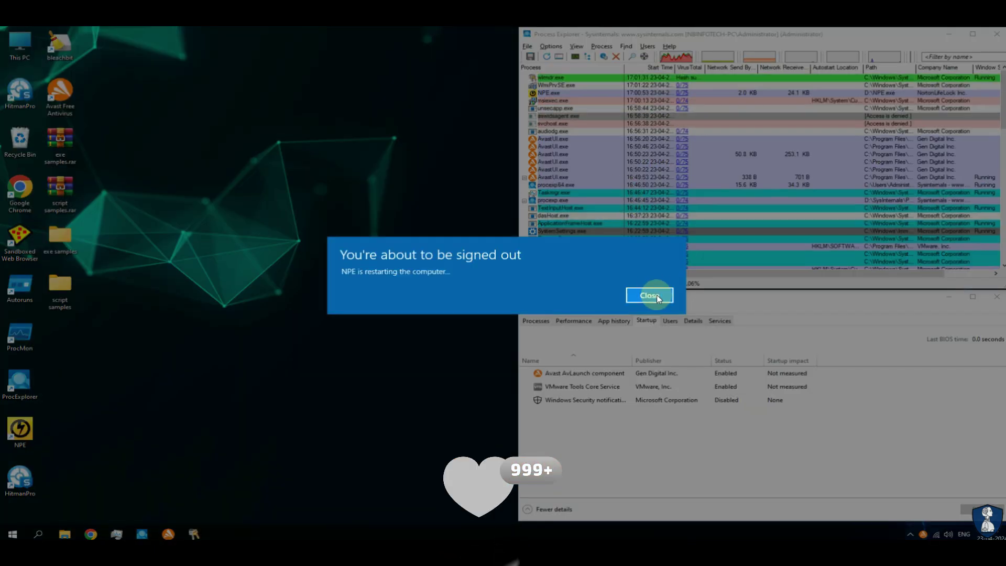
pyautogui.click(656, 295)
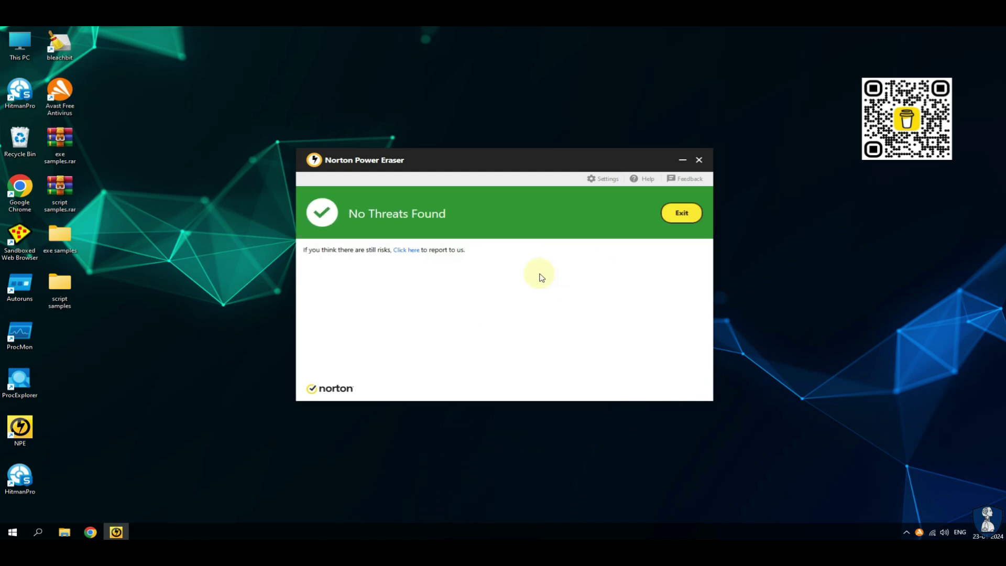
# Step: Exit Norton Power Eraser and run a HitmanPro scan, closing its results
pyautogui.click(681, 213)
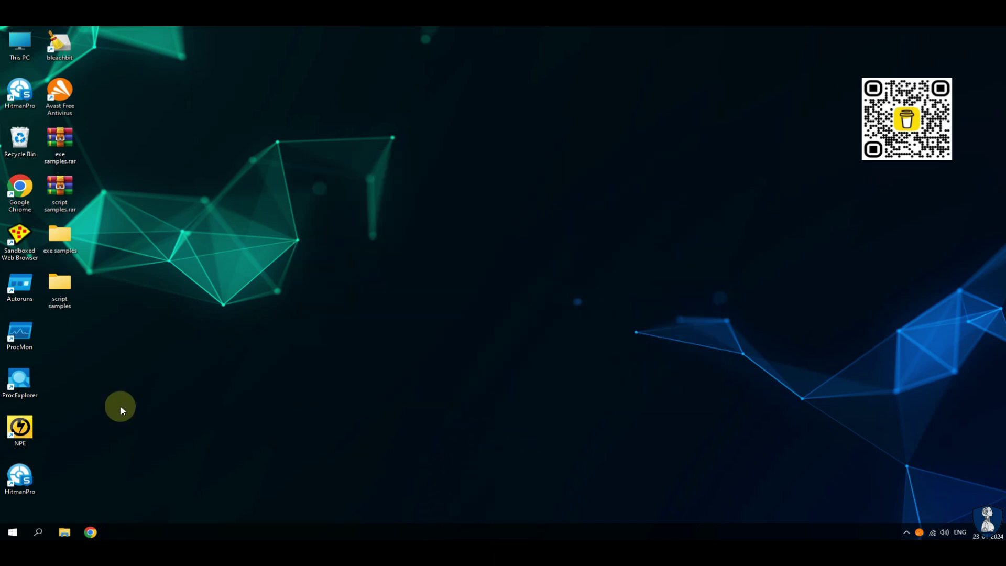
pyautogui.click(594, 395)
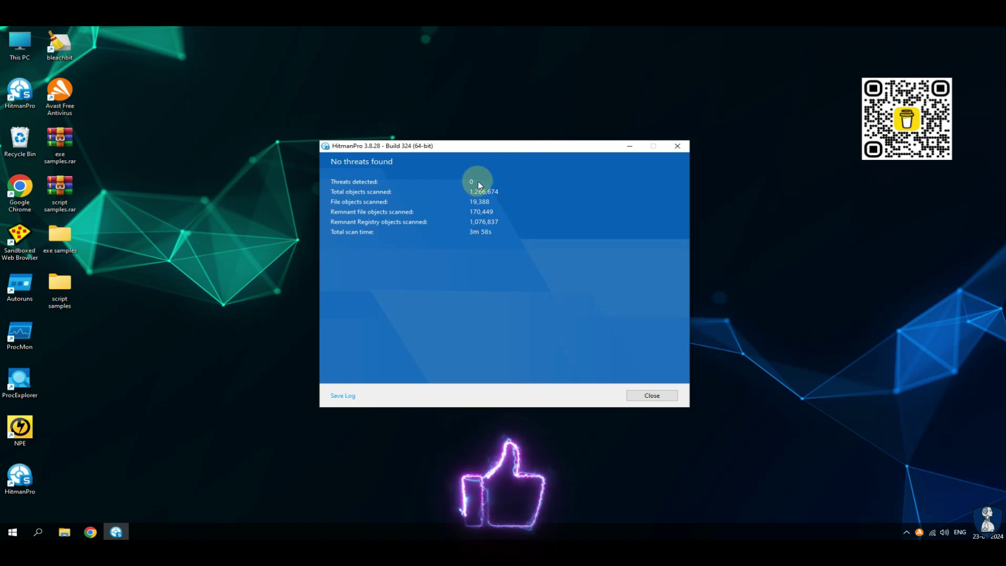
pyautogui.click(650, 395)
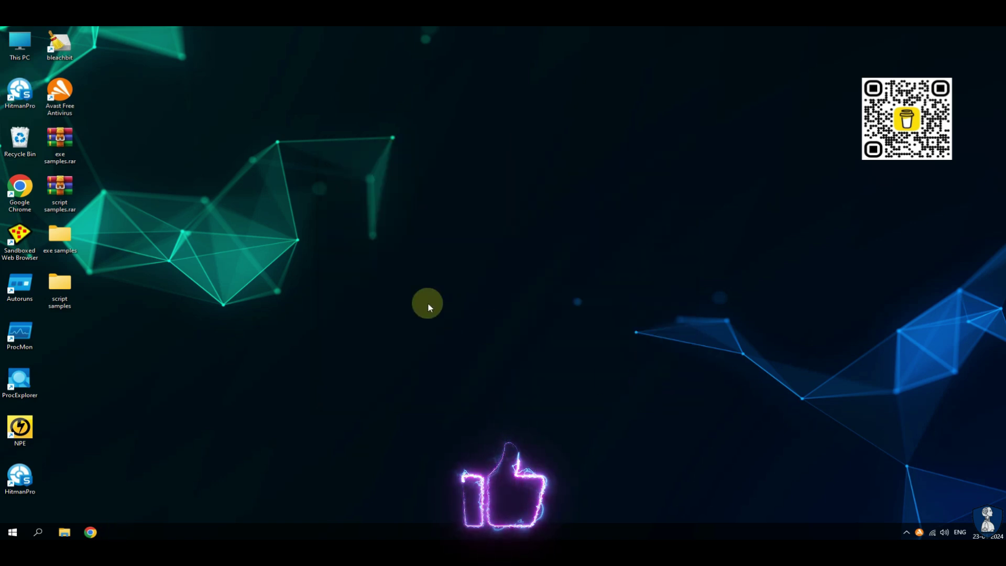
# Step: Check the contents of the exe samples and script samples folders, closing each one
pyautogui.doubleClick(53, 234)
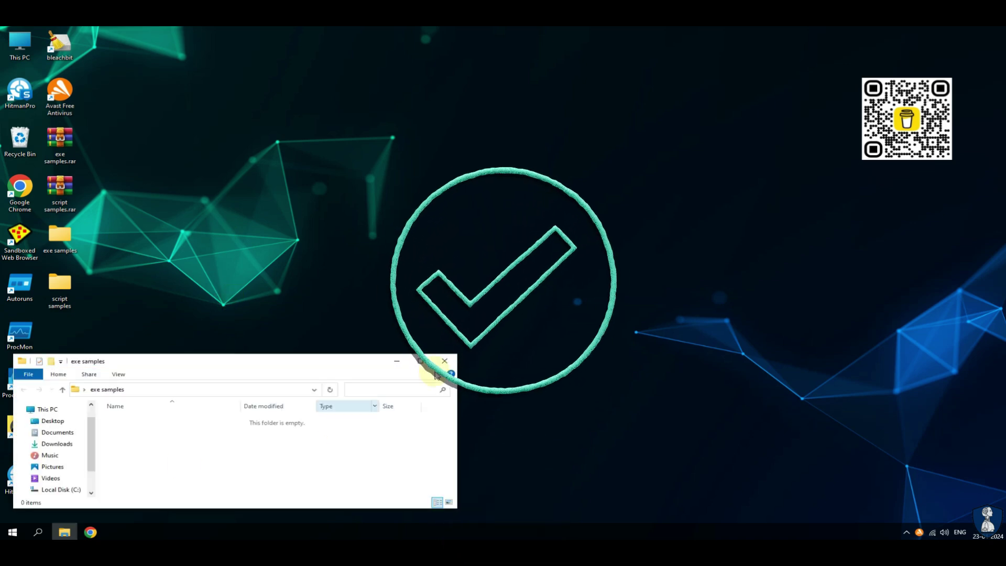
pyautogui.click(444, 361)
pyautogui.doubleClick(60, 288)
pyautogui.click(444, 361)
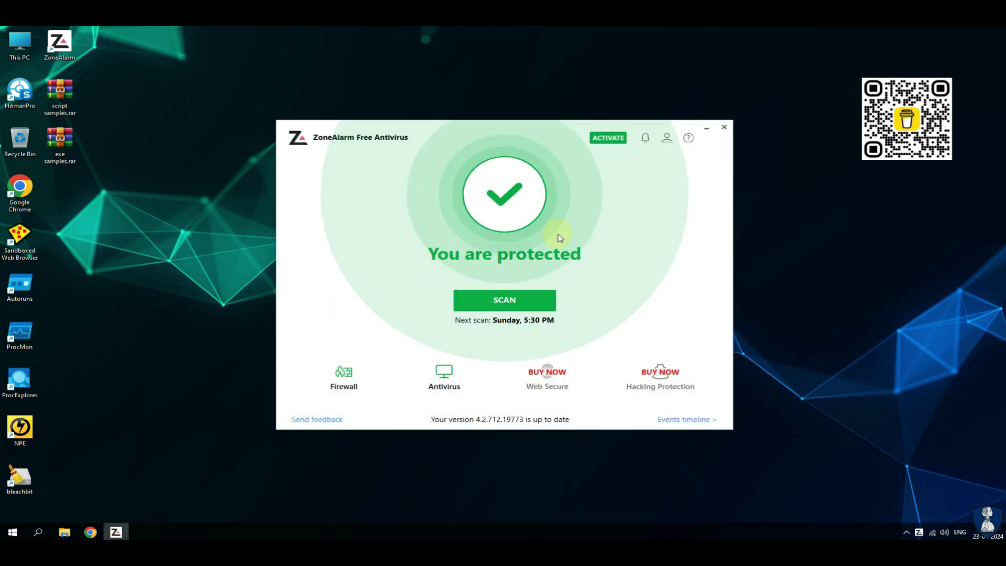
# Step: Review the Firewall Settings and Zone Rules in ZoneAlarm Free Antivirus
pyautogui.moveTo(343, 379)
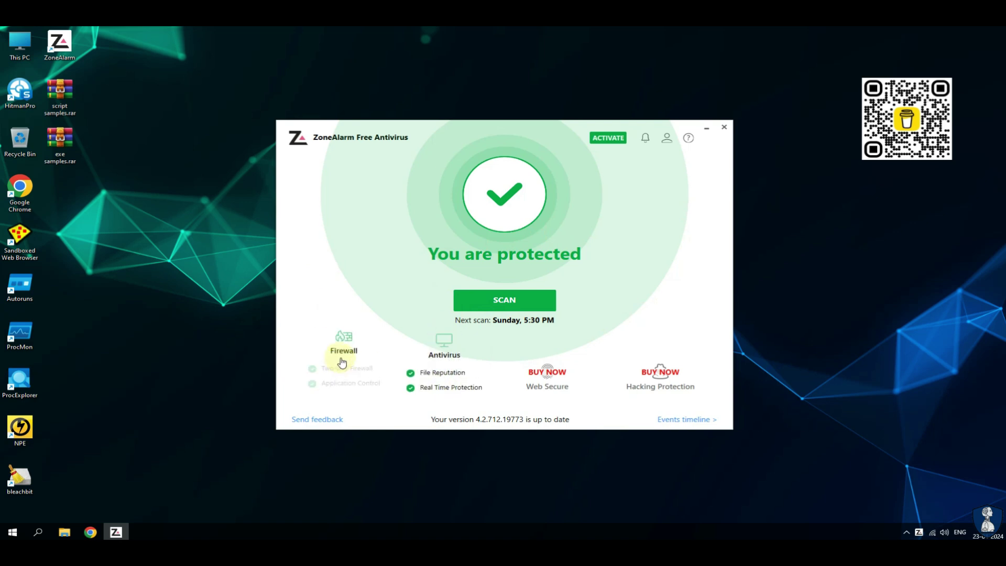
pyautogui.click(341, 361)
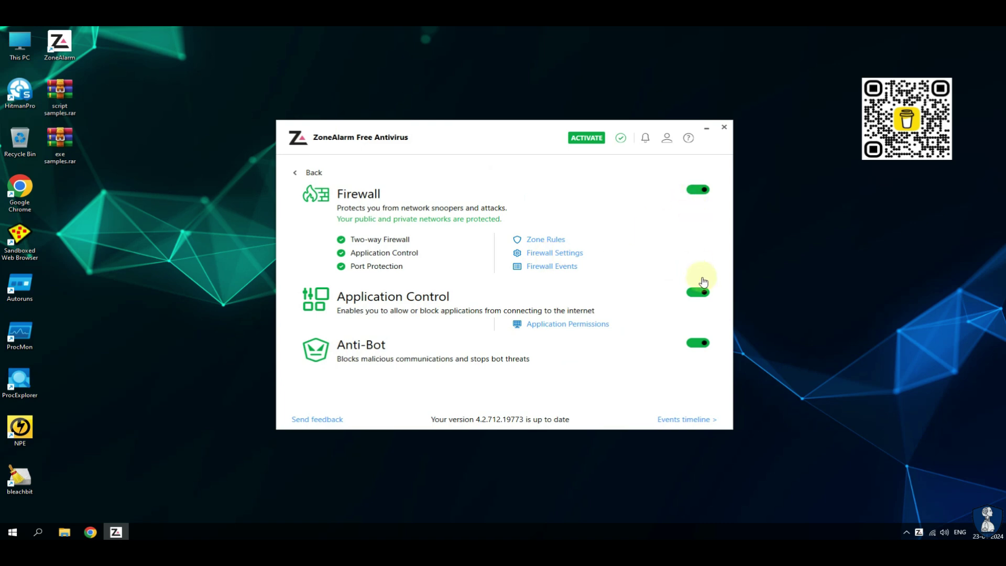
pyautogui.click(550, 254)
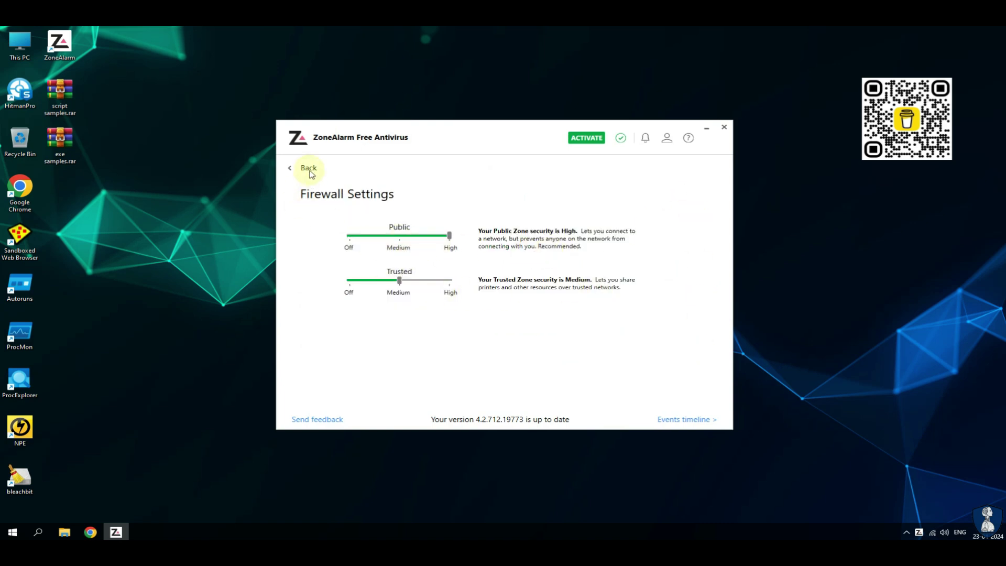
pyautogui.click(547, 235)
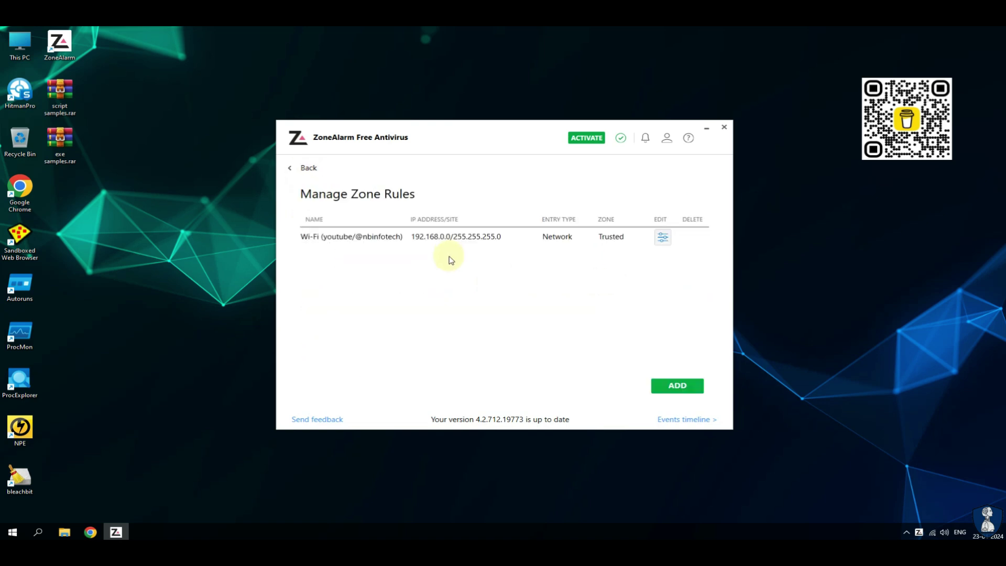
pyautogui.click(308, 168)
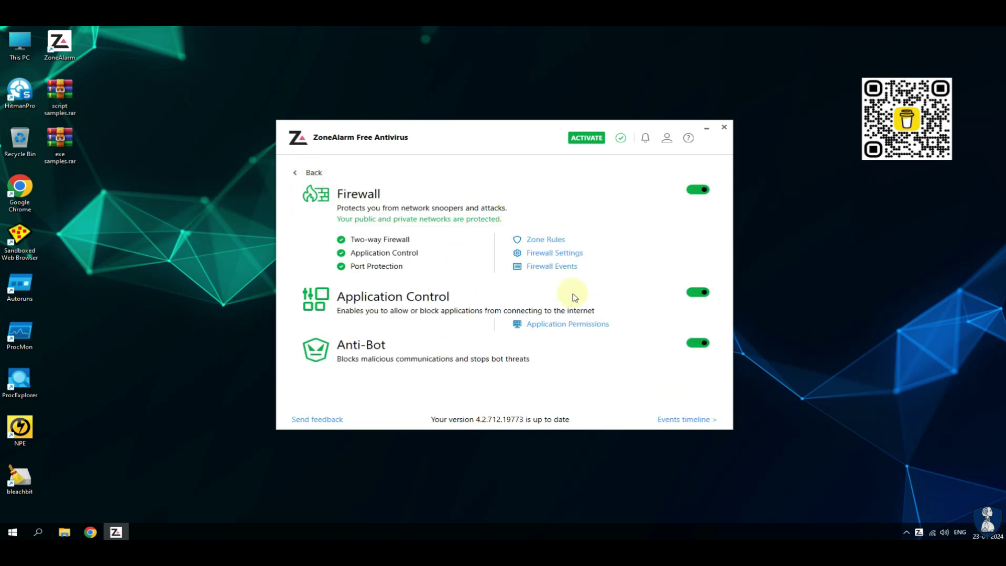
# Step: Review the Application Permissions list and return to the ZoneAlarm main screen
pyautogui.click(558, 325)
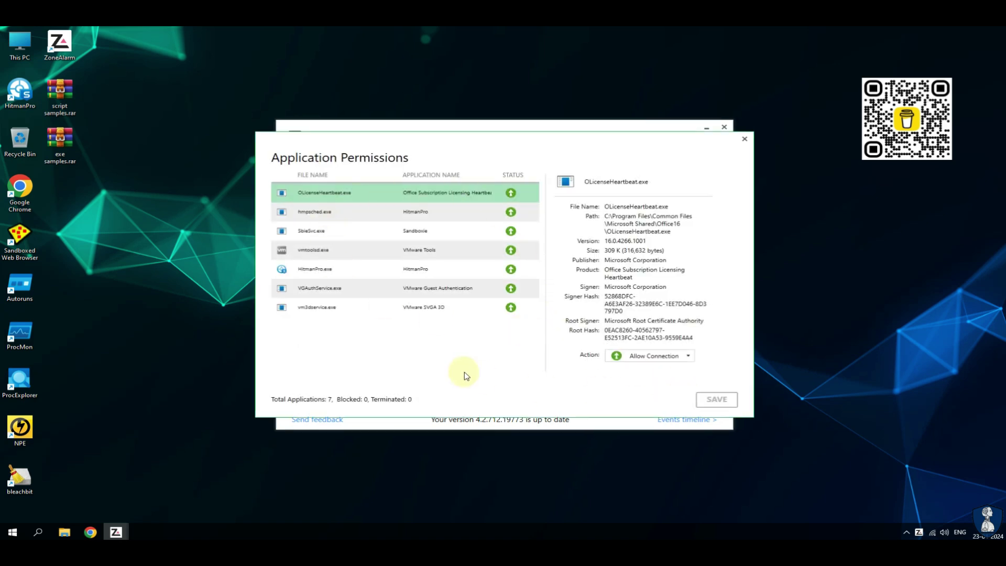
pyautogui.click(745, 139)
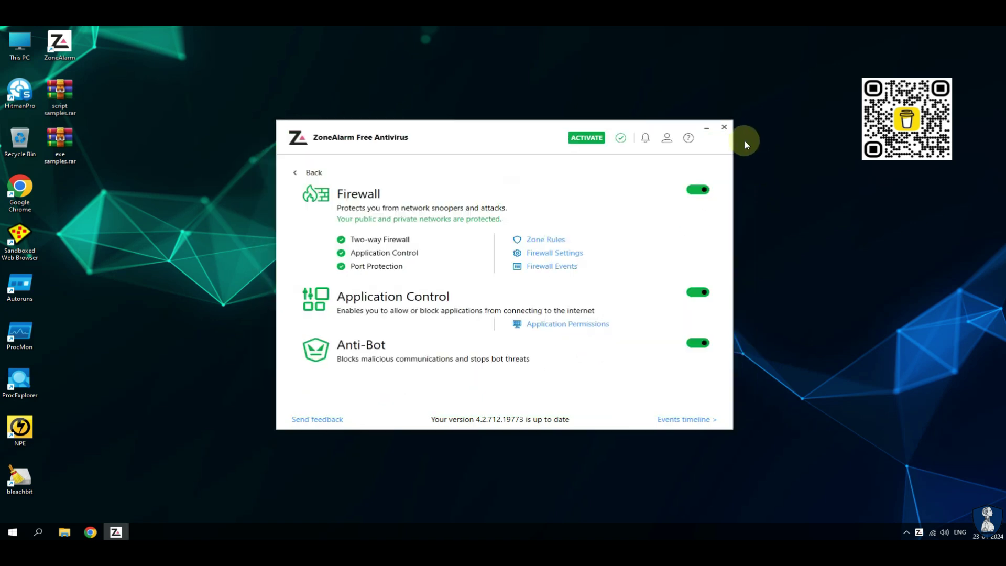
pyautogui.click(300, 174)
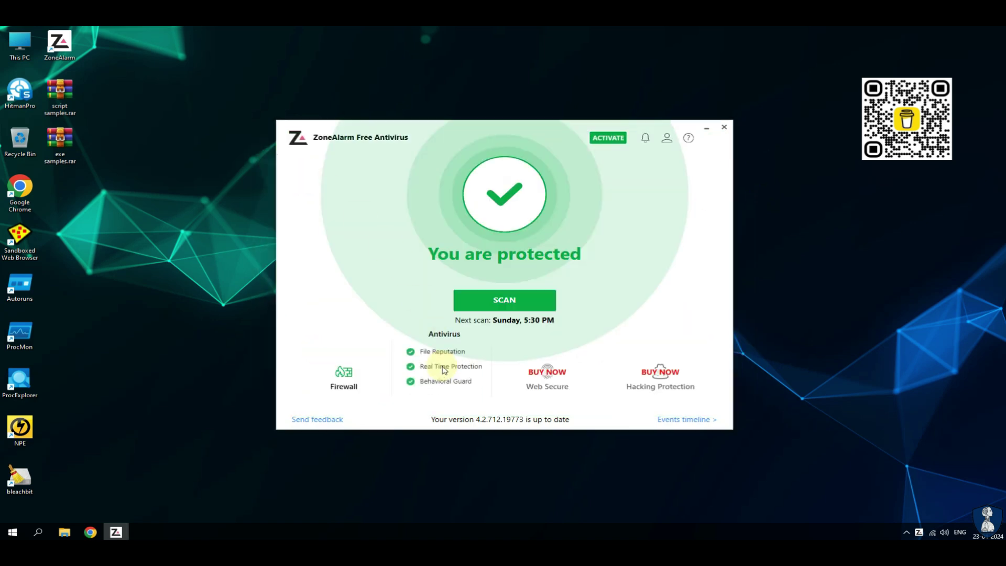
# Step: Review the Antivirus protection components and the features listed under Web Secure and Hacking Protection
pyautogui.click(443, 368)
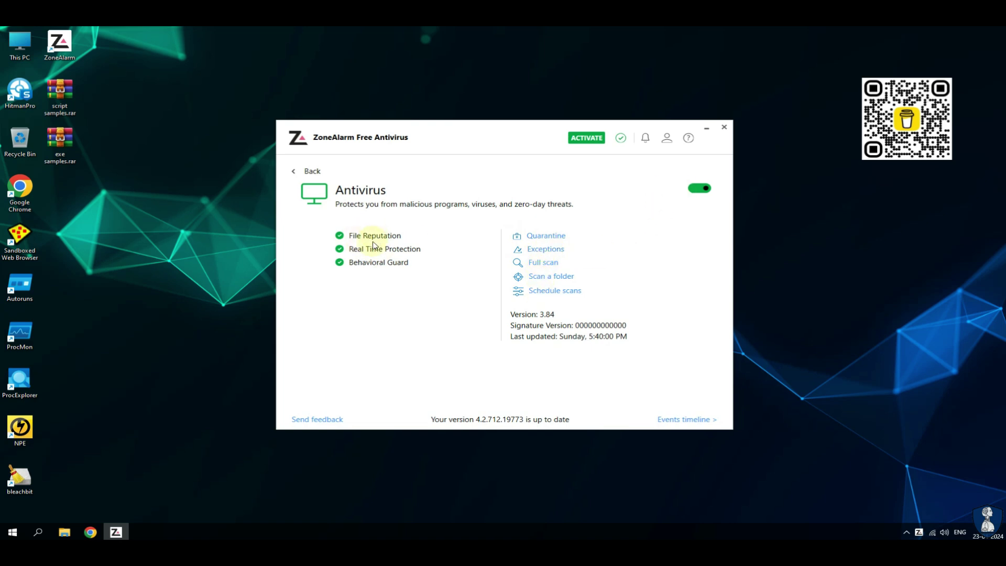
pyautogui.click(304, 175)
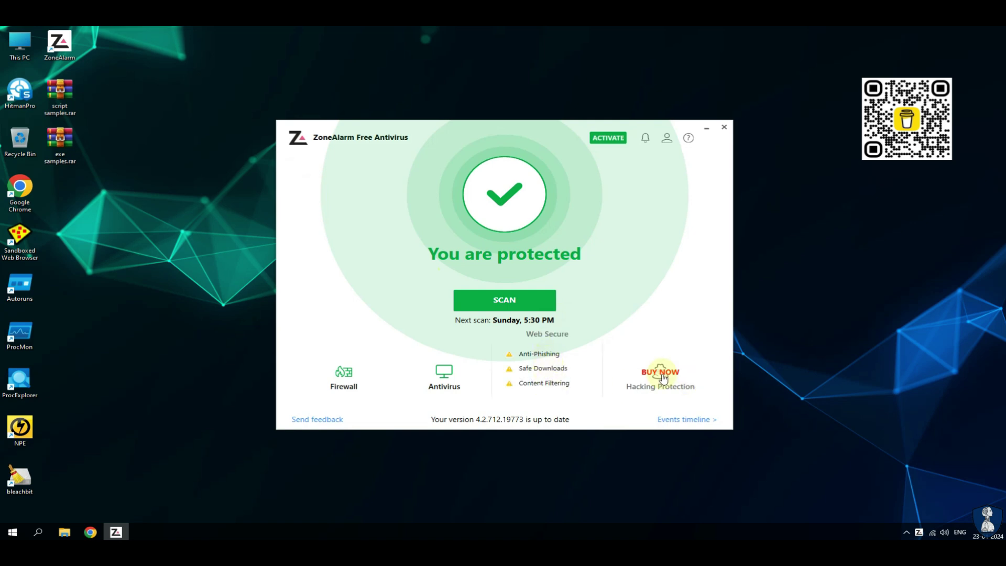
pyautogui.moveTo(663, 357)
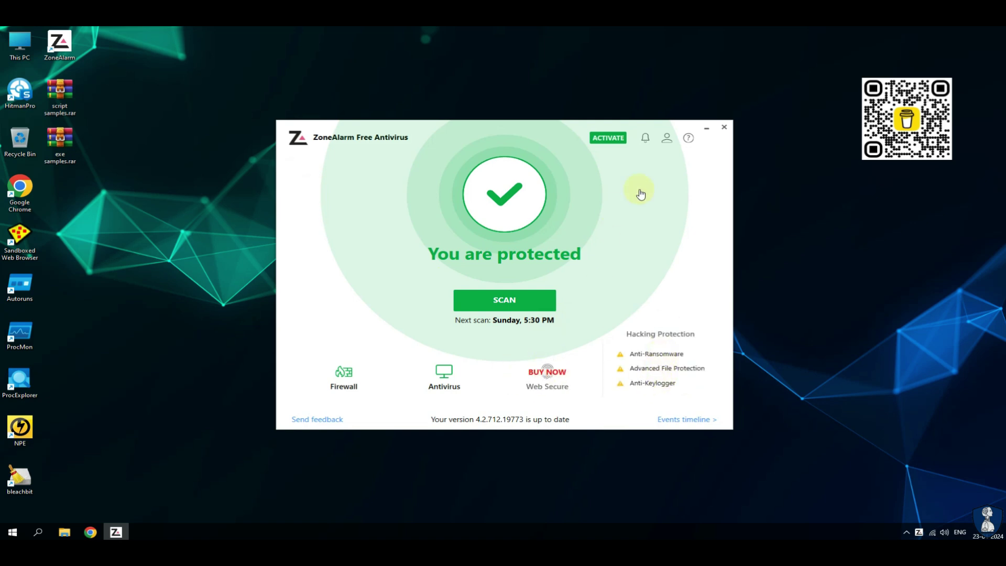
# Step: Check the ZoneAlarm notifications, account options and version details, closing the product information
pyautogui.click(645, 140)
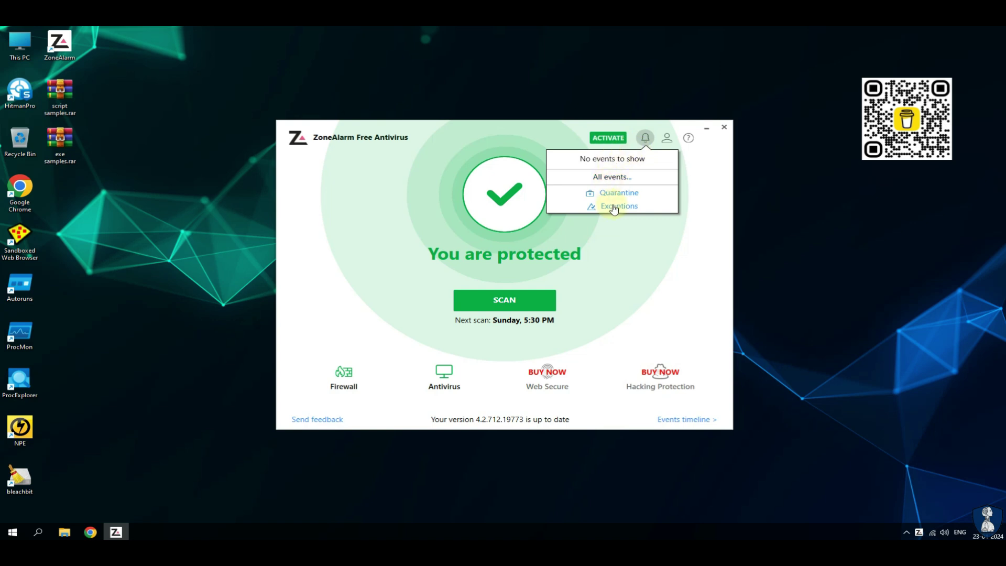
pyautogui.click(668, 139)
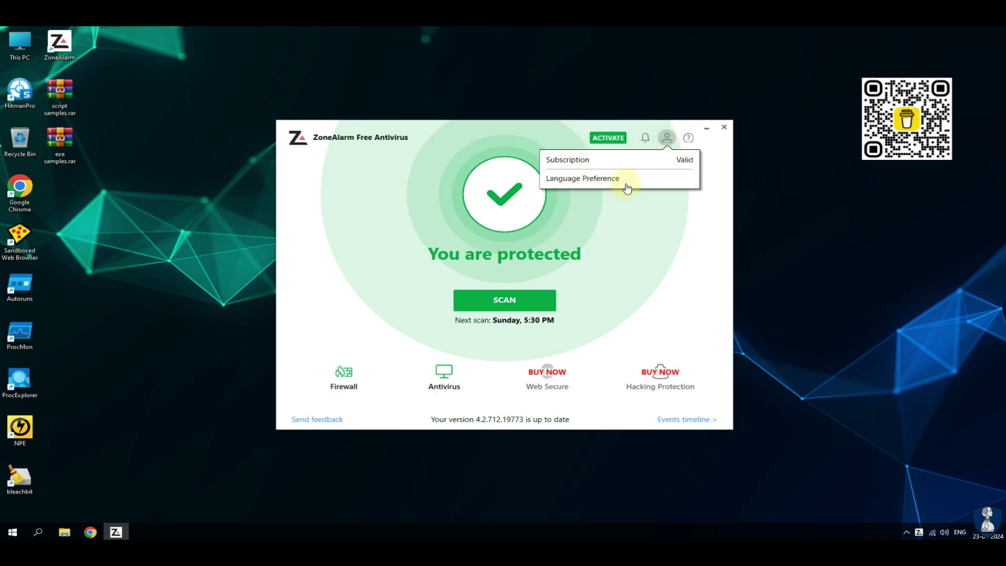
pyautogui.click(688, 138)
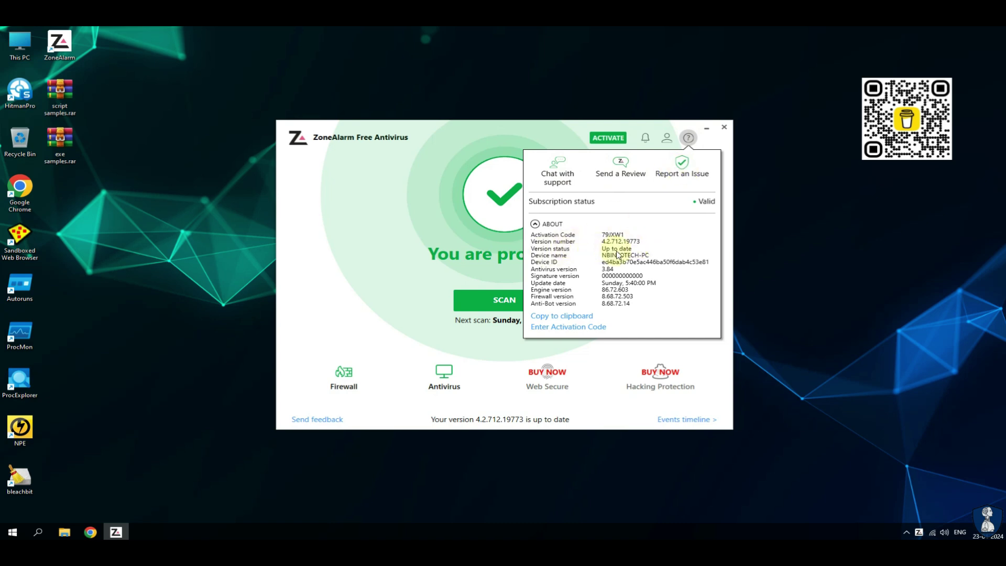
pyautogui.click(624, 253)
pyautogui.click(689, 139)
pyautogui.click(431, 234)
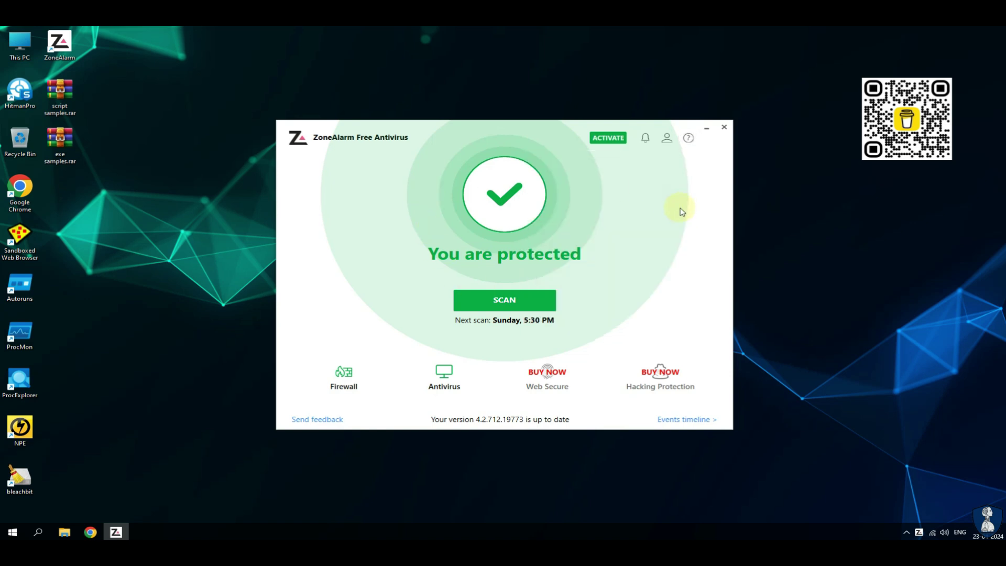
# Step: Turn off the Antivirus protection in ZoneAlarm
pyautogui.click(445, 375)
pyautogui.click(699, 189)
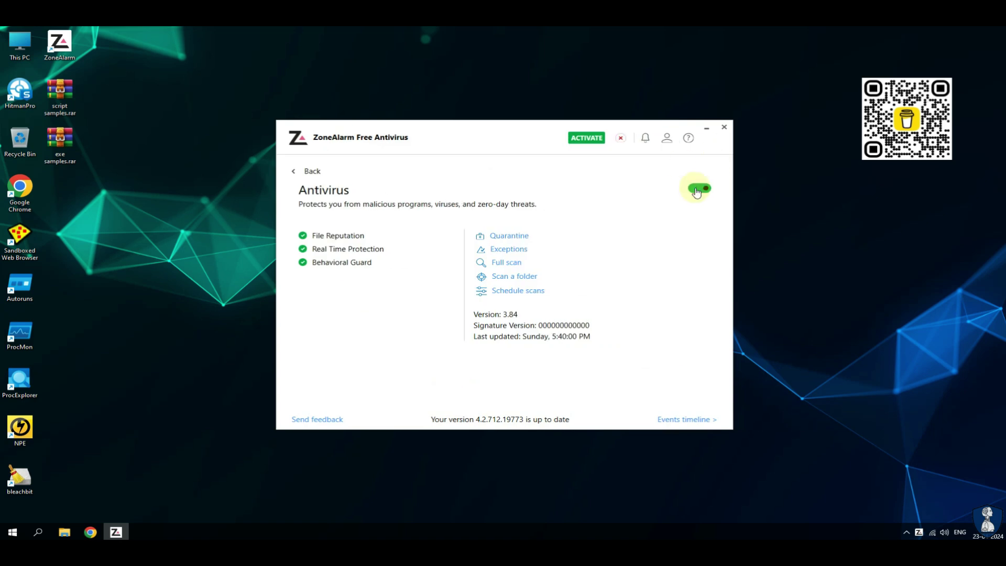
# Step: Extract script samples.rar into its own desktop folder and unpack the three ZIP archives inside, entering the archive password
pyautogui.click(707, 129)
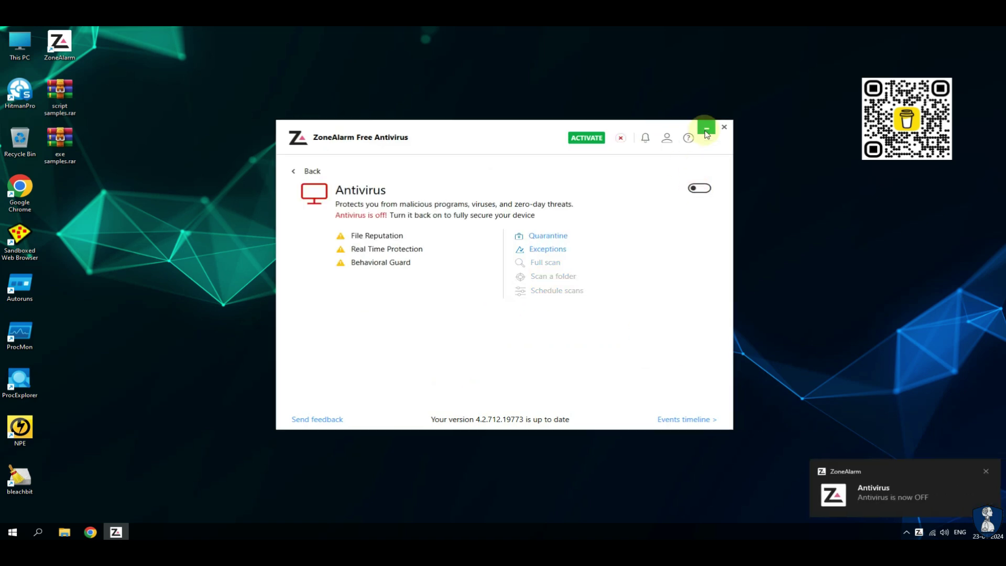
pyautogui.rightClick(63, 103)
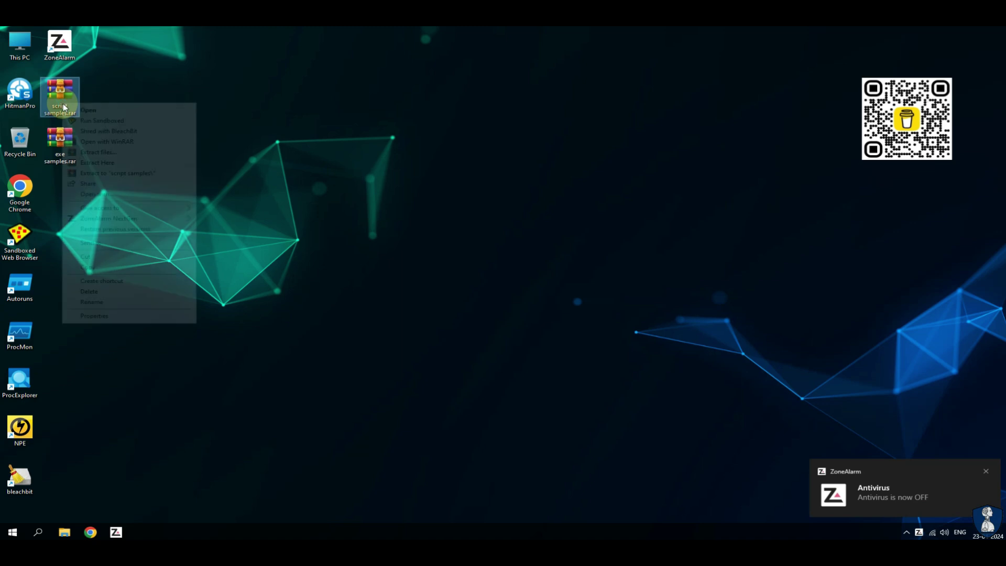
pyautogui.click(117, 175)
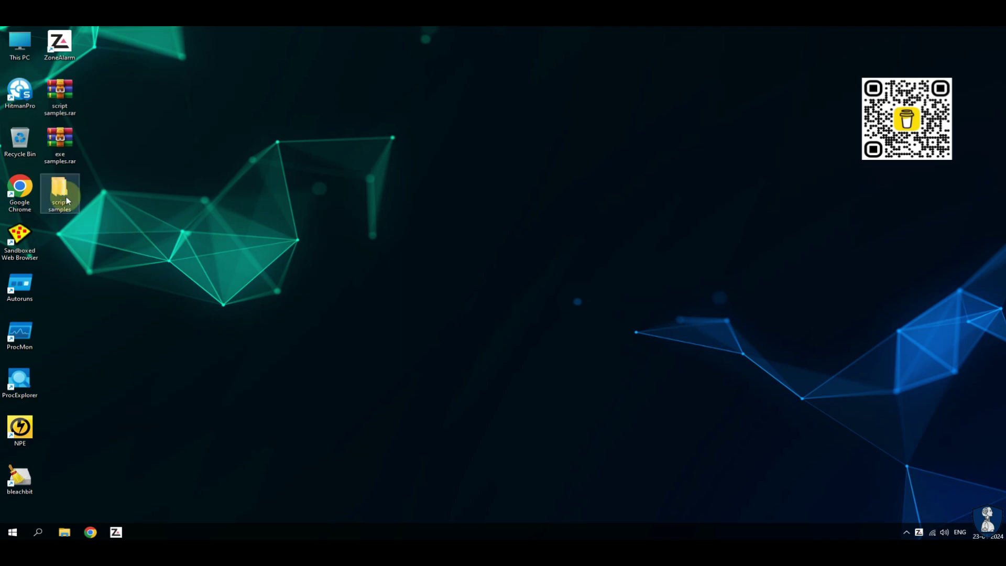
pyautogui.click(203, 203)
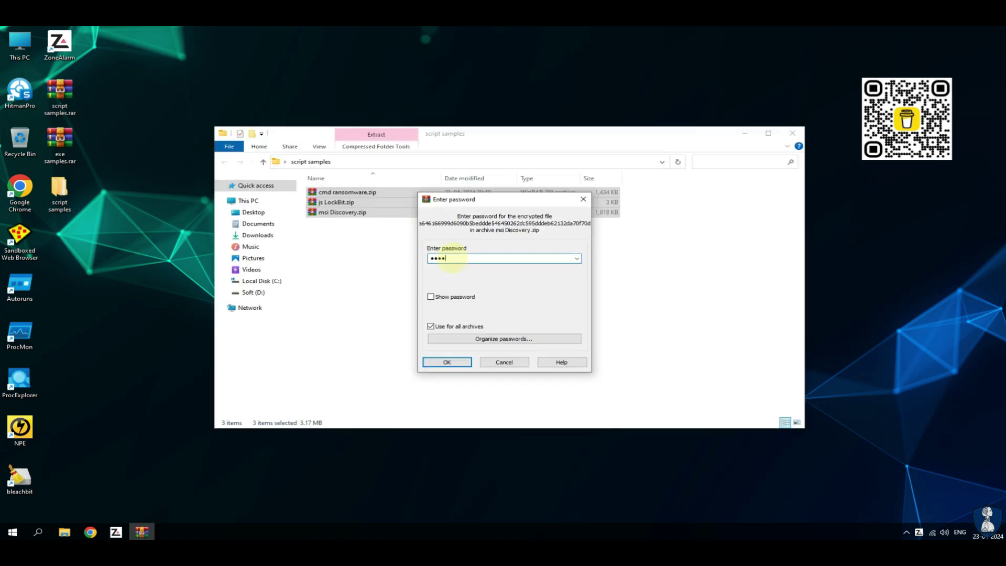
pyautogui.press('Return')
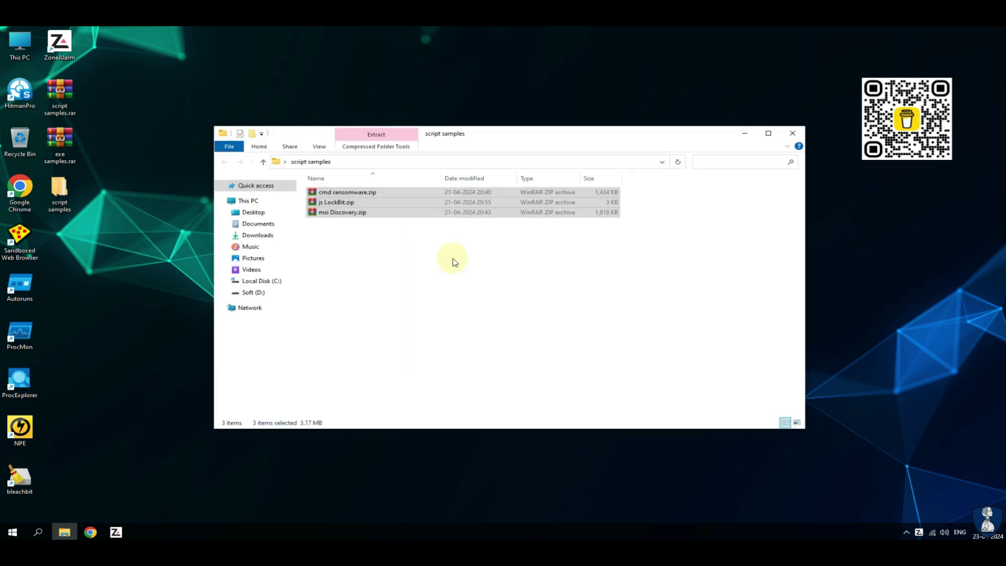
# Step: Sort the script samples folder by type, delete the three ZIP archives, and close the folder
pyautogui.click(388, 293)
pyautogui.click(541, 183)
pyautogui.click(340, 223)
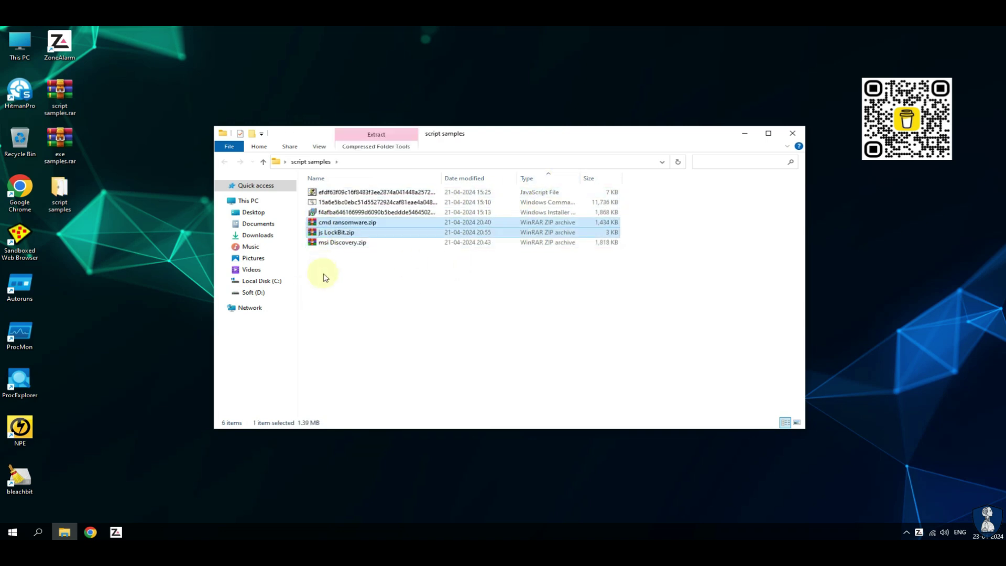
pyautogui.hotkey('shift', 'Down')
pyautogui.press('Return')
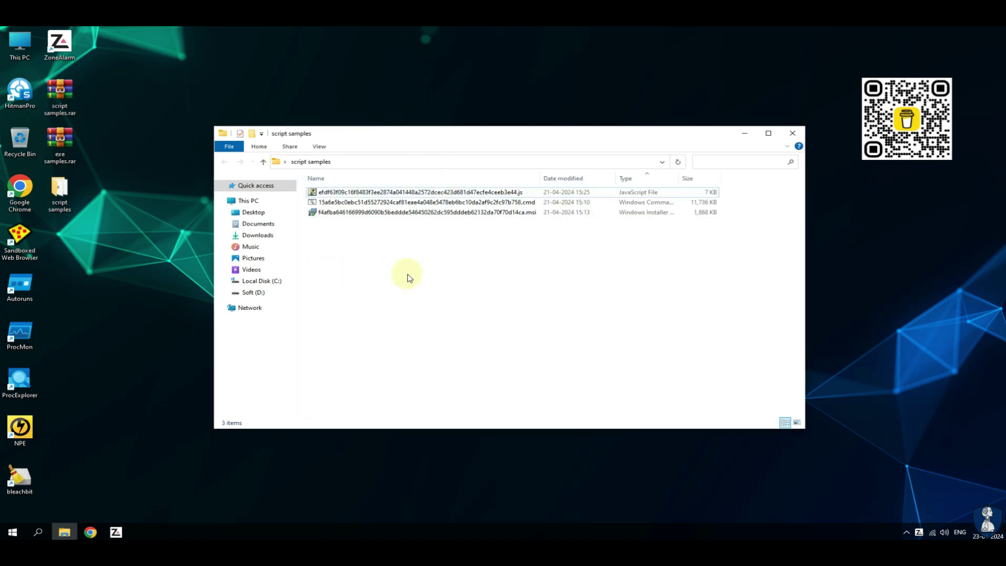
pyautogui.click(792, 133)
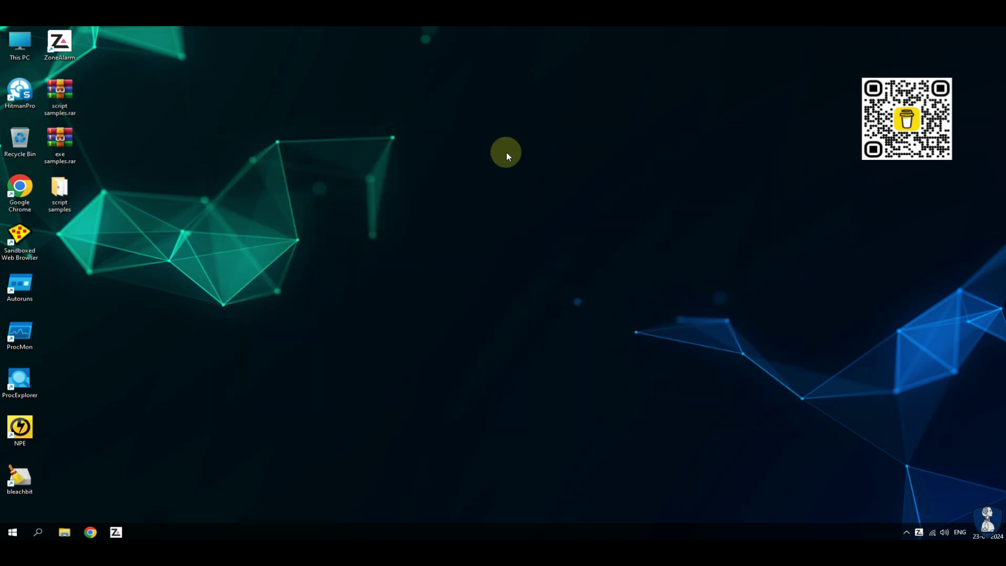
# Step: Extract exe samples.rar to a desktop folder placed below script samples and open it with all its archives selected
pyautogui.rightClick(68, 150)
pyautogui.click(125, 218)
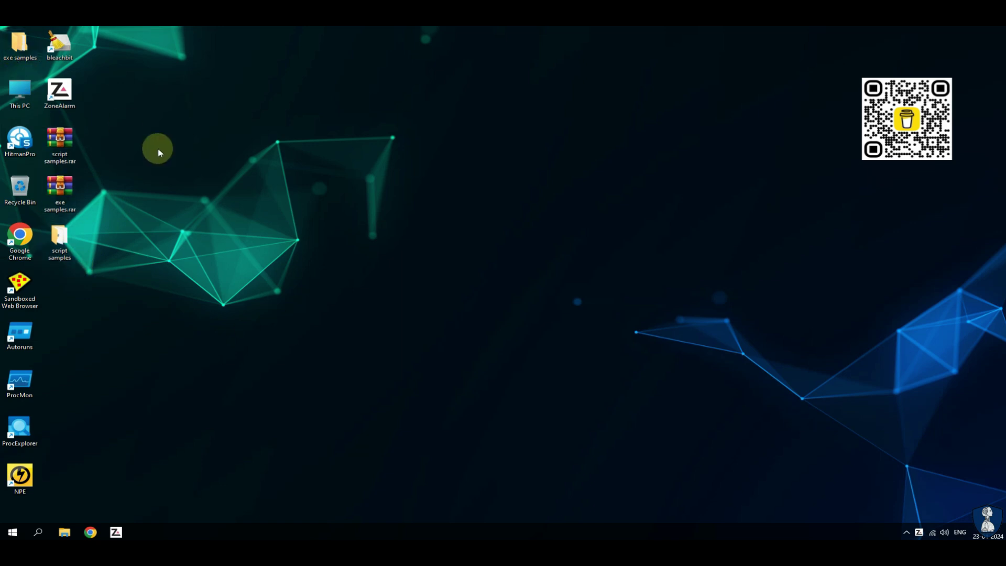
pyautogui.moveTo(19, 45); pyautogui.dragTo(93, 272)
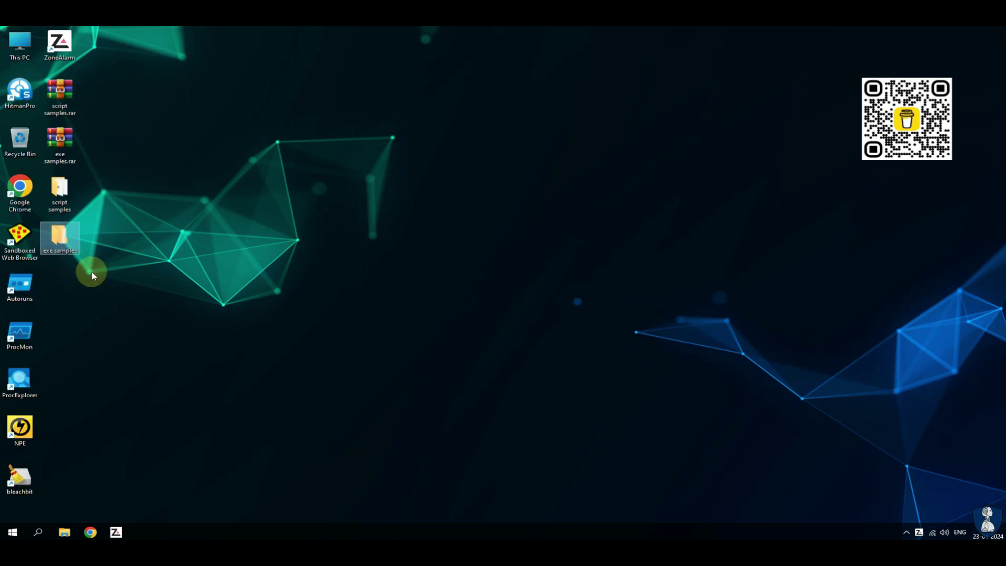
pyautogui.press('Return')
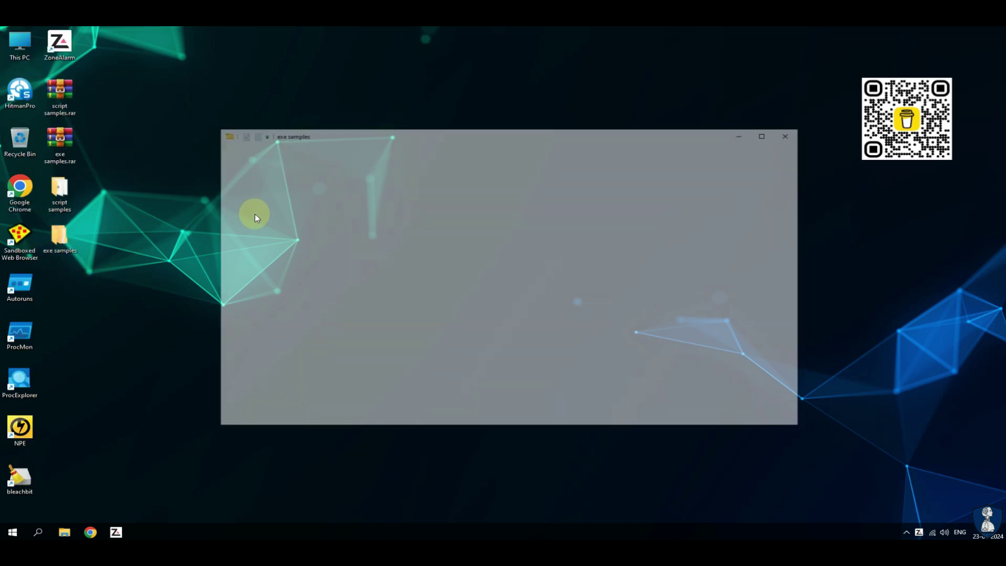
pyautogui.hotkey('ctrl', 'a')
pyautogui.rightClick(363, 232)
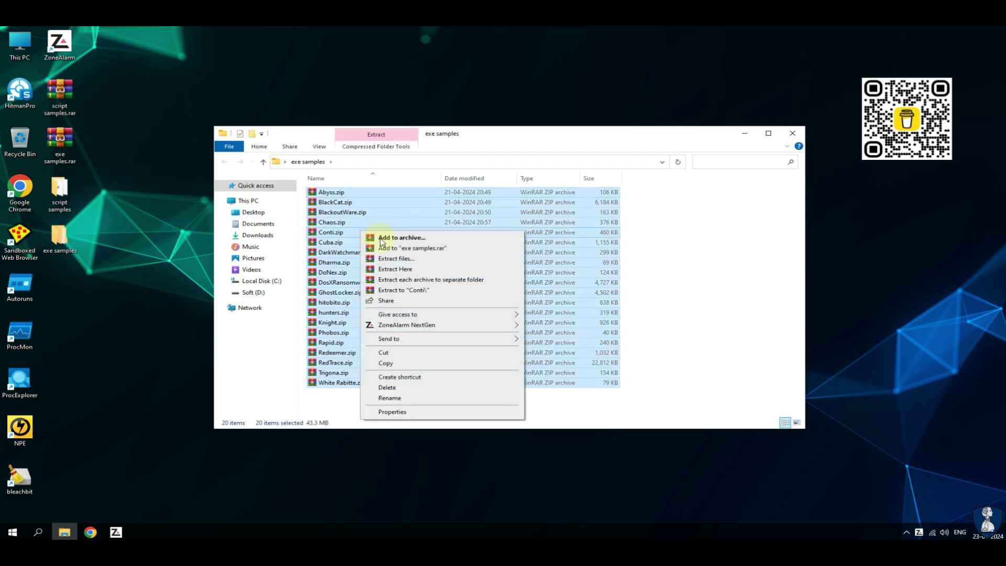
pyautogui.click(396, 269)
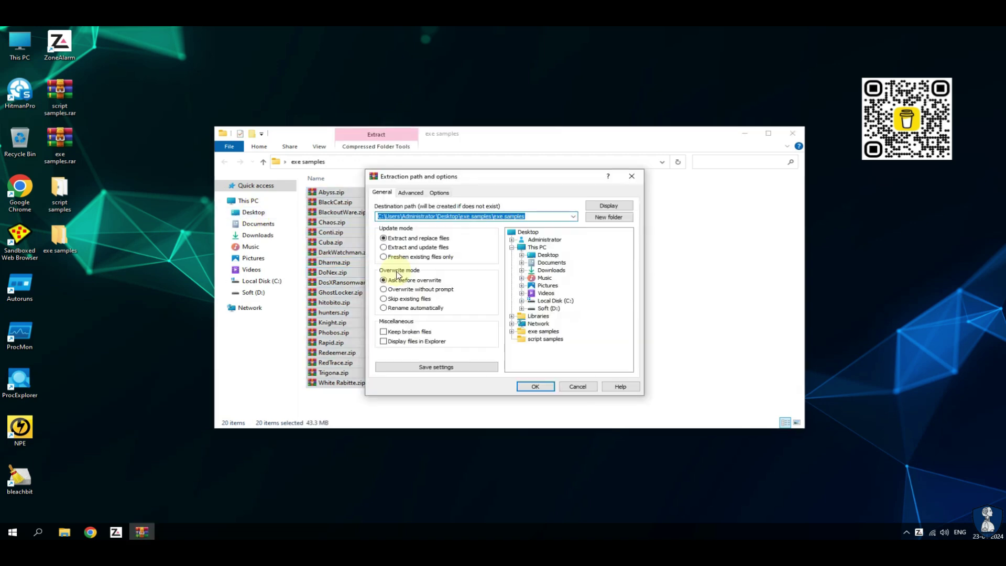
pyautogui.click(588, 386)
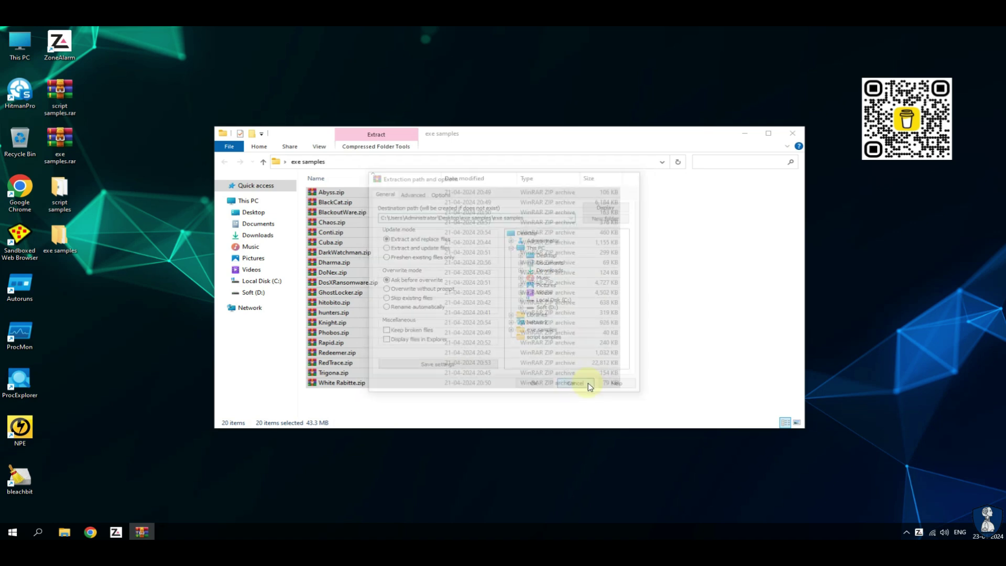
# Step: Extract all the selected ZIP archives directly into the exe samples folder, entering the archive password
pyautogui.rightClick(355, 247)
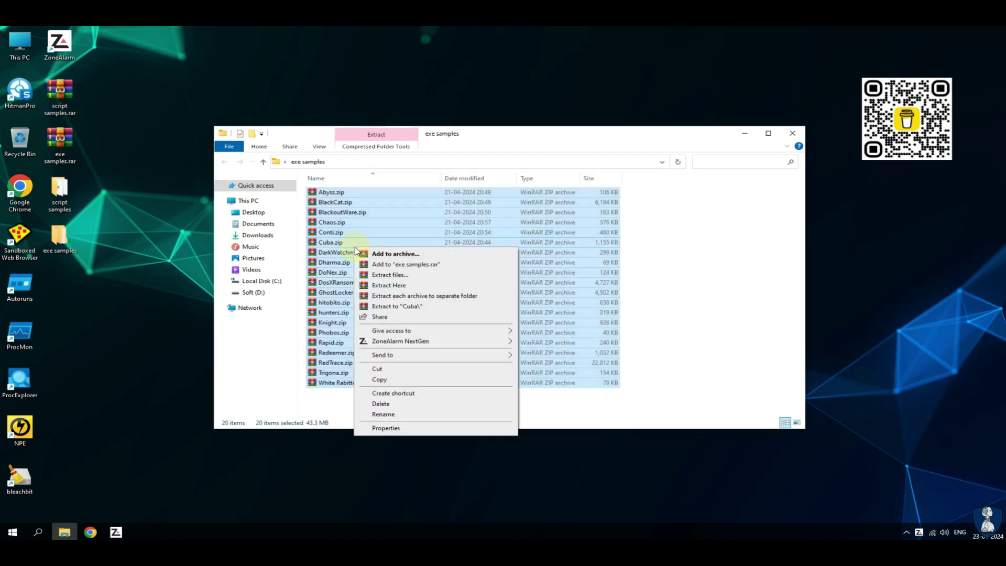
pyautogui.click(402, 287)
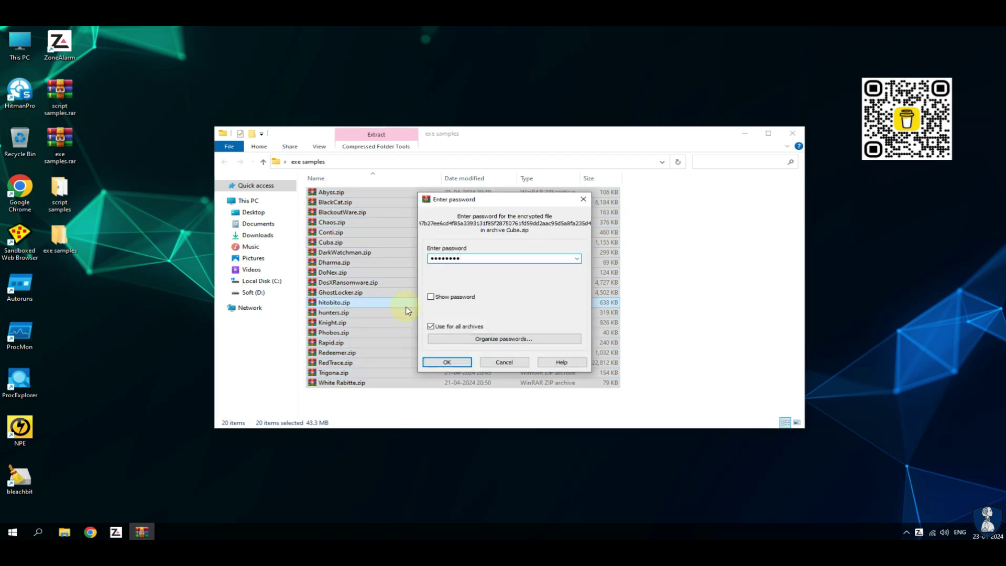
pyautogui.press('Return')
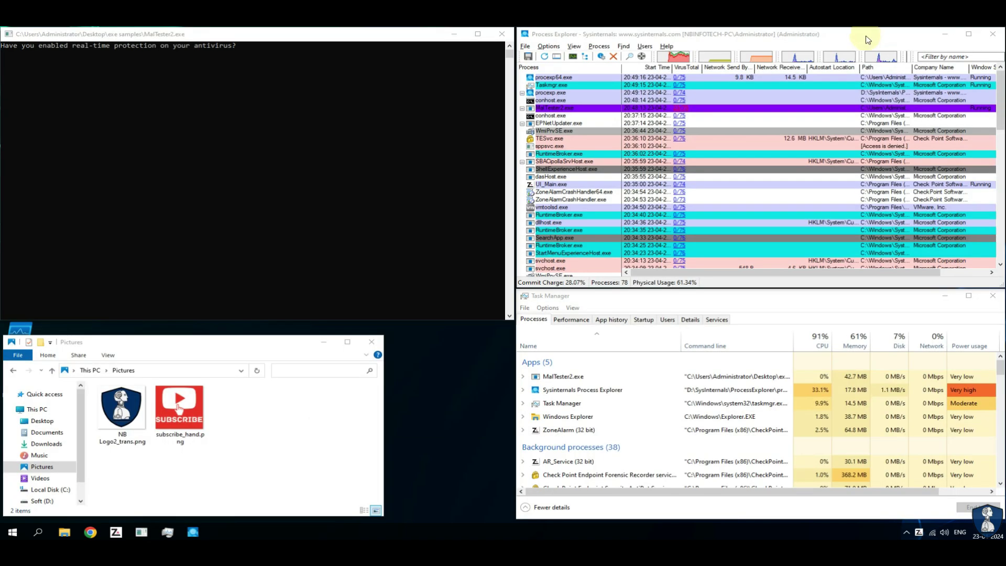
# Step: Review the running processes in Process Explorer, checking the company name and path of hmpsched.exe
pyautogui.moveTo(1001, 111); pyautogui.dragTo(1001, 192)
pyautogui.click(573, 161)
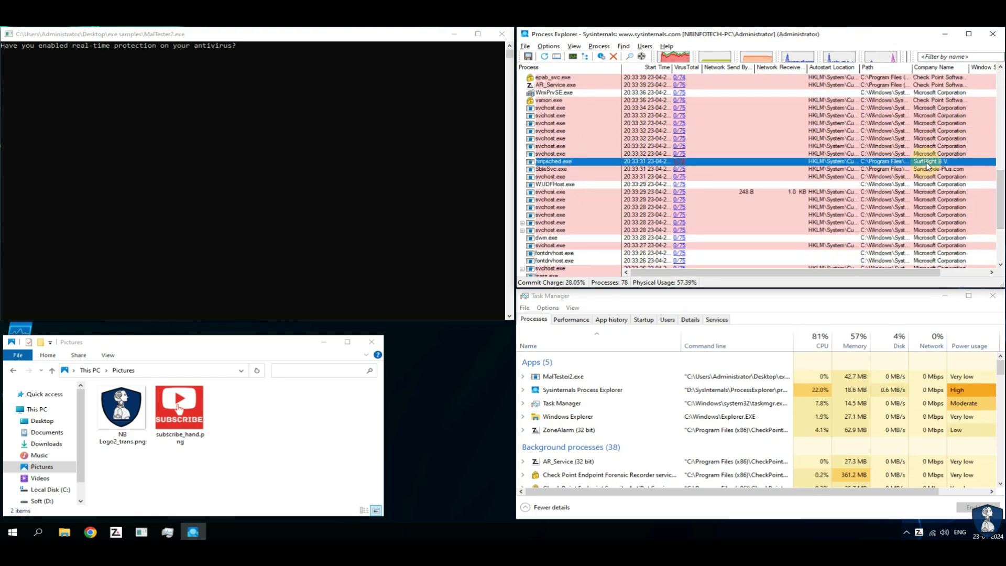
pyautogui.press('Up')
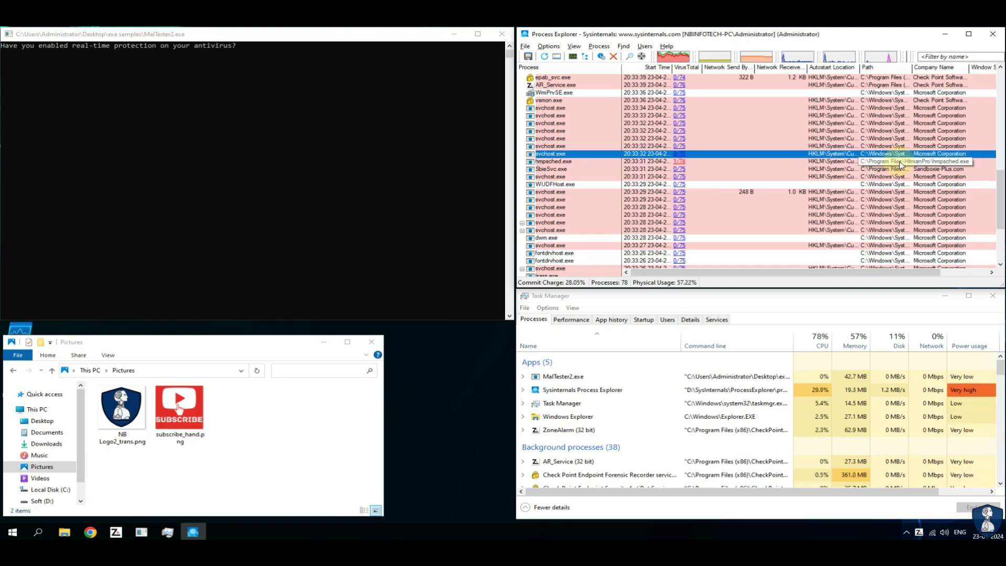
pyautogui.moveTo(1000, 185); pyautogui.dragTo(1002, 84)
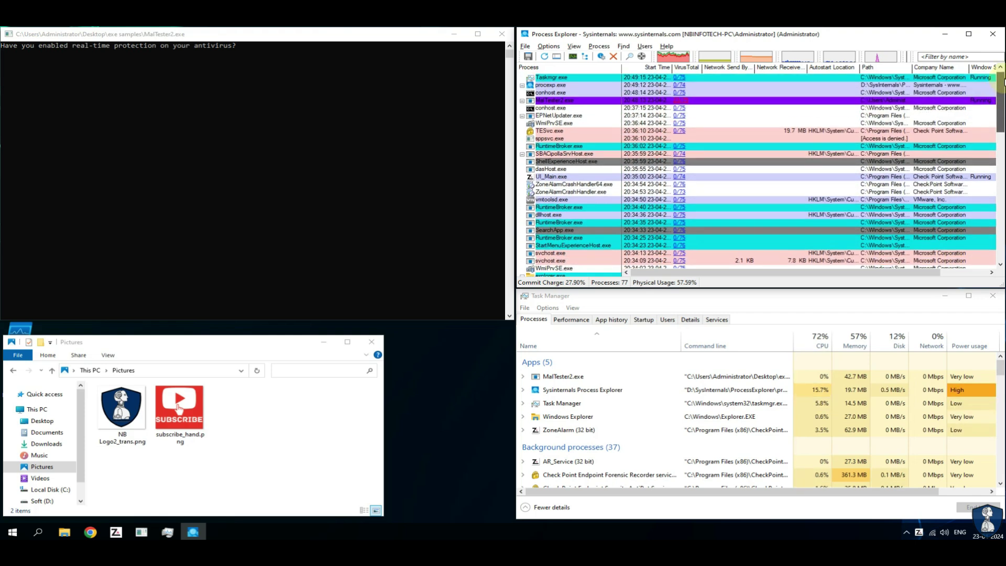
# Step: Check the startup entries in Task Manager and return to the list of running processes
pyautogui.click(598, 351)
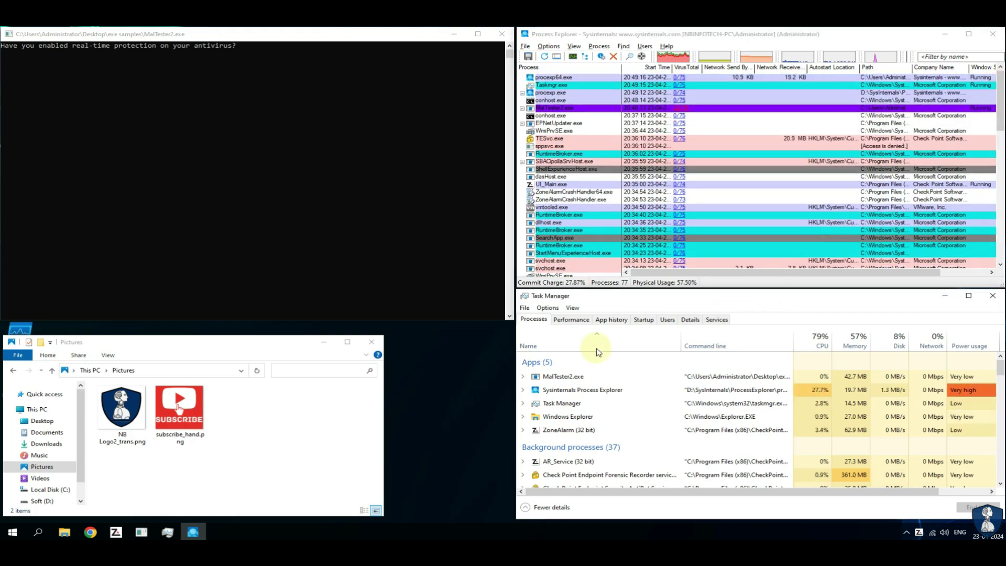
pyautogui.click(644, 320)
pyautogui.click(565, 404)
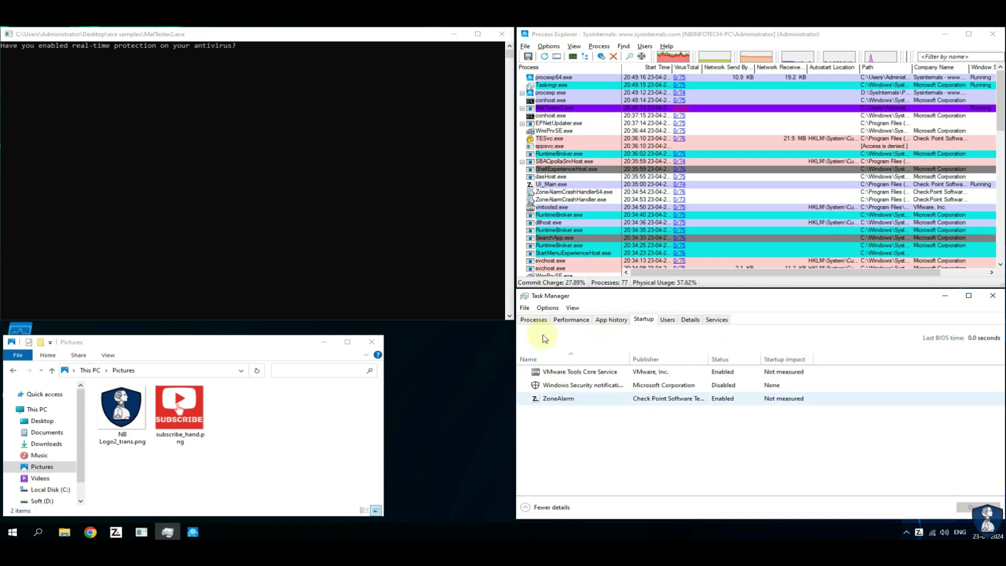
pyautogui.click(534, 320)
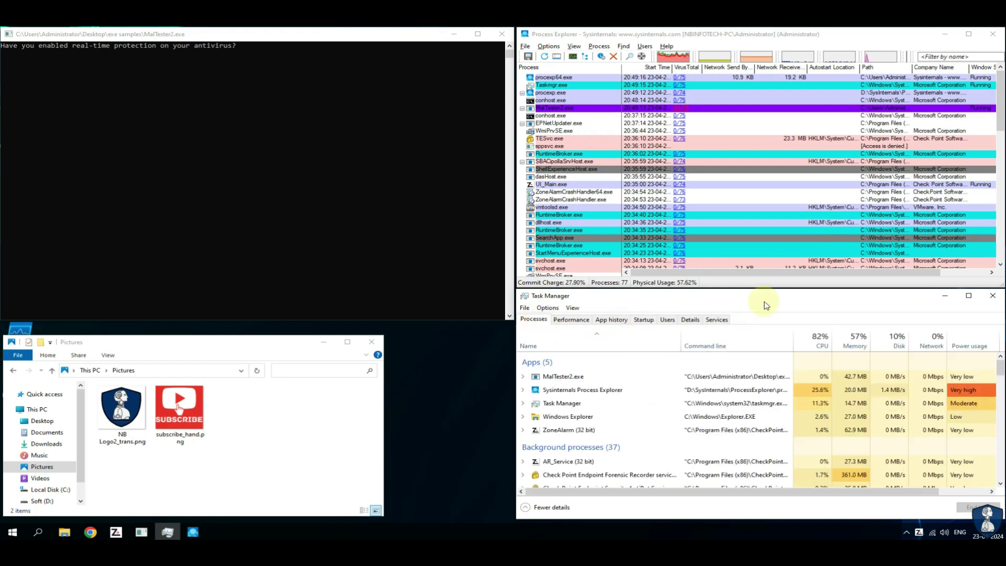
# Step: Turn the Antivirus protection back on in ZoneAlarm, return to its main screen and minimize it
pyautogui.click(252, 38)
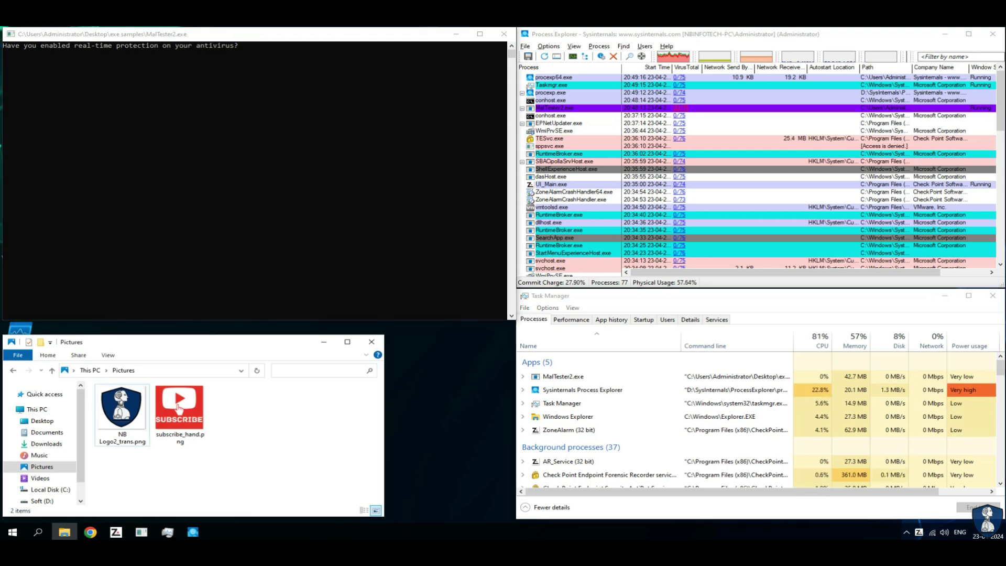
pyautogui.click(116, 532)
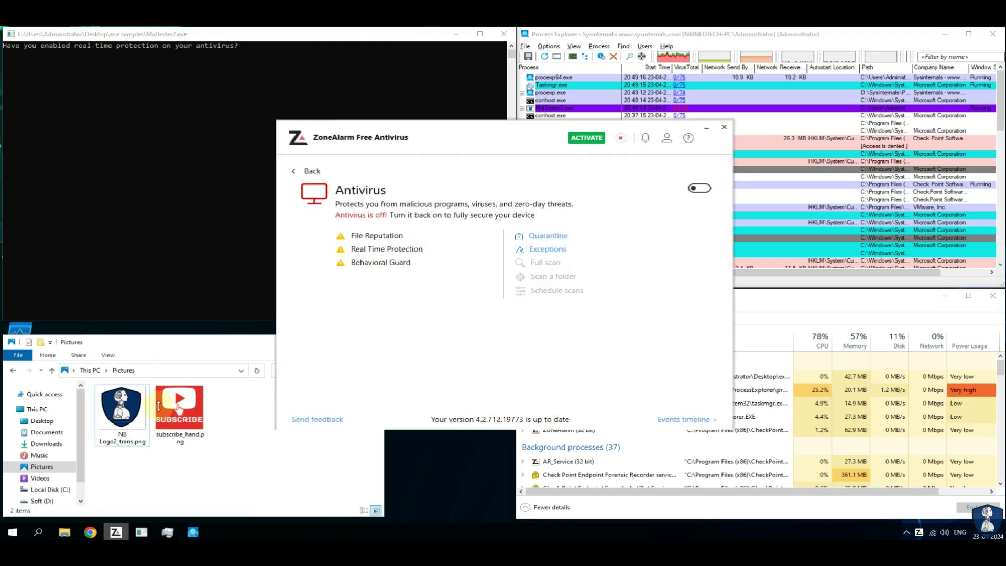
pyautogui.click(700, 189)
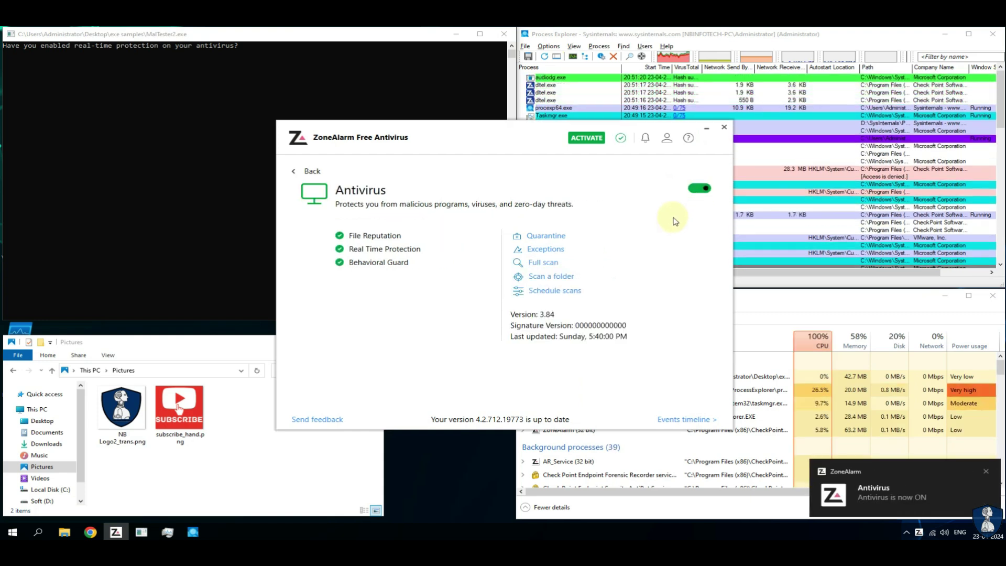
pyautogui.click(297, 172)
pyautogui.click(707, 131)
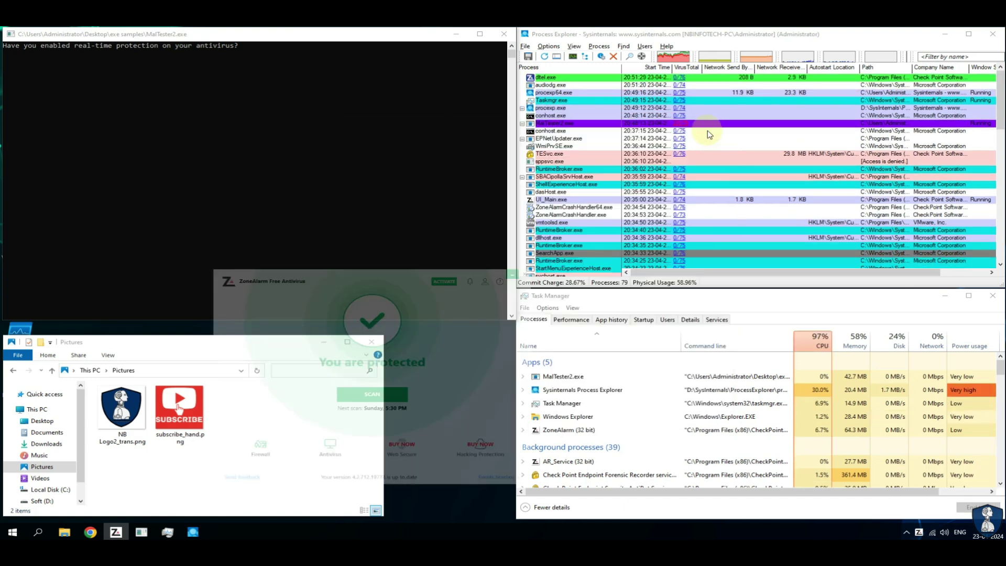
# Step: Sort the Task Manager processes by CPU usage and launch the exe samples in MalTester2 with y, dismissing the virtual machine error
pyautogui.click(810, 344)
pyautogui.click(360, 38)
pyautogui.write('y')
pyautogui.press('Return')
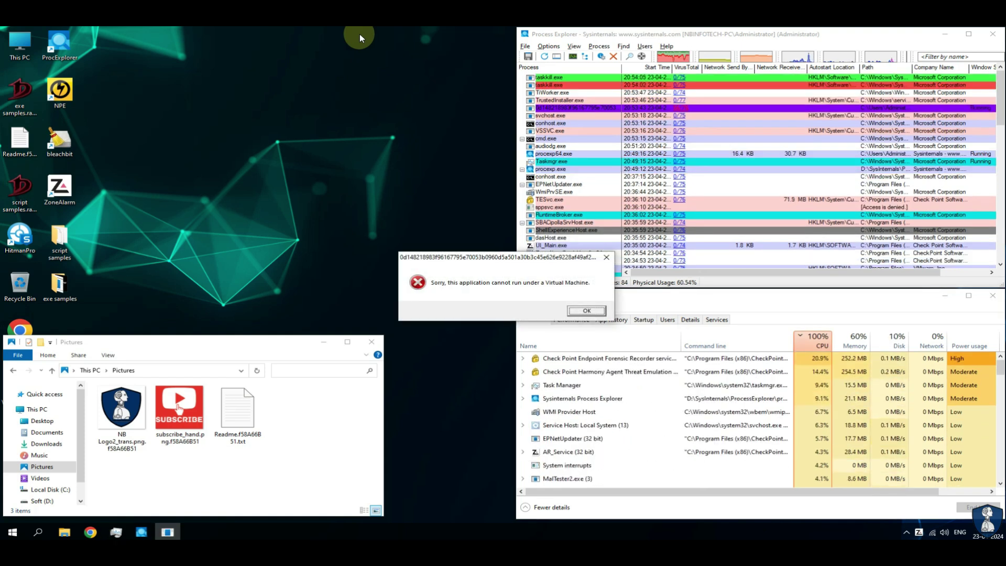
pyautogui.click(587, 310)
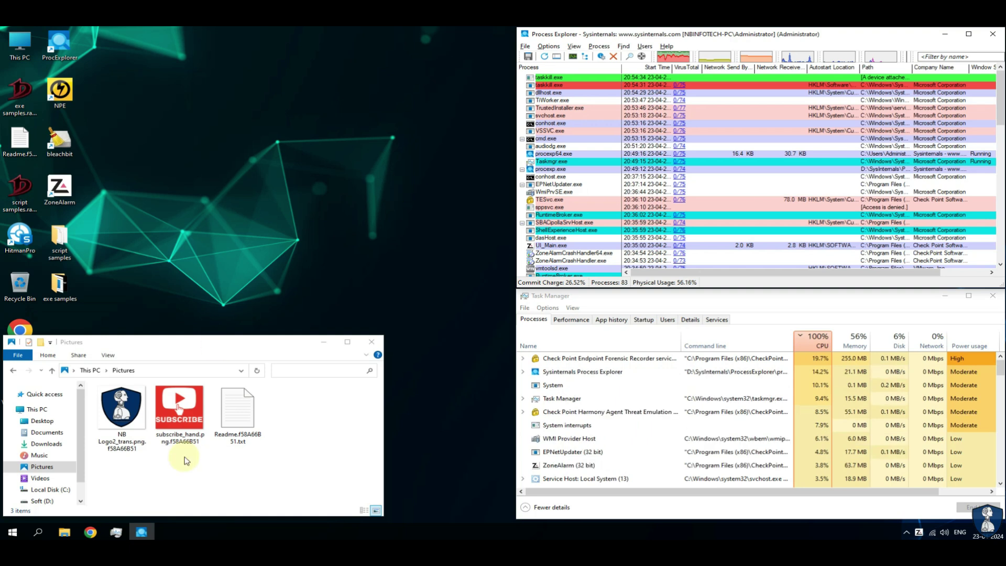
# Step: Refresh the Pictures folder to inspect its files, and read the Readme.f58A66B51.txt ransom note before closing it
pyautogui.click(257, 370)
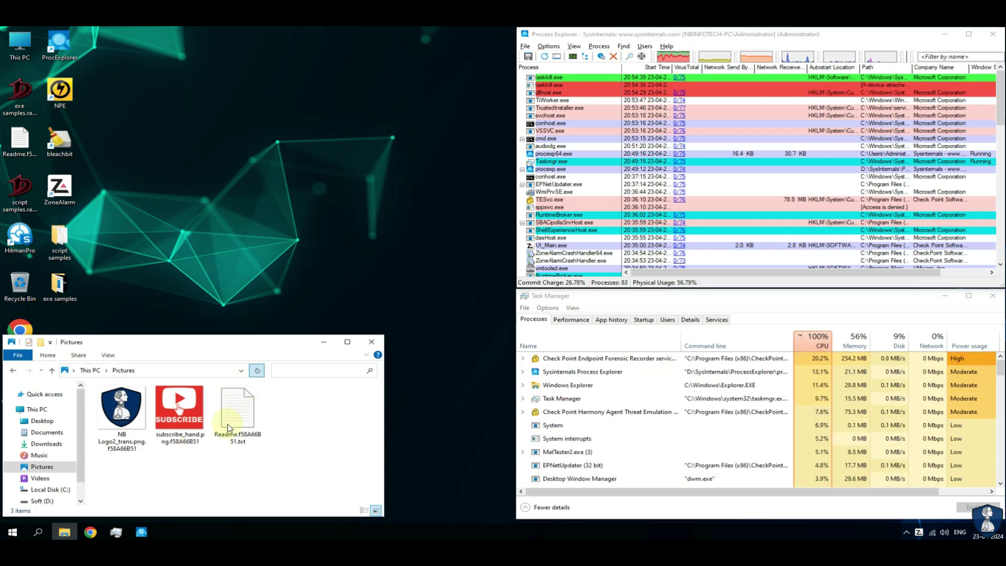
pyautogui.click(228, 423)
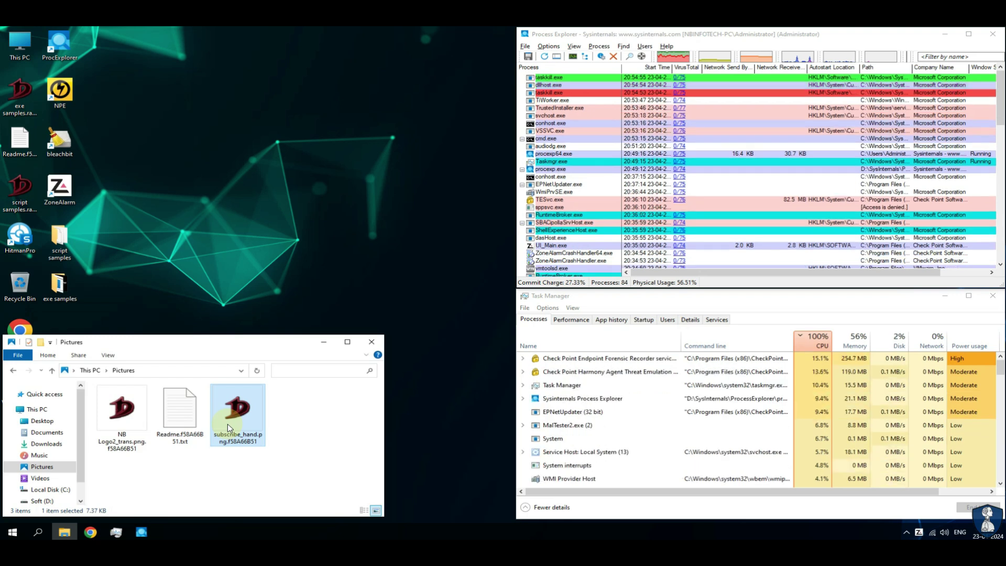
pyautogui.click(172, 422)
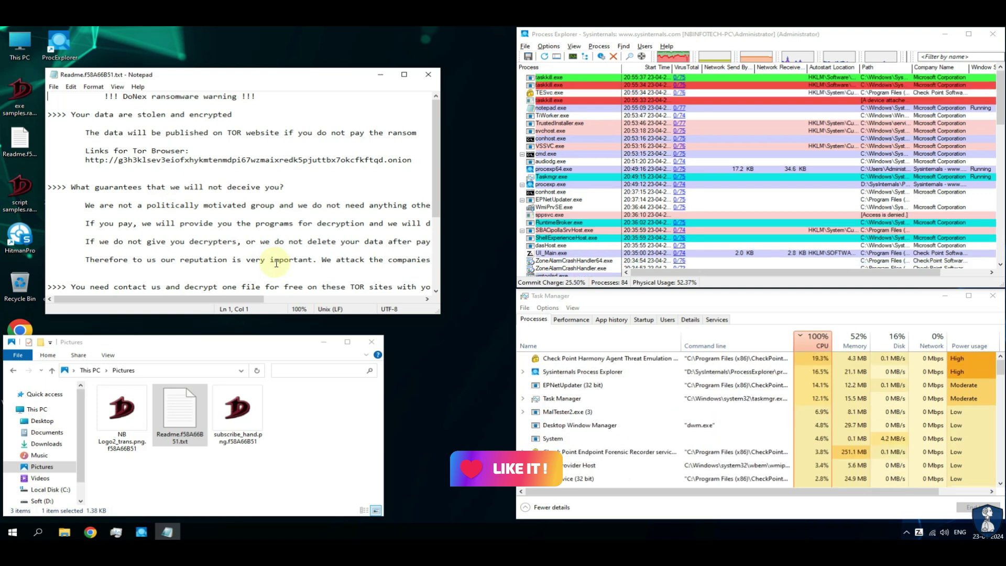
pyautogui.moveTo(242, 299); pyautogui.dragTo(202, 300)
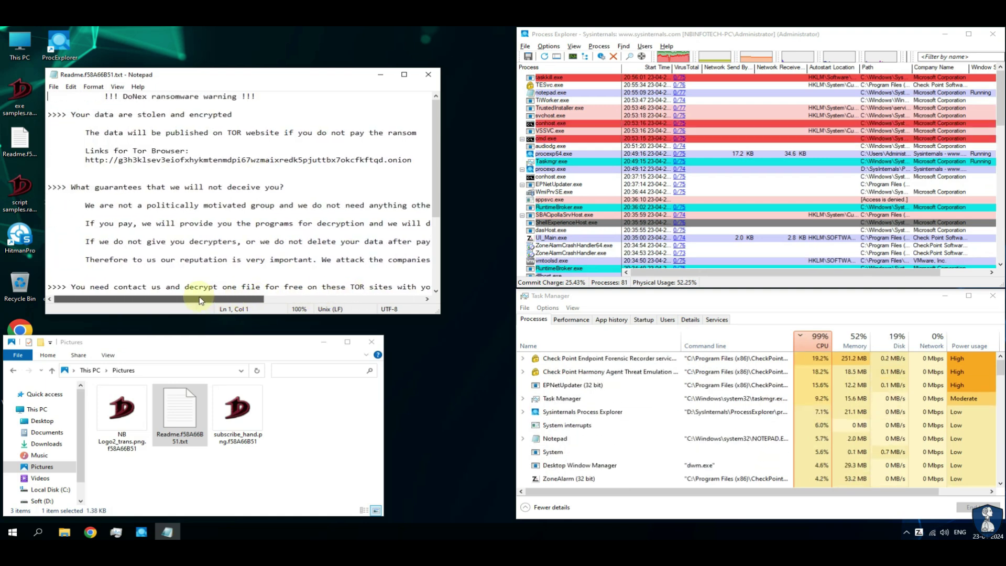
pyautogui.moveTo(438, 198); pyautogui.dragTo(439, 262)
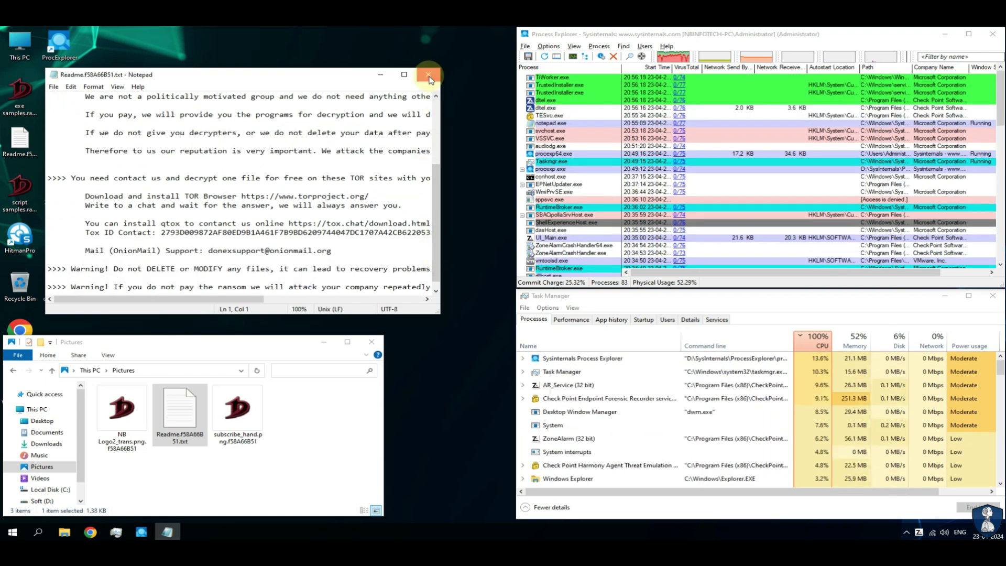
pyautogui.hotkey('alt', 'F4')
pyautogui.click(257, 370)
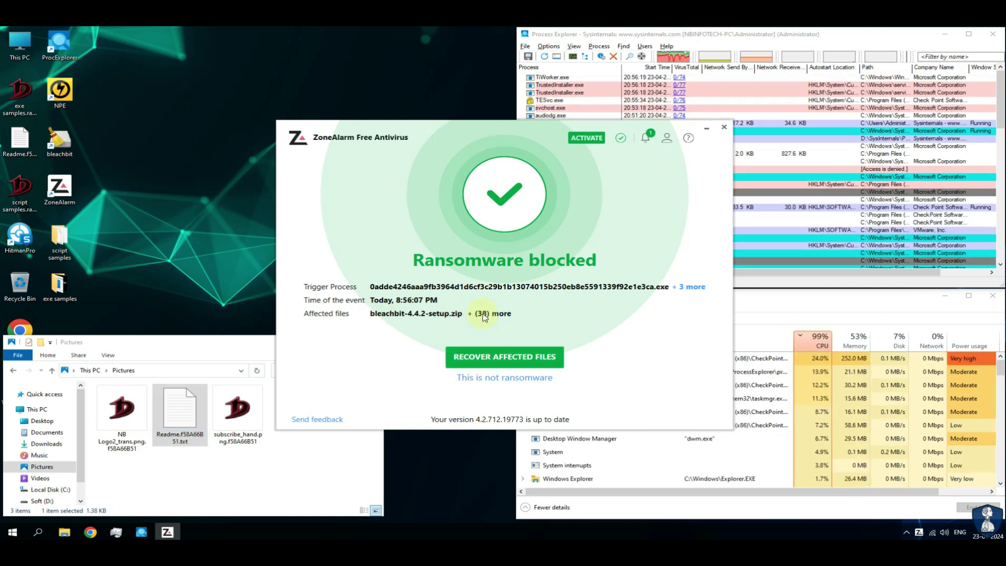
# Step: Open the list of files affected by the blocked ransomware and look through the encrypted entries
pyautogui.click(483, 317)
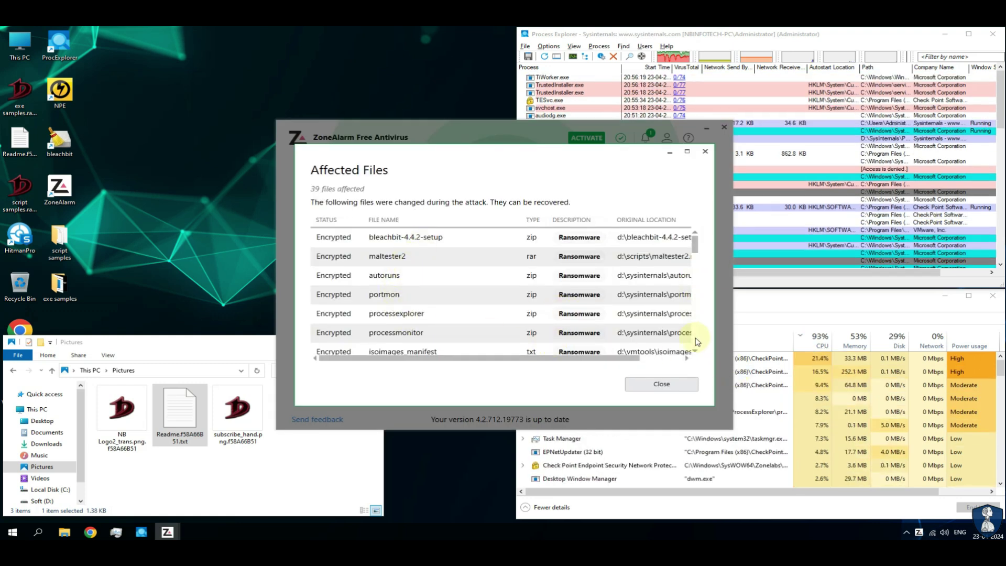
pyautogui.click(696, 351)
pyautogui.click(695, 351)
pyautogui.click(695, 351)
pyautogui.click(695, 351)
pyautogui.click(695, 351)
pyautogui.click(695, 351)
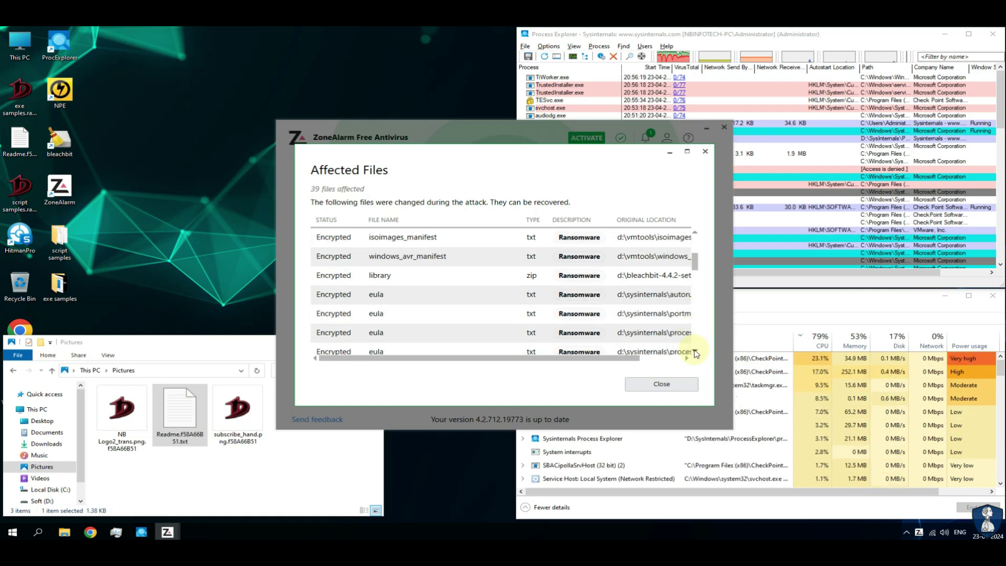
pyautogui.click(696, 351)
pyautogui.click(696, 352)
pyautogui.click(695, 351)
pyautogui.click(695, 351)
# Step: Dismiss the maltester2.exe virus alert, close the affected files list and start recovering the affected files
pyautogui.click(658, 388)
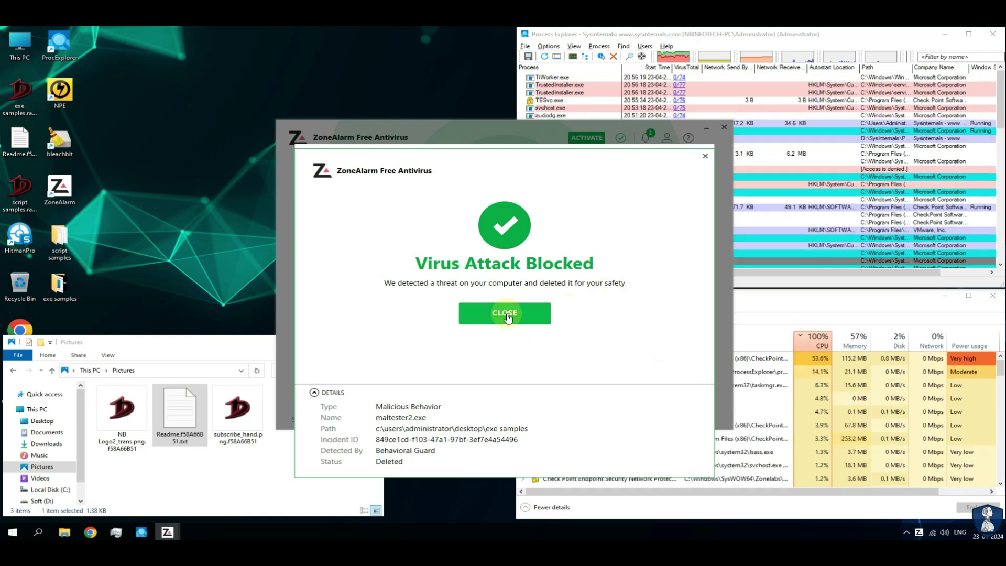
pyautogui.click(506, 315)
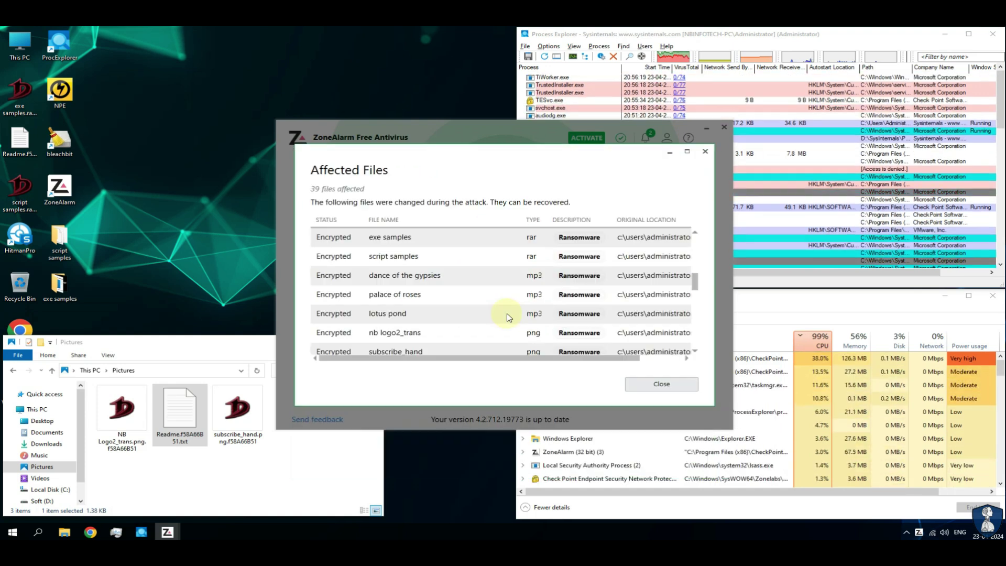
pyautogui.click(656, 385)
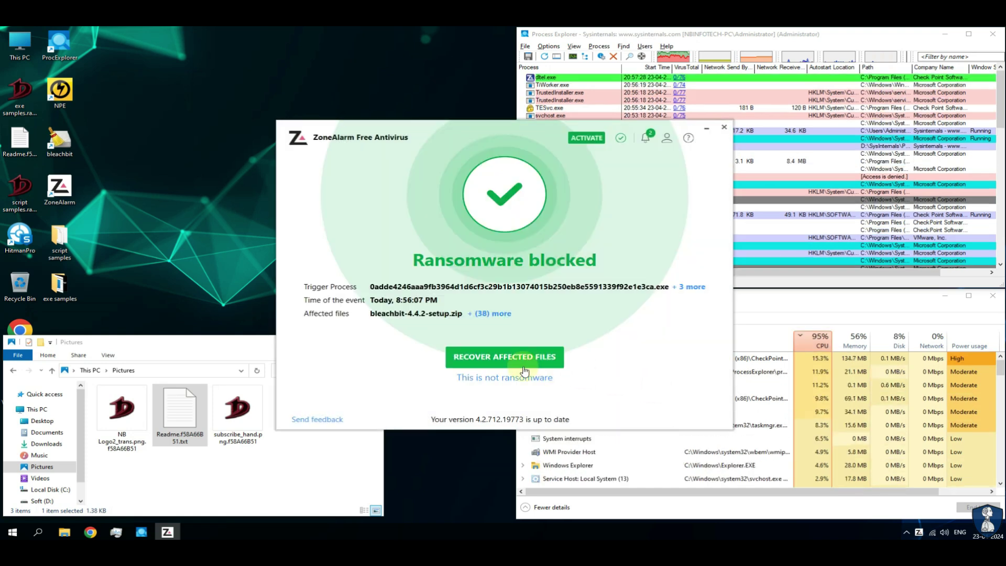
pyautogui.click(488, 361)
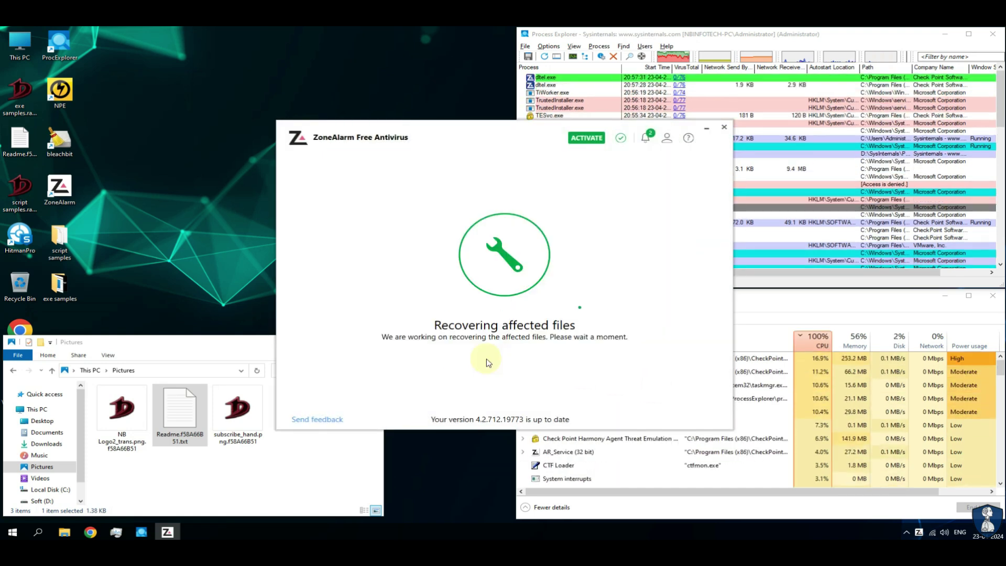
# Step: Check the Documents, Downloads, Music, Videos and Pictures folders for encrypted files, and move the ZoneAlarm window out of the way
pyautogui.click(56, 436)
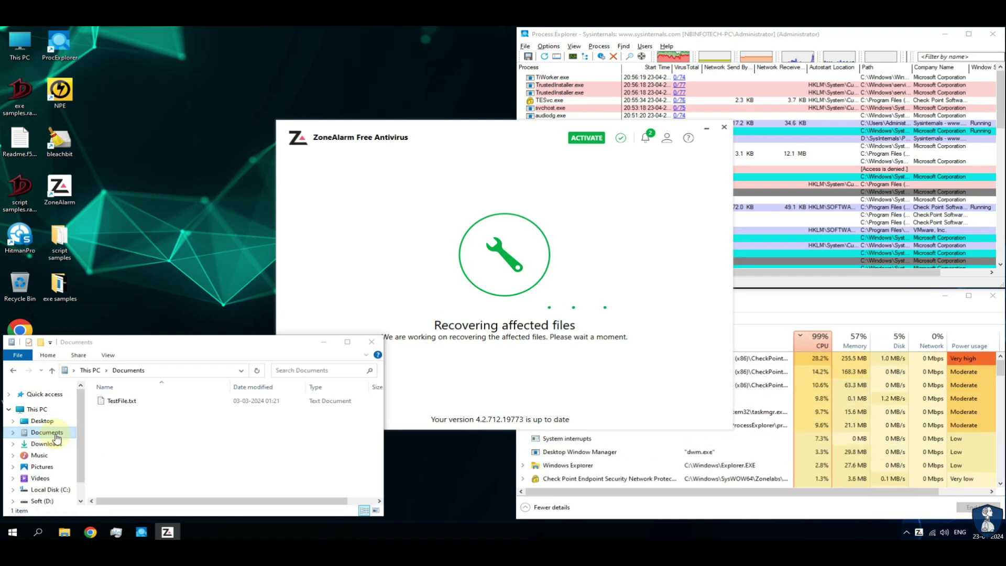
pyautogui.click(51, 443)
pyautogui.doubleClick(230, 390)
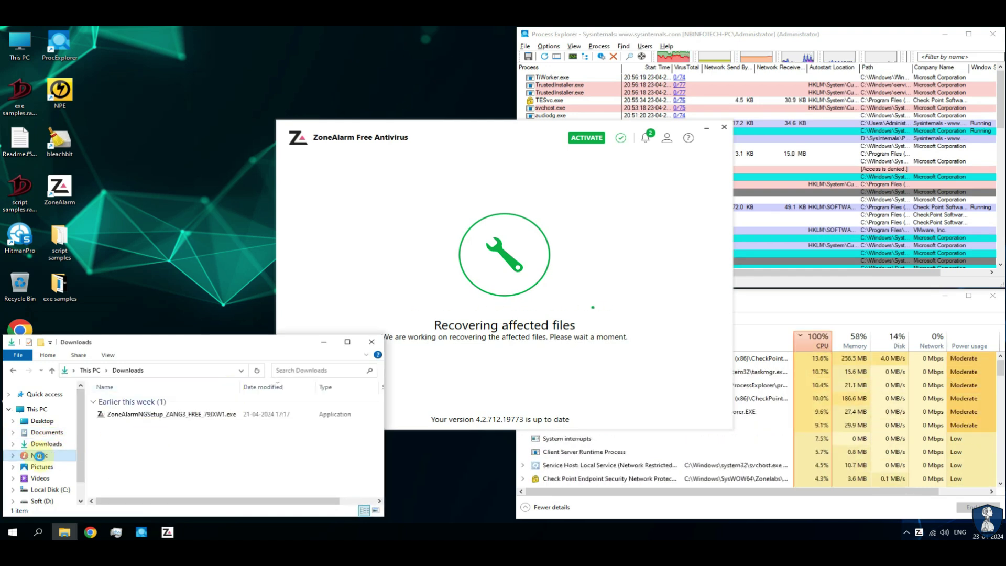
pyautogui.click(39, 456)
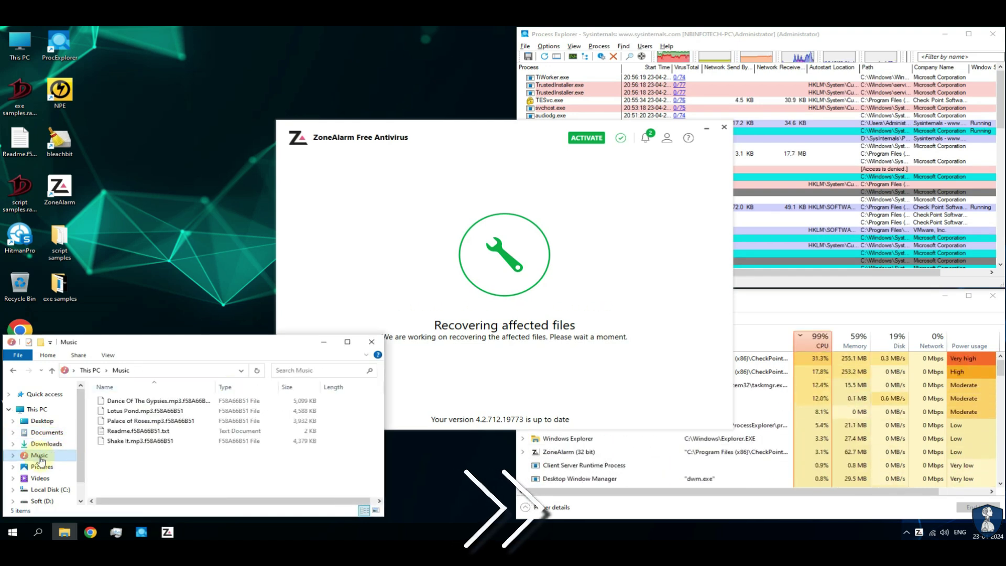
pyautogui.click(37, 478)
pyautogui.click(40, 466)
pyautogui.moveTo(476, 134); pyautogui.dragTo(207, 48)
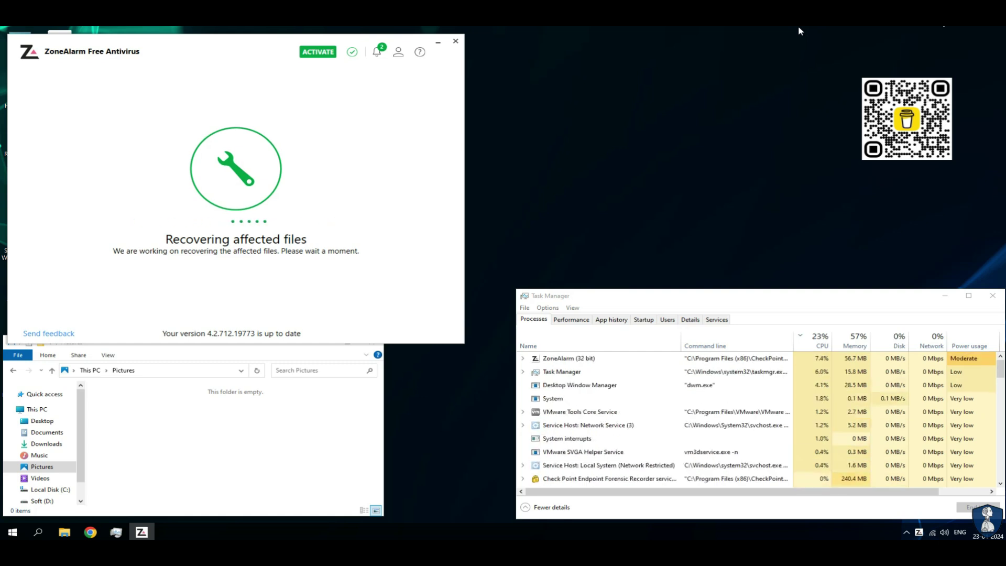
# Step: Check the user folders again, including Documents, Downloads and Pictures, for recovered files
pyautogui.click(43, 432)
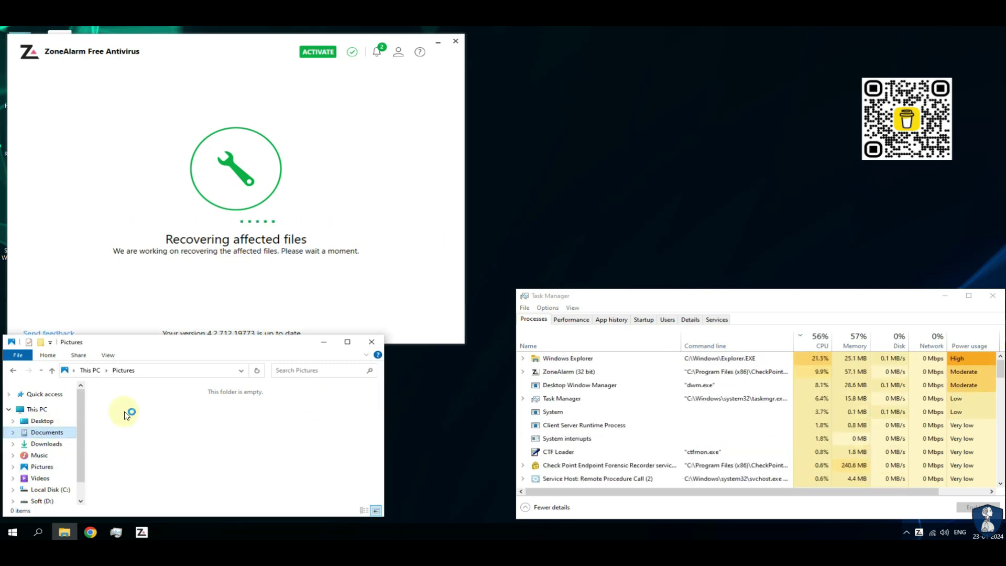
pyautogui.click(42, 445)
pyautogui.click(40, 466)
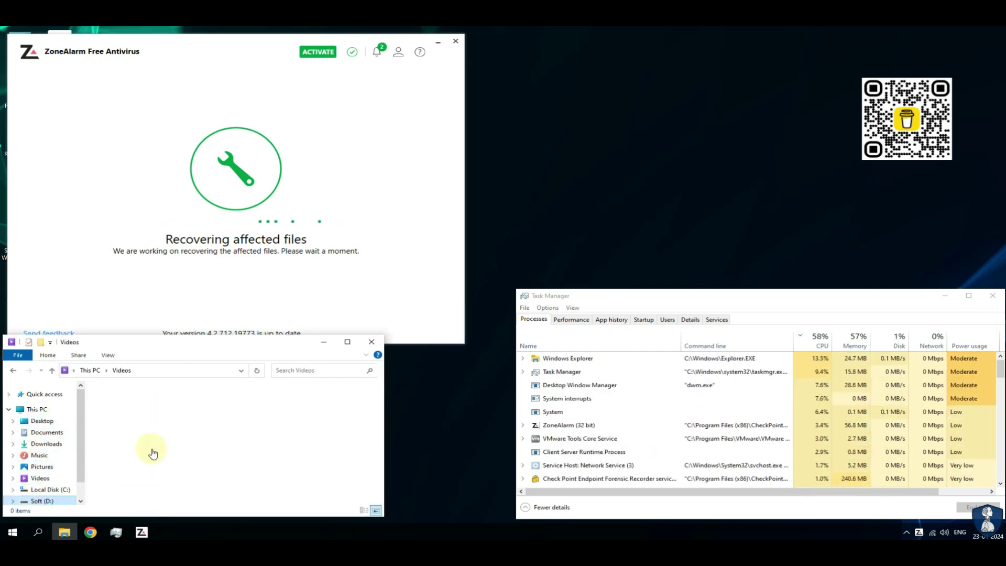
pyautogui.click(42, 432)
pyautogui.click(42, 466)
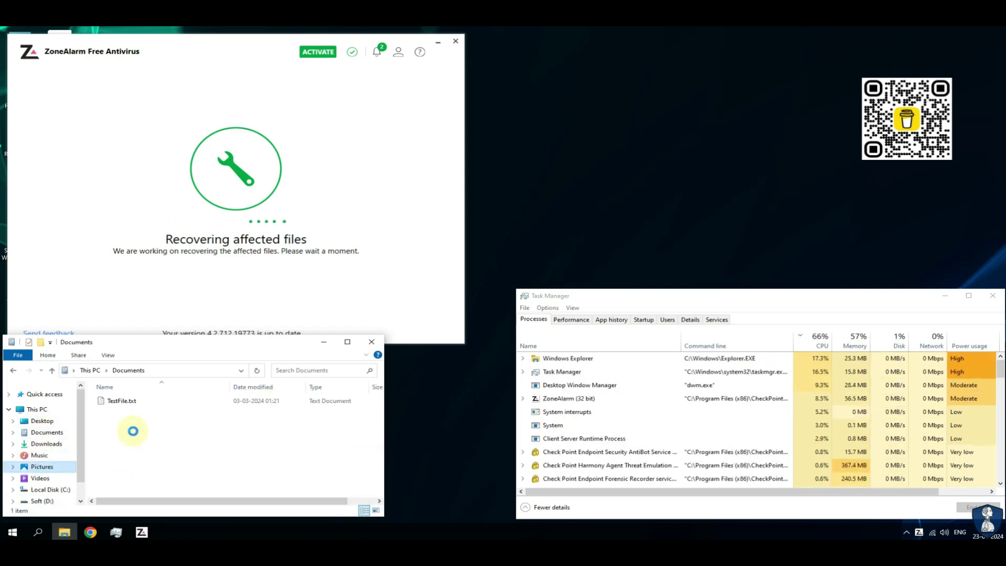
# Step: Launch ProcMon and ProcExplorer from the Desktop folder and close the ZoneAlarm window
pyautogui.click(42, 421)
pyautogui.click(120, 460)
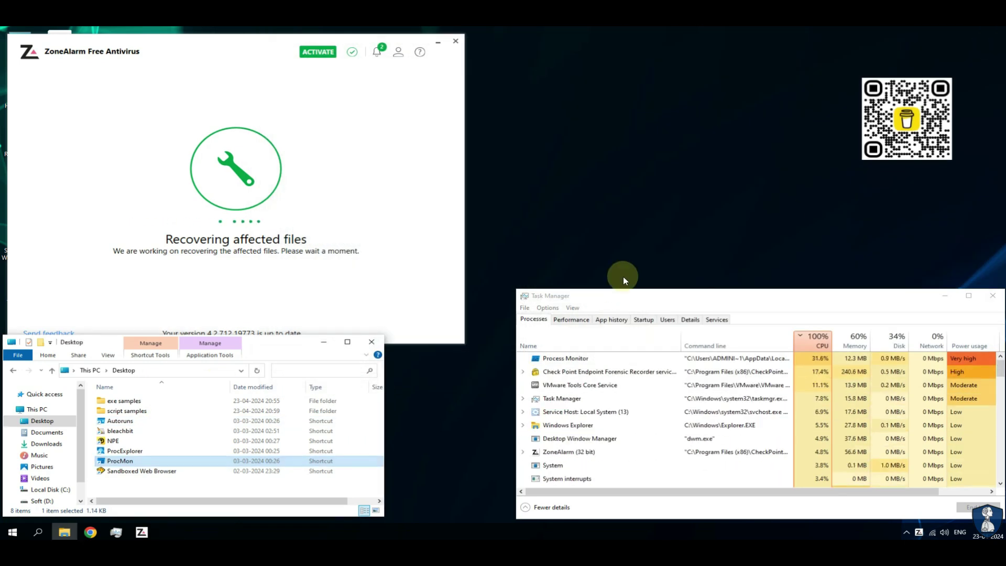
pyautogui.click(126, 452)
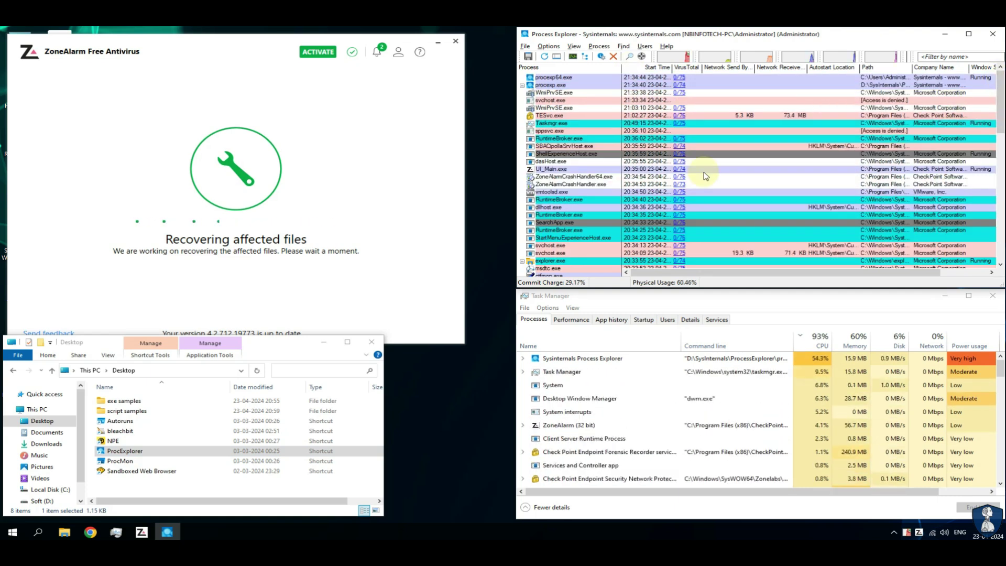
pyautogui.click(297, 294)
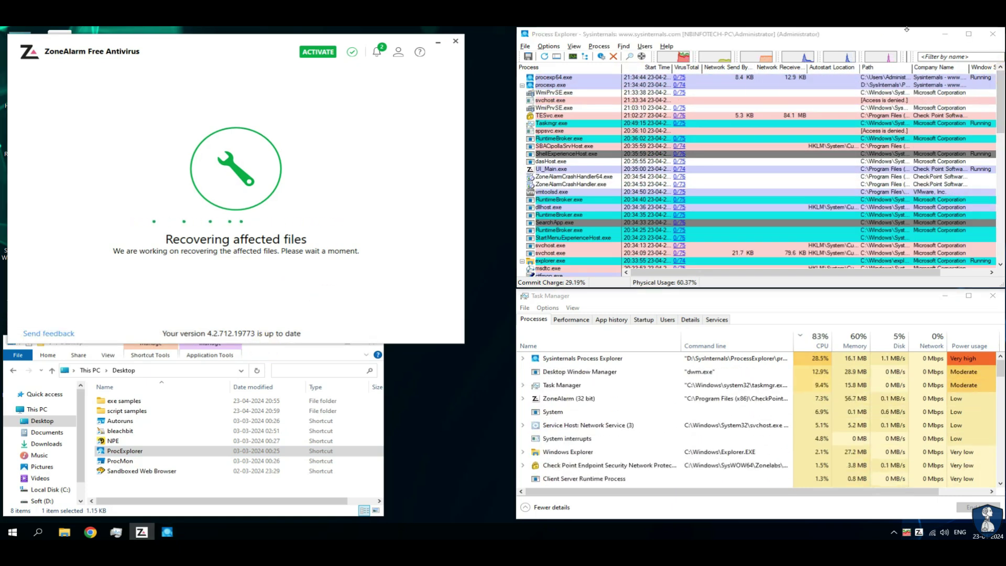
pyautogui.click(456, 42)
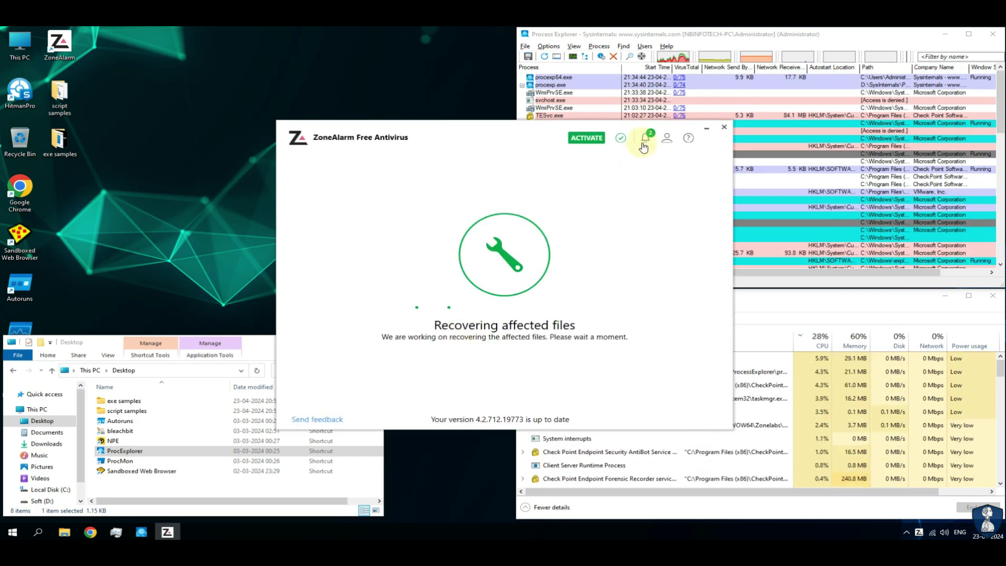
# Step: Open all ZoneAlarm events and examine the details of the blocked ransomware and the blocked maltester2.exe virus
pyautogui.click(645, 147)
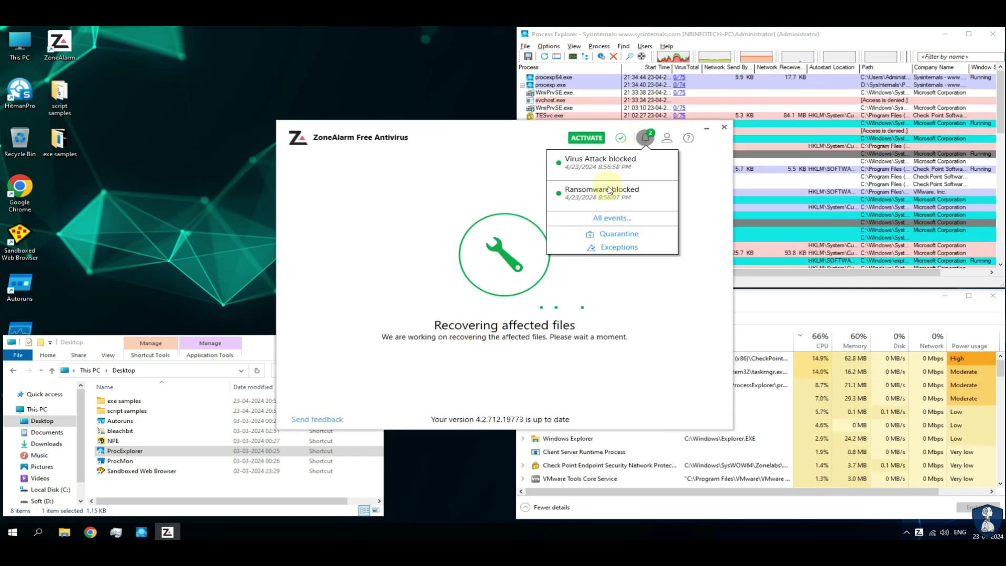
pyautogui.click(606, 219)
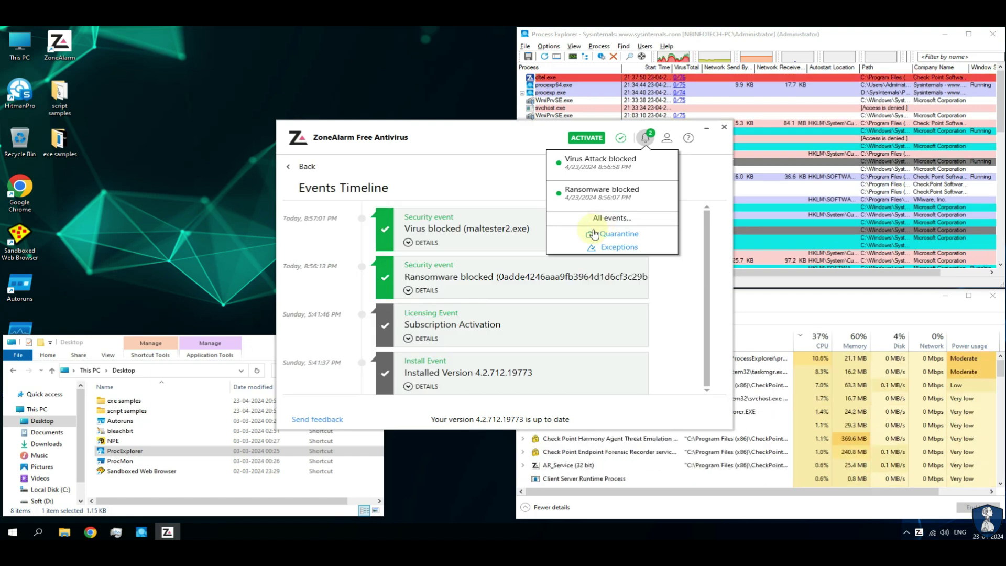
pyautogui.click(531, 292)
pyautogui.scroll(-1, 708, 224)
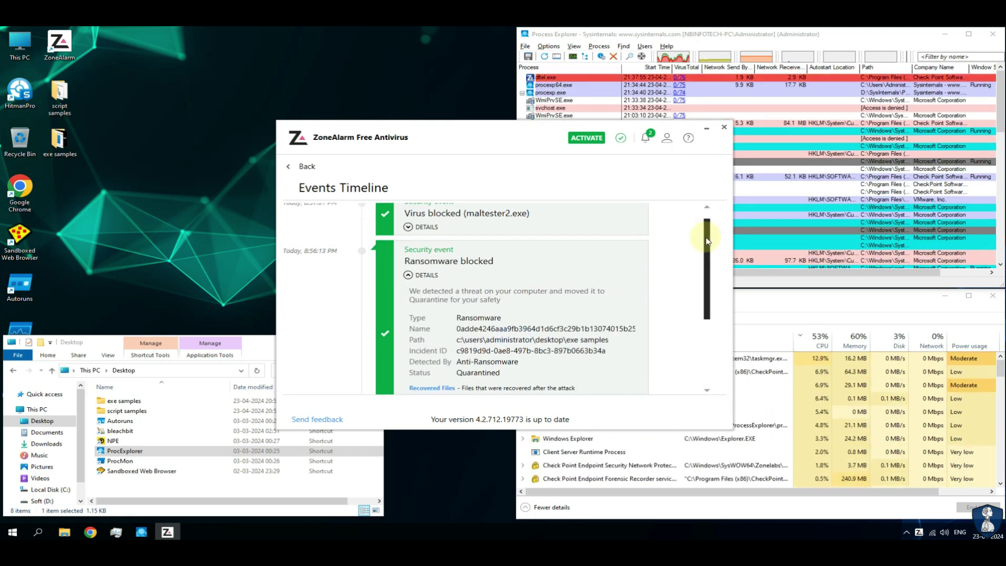
pyautogui.click(411, 230)
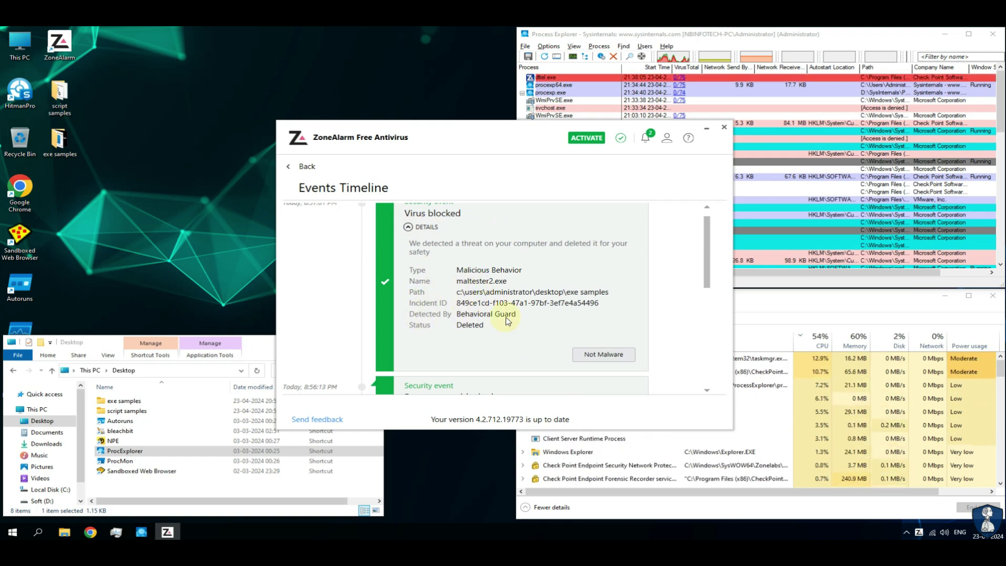
pyautogui.click(412, 230)
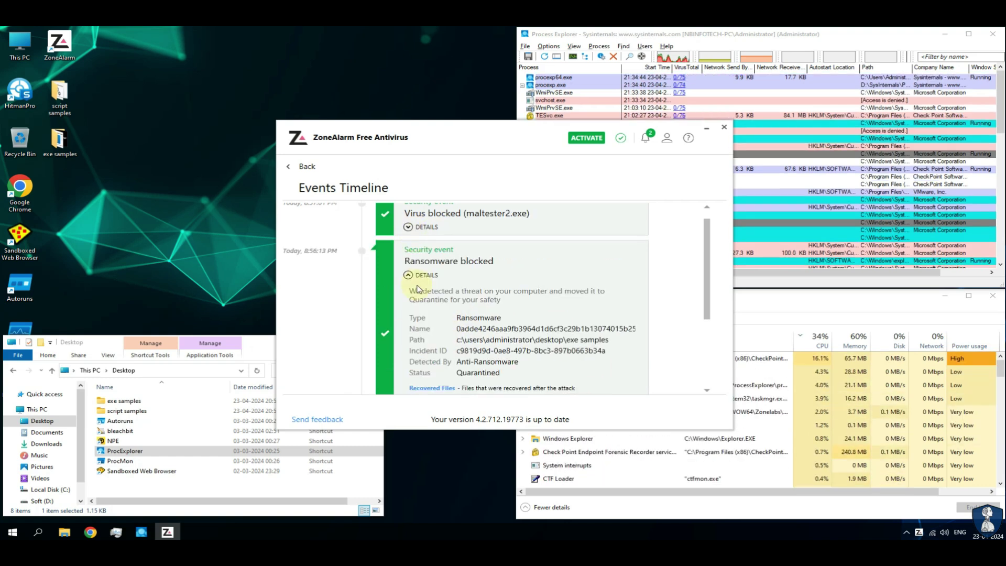
# Step: Restart the recovery of the affected files from the ransomware event and check the Pictures folder
pyautogui.moveTo(706, 254); pyautogui.dragTo(706, 300)
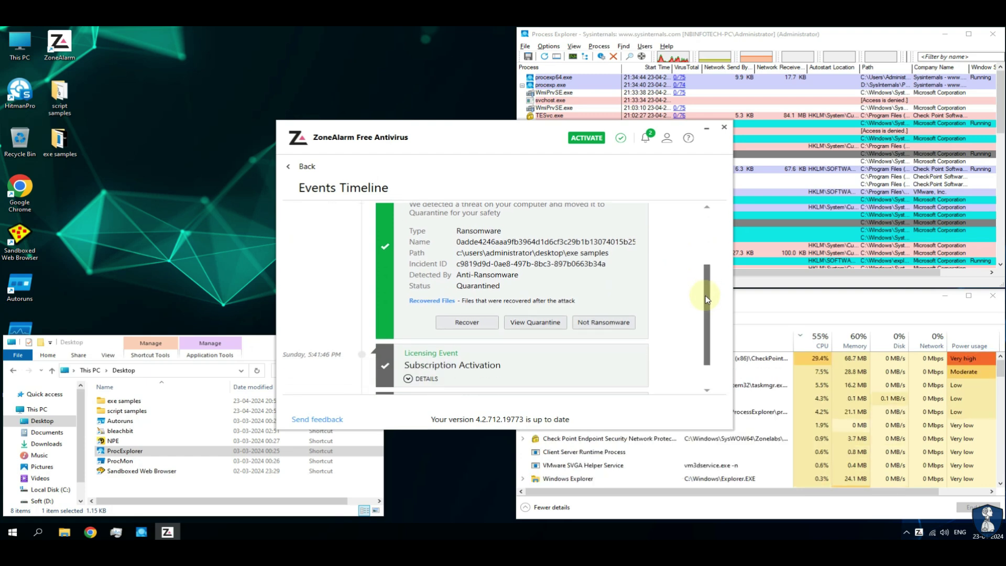
pyautogui.click(454, 323)
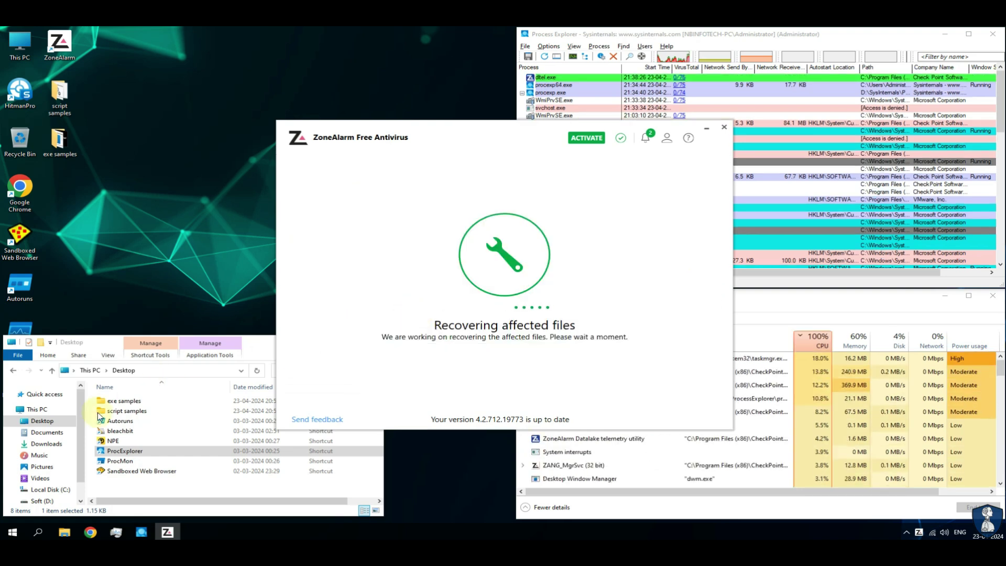
pyautogui.click(45, 470)
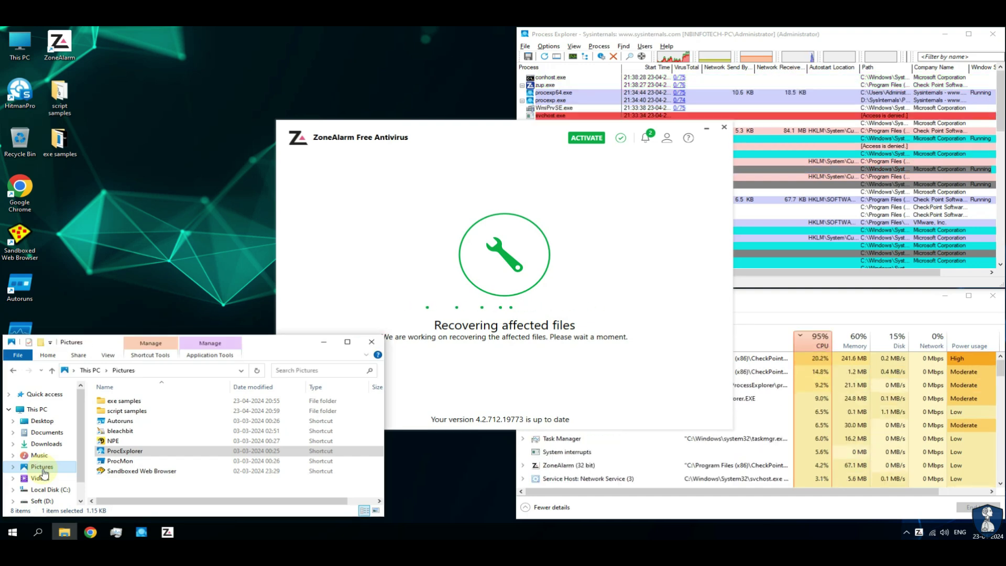
# Step: Open the exe samples folder on the Desktop and widen the Name column to fit the file names
pyautogui.click(42, 420)
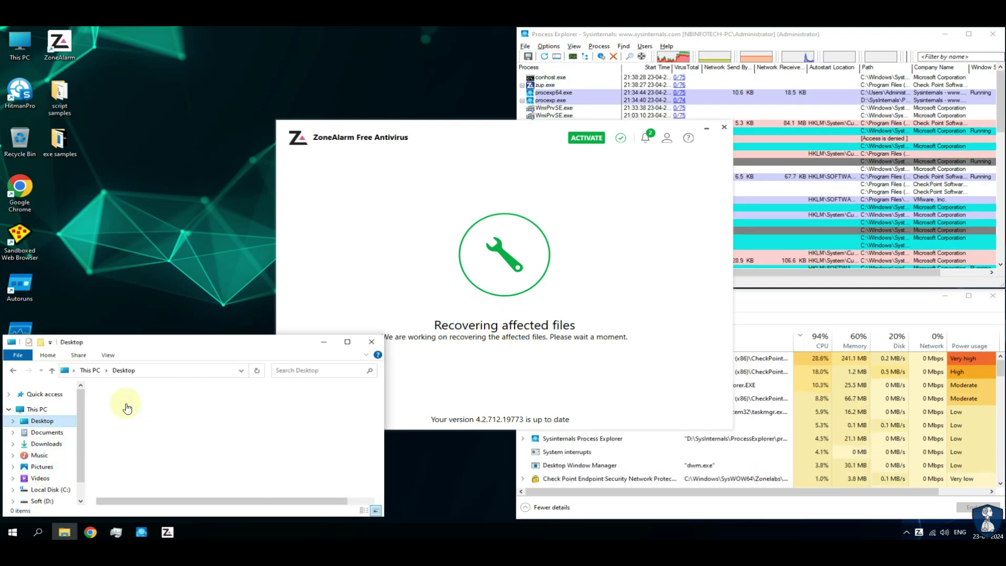
pyautogui.click(125, 401)
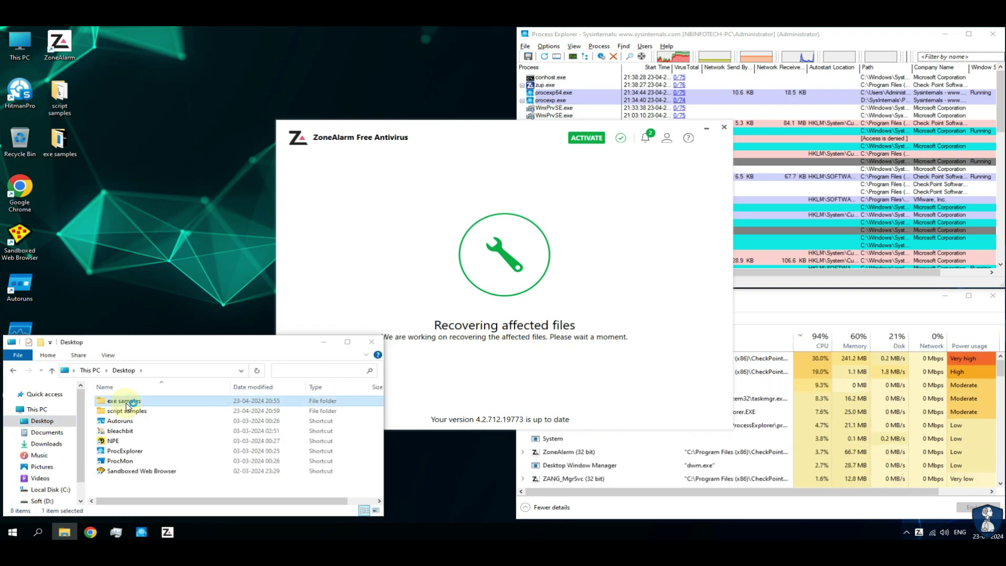
pyautogui.doubleClick(127, 403)
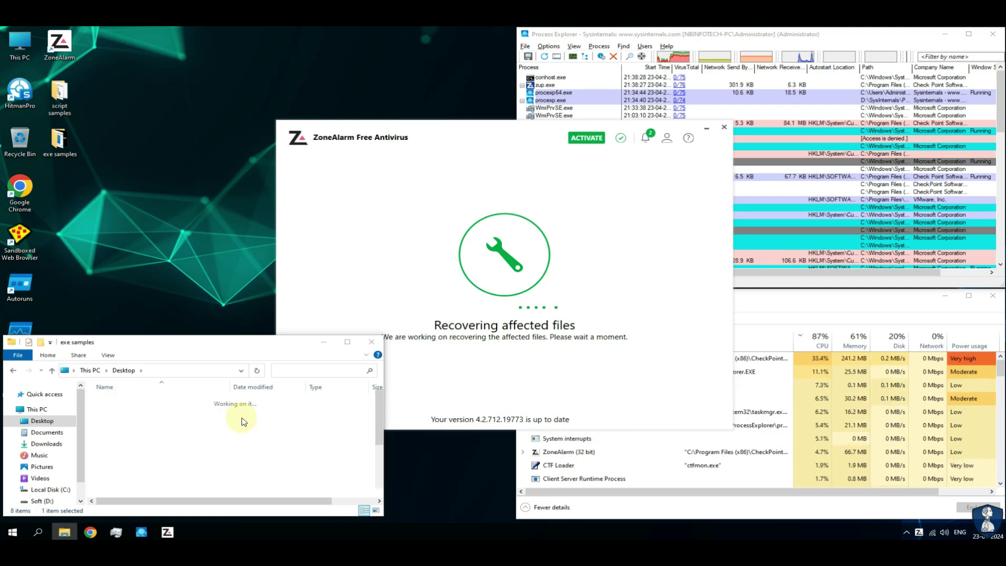
pyautogui.doubleClick(230, 387)
# Step: Run the last exe sample in the folder, the one starting with f146915a, and close the ZoneAlarm window
pyautogui.moveTo(381, 398); pyautogui.dragTo(381, 483)
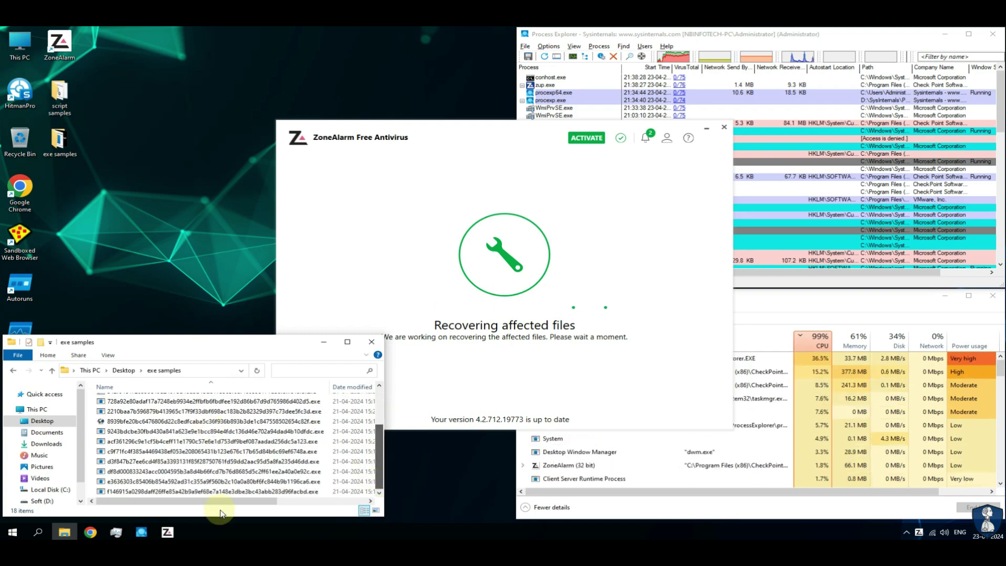
pyautogui.rightClick(229, 492)
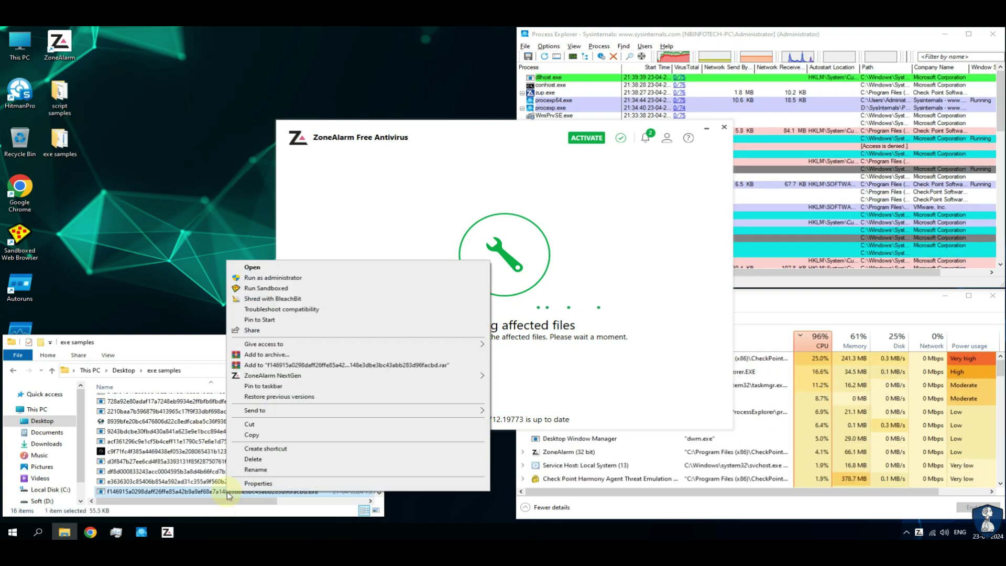
pyautogui.click(253, 267)
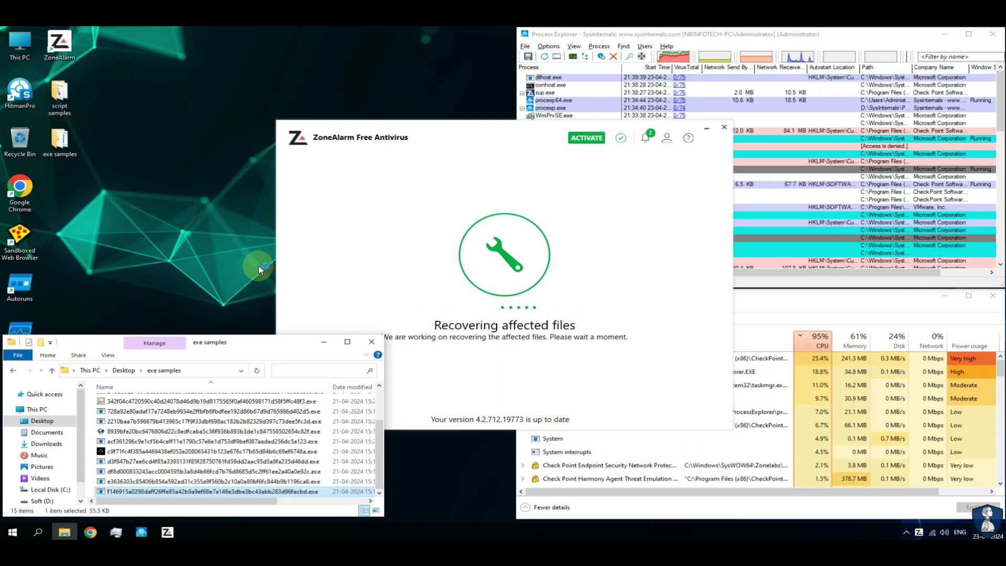
pyautogui.click(725, 128)
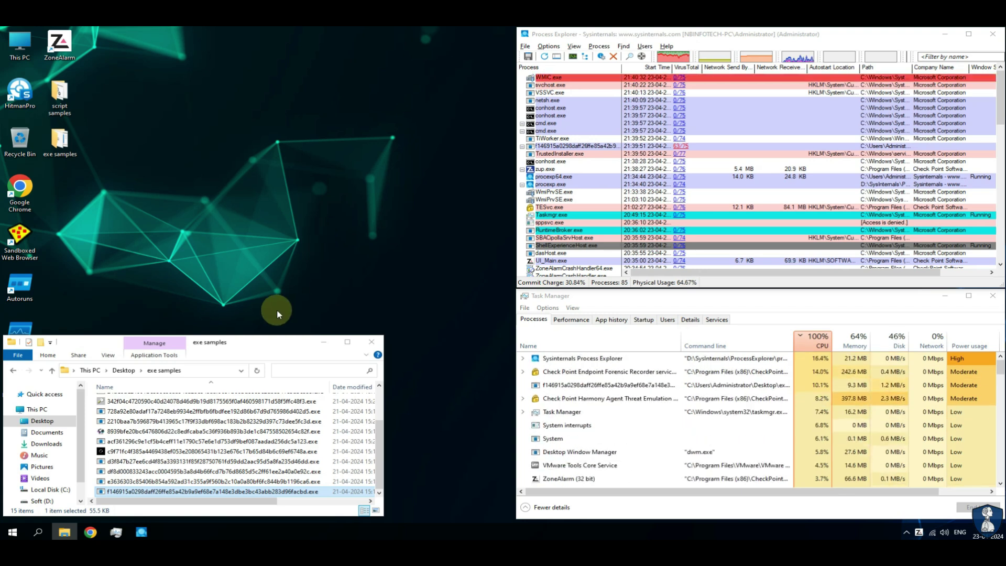
# Step: Run the exe sample starting with e3636303 and bring Process Explorer in front of its console window
pyautogui.click(109, 481)
pyautogui.rightClick(109, 481)
pyautogui.click(133, 253)
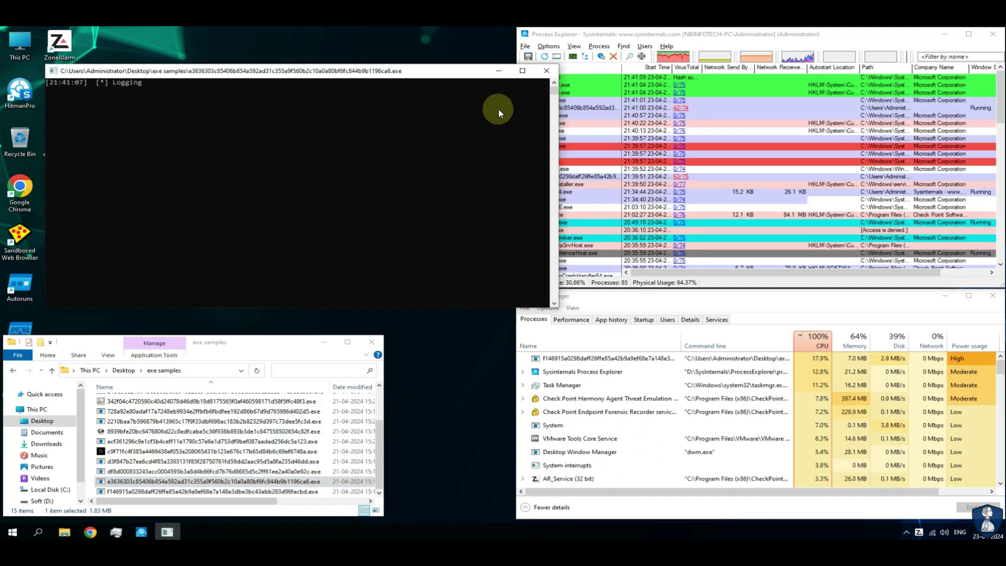
pyautogui.moveTo(498, 109); pyautogui.dragTo(231, 49)
pyautogui.click(593, 114)
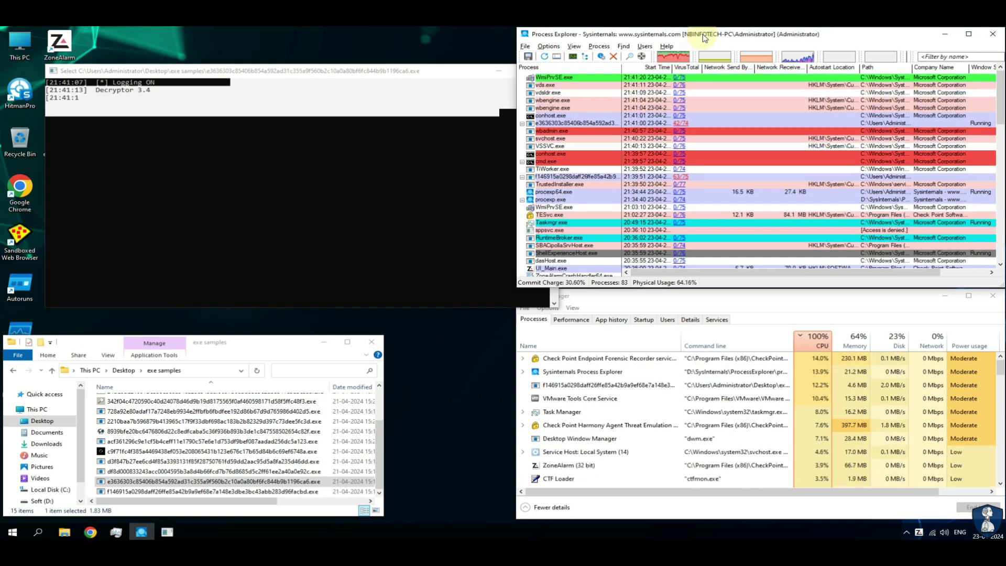
pyautogui.click(593, 114)
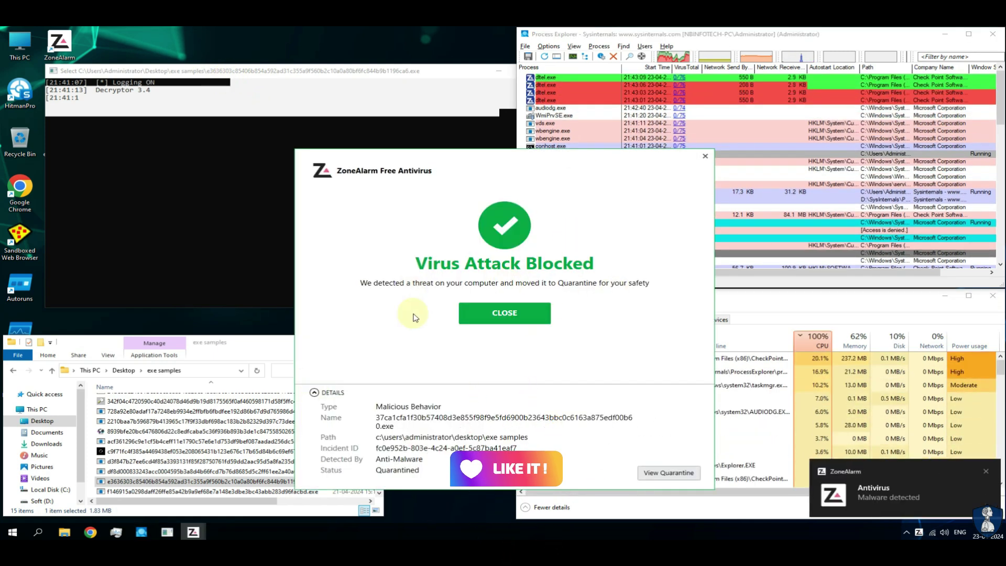
# Step: Check the details of the ZoneAlarm threat alert, dismiss it, and run the exe sample starting with df8d0008
pyautogui.click(314, 393)
pyautogui.click(499, 321)
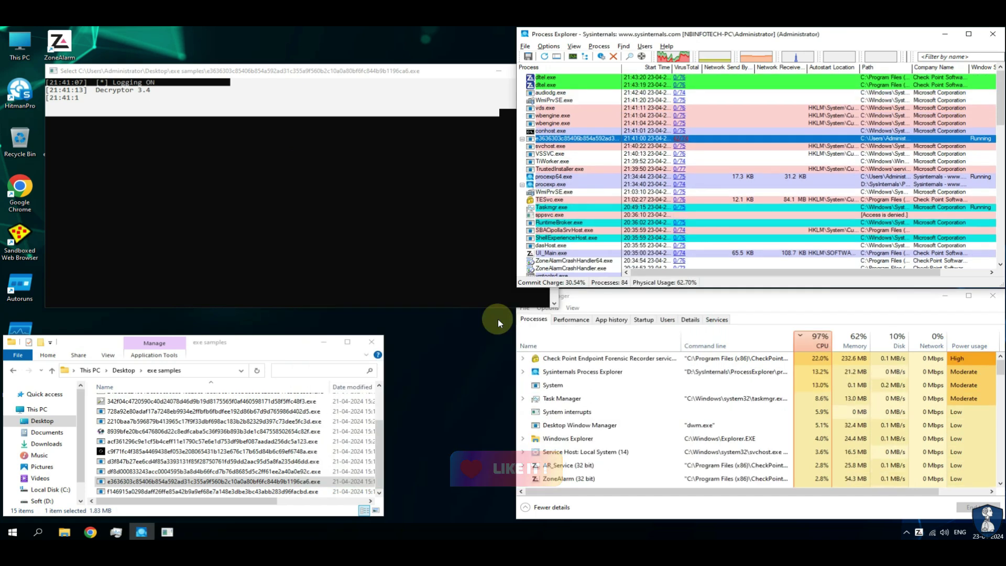
pyautogui.rightClick(137, 471)
pyautogui.click(164, 247)
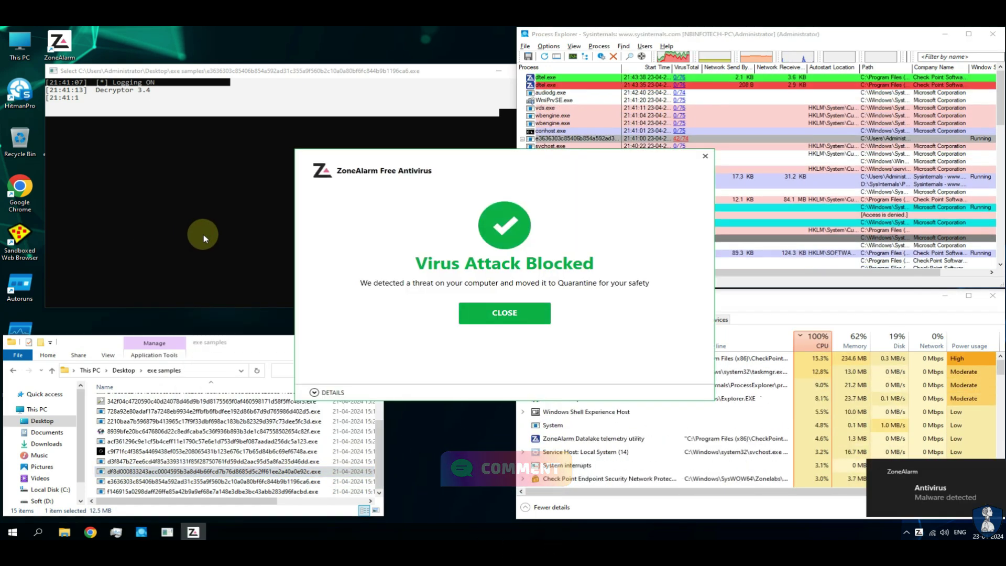
# Step: Expand and dismiss the next threat alert and run the exe sample starting with acf36129
pyautogui.click(314, 392)
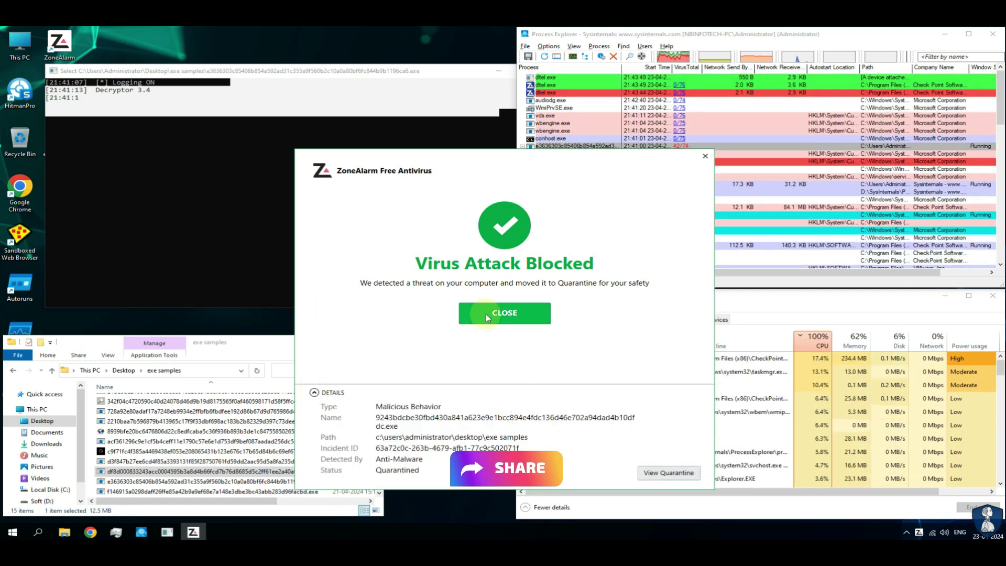
pyautogui.click(486, 313)
pyautogui.rightClick(128, 441)
pyautogui.click(370, 111)
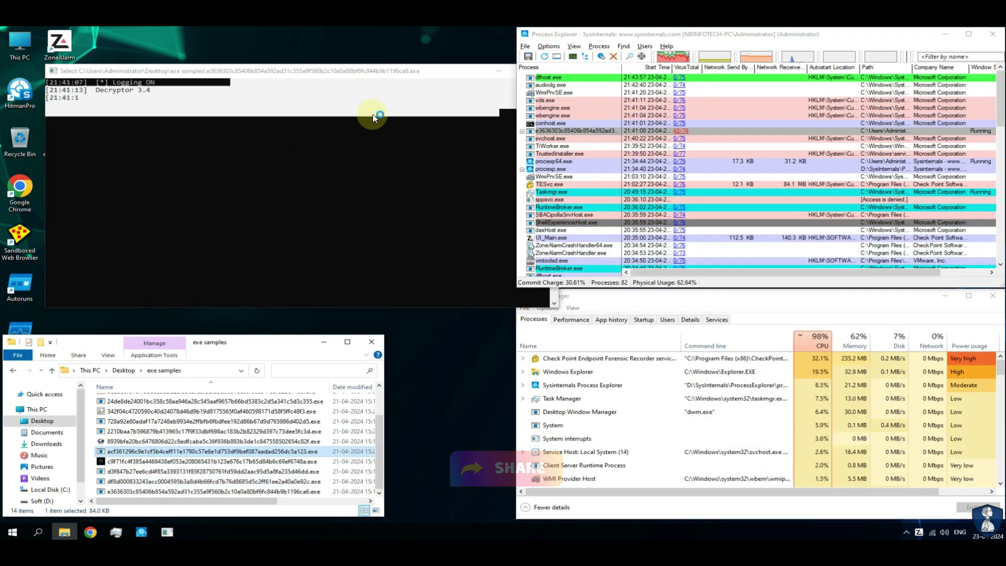
# Step: Close the console window of the running sample and run the exe sample starting with c9f71fc4
pyautogui.click(547, 70)
pyautogui.rightClick(110, 462)
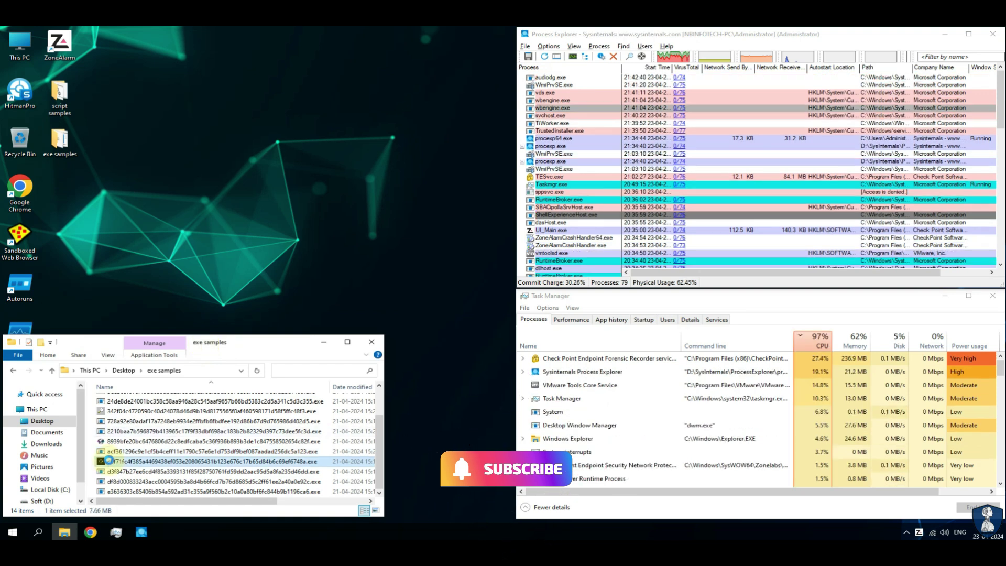
pyautogui.click(148, 240)
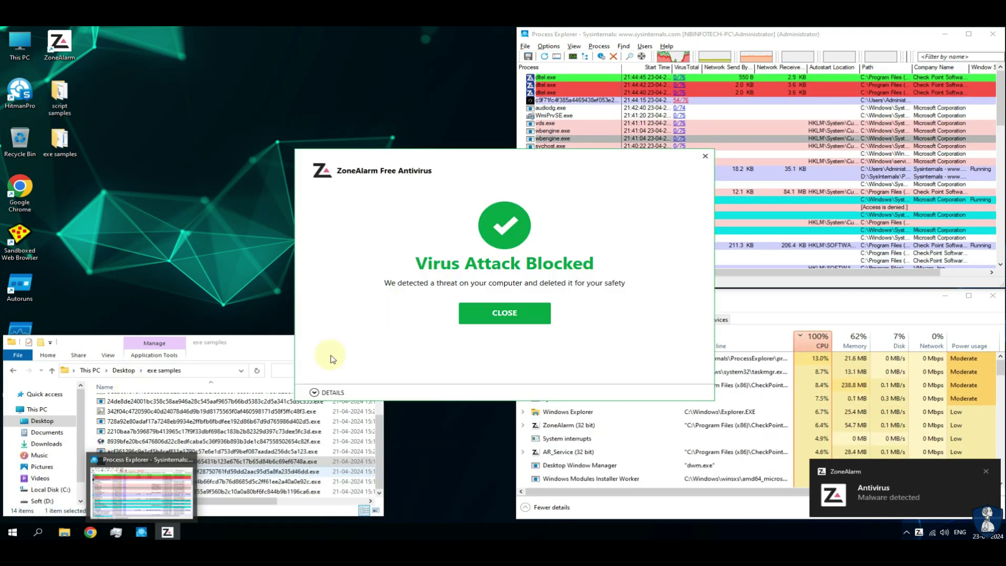
# Step: Review and dismiss the ZoneAlarm threat alerts, and select the process starting with c9f71fc4 in Process Explorer
pyautogui.click(314, 393)
pyautogui.click(512, 312)
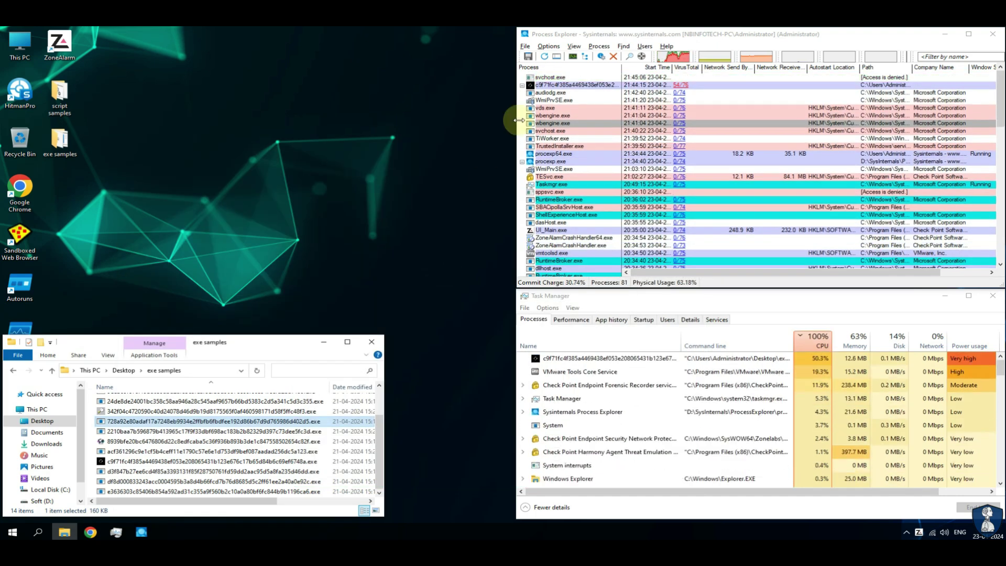
pyautogui.click(566, 85)
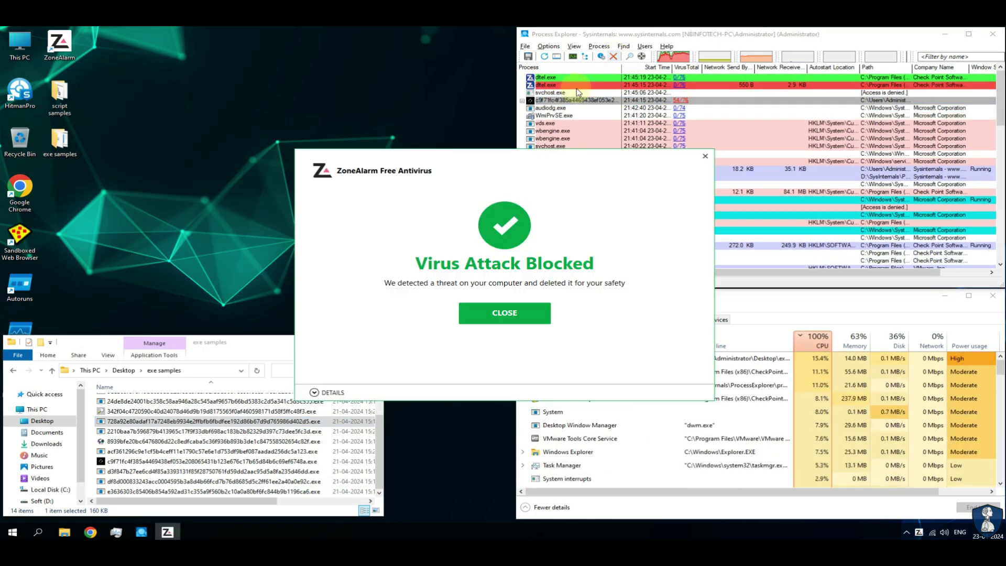
pyautogui.click(505, 313)
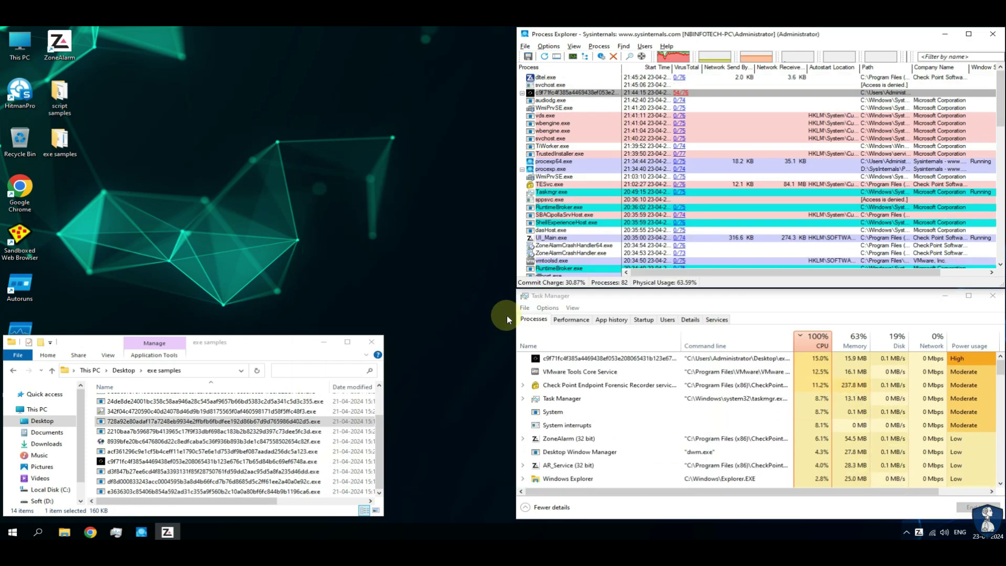
# Step: Switch from the exe samples folder to the script samples folder and run the cmd sample starting with 15a6e5bc
pyautogui.click(371, 342)
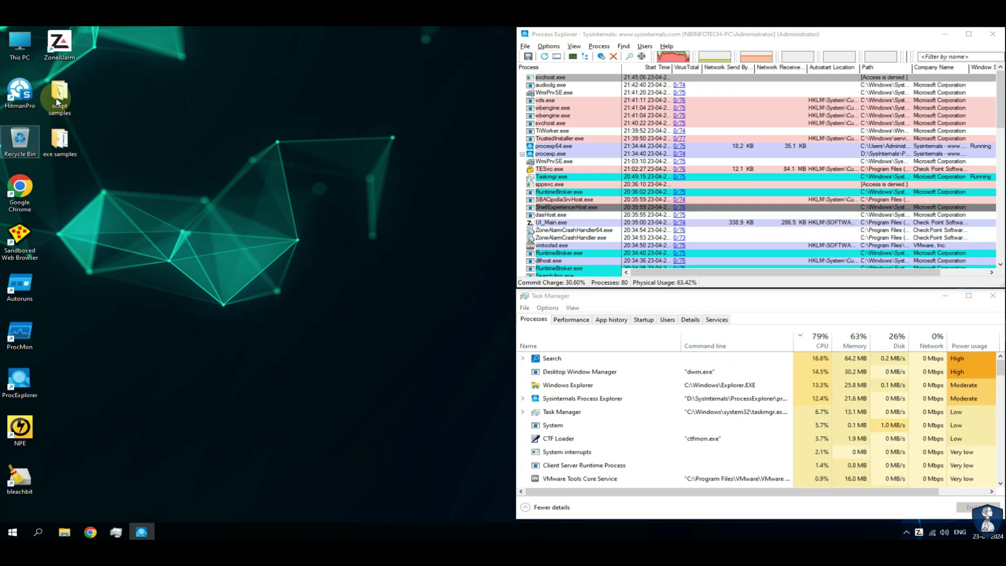
pyautogui.doubleClick(57, 101)
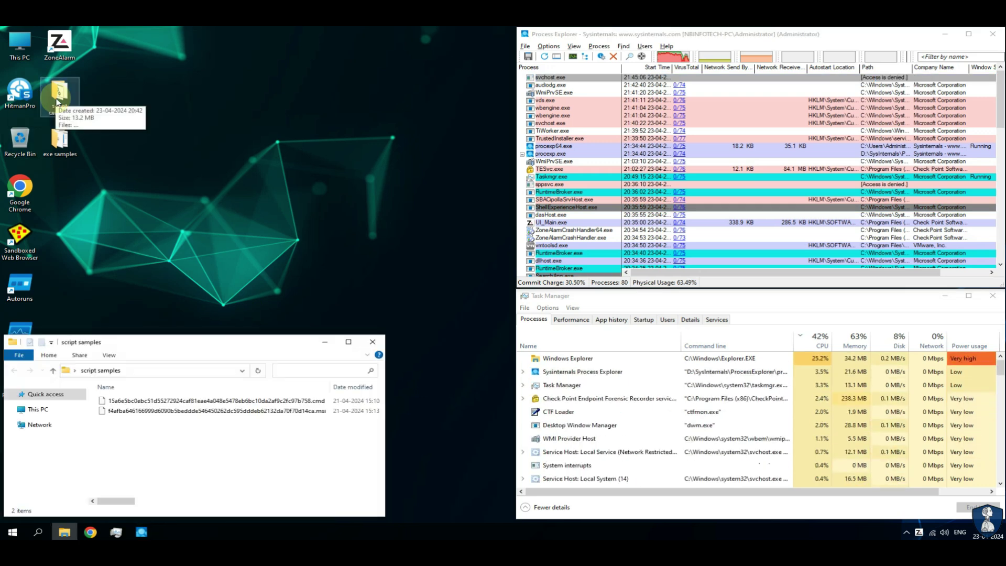
pyautogui.rightClick(150, 403)
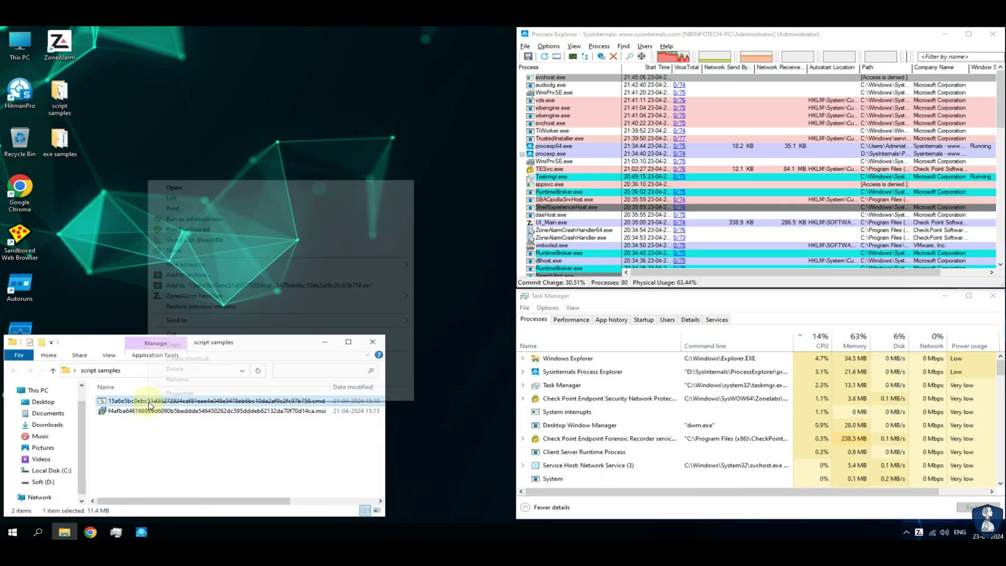
pyautogui.click(174, 188)
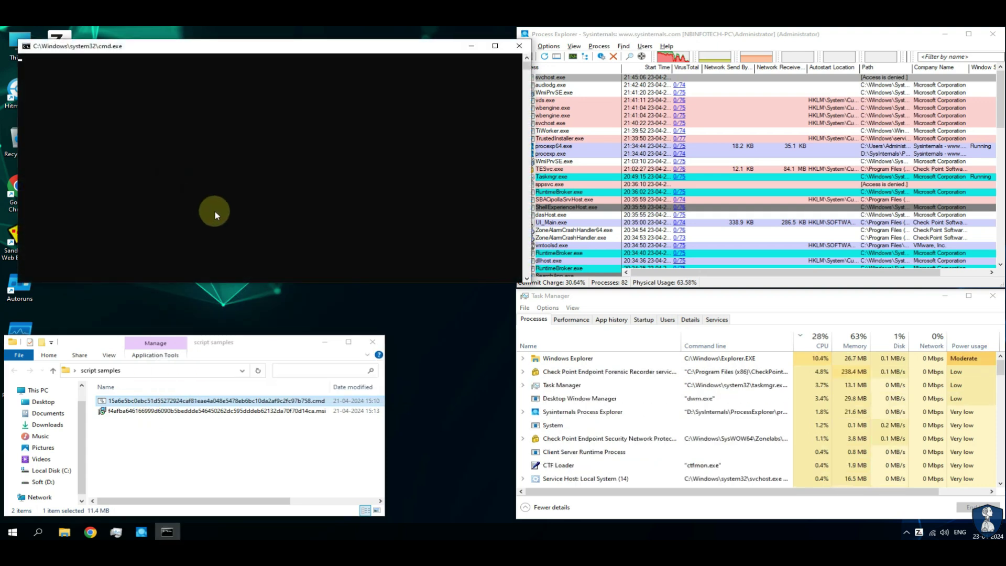
# Step: Move the console window clear of Process Explorer and select the msi sample starting with f4afba64
pyautogui.moveTo(288, 51); pyautogui.dragTo(276, 50)
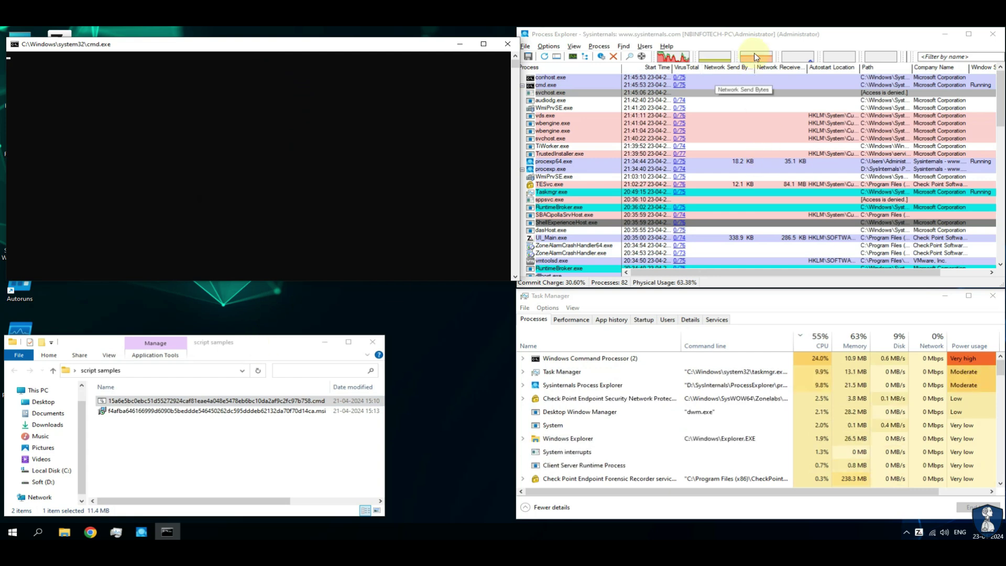
pyautogui.click(150, 418)
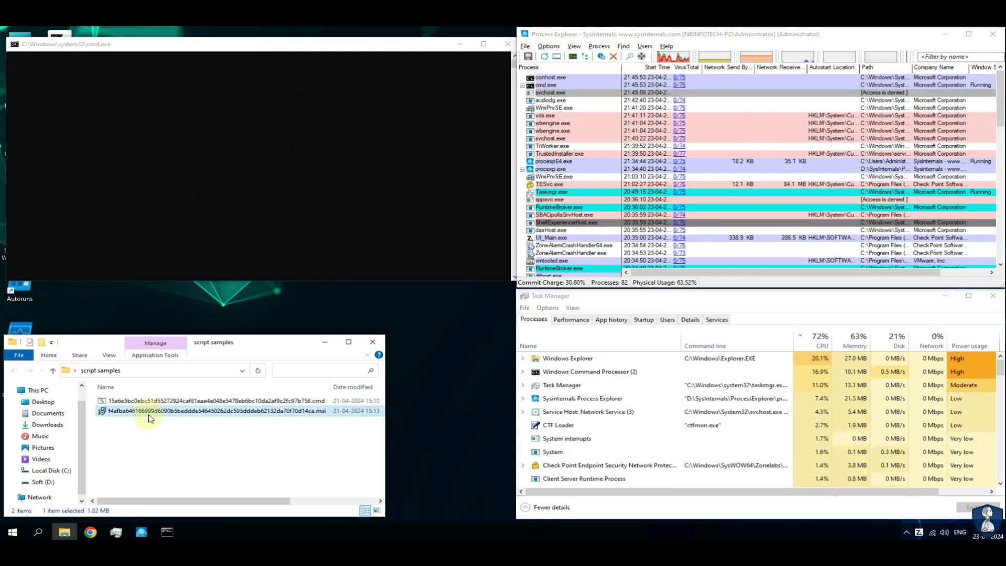
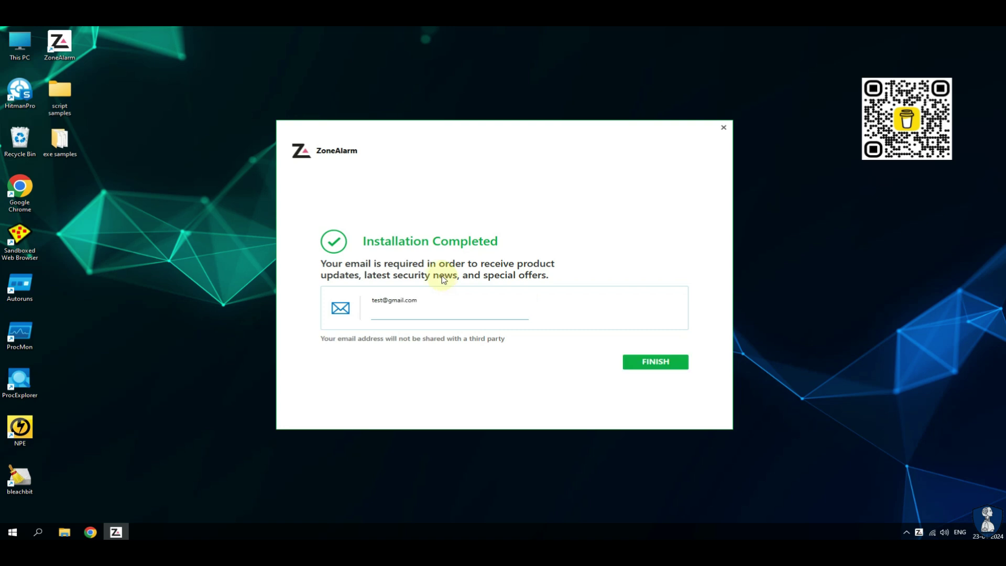
# Step: Finish the ZoneAlarm installation dialog and delete the ProcExplorer shortcut from the desktop
pyautogui.click(647, 367)
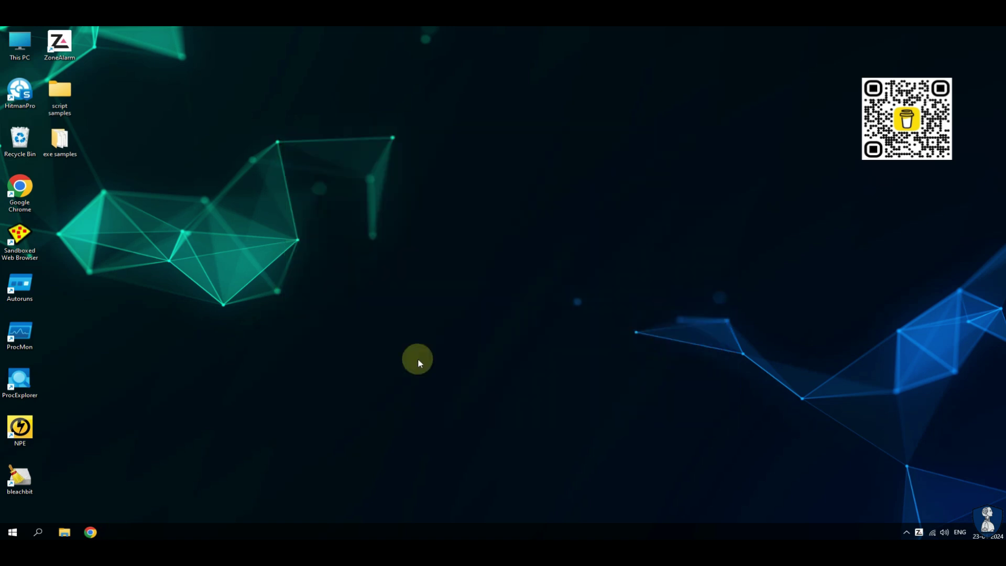
pyautogui.press('Return')
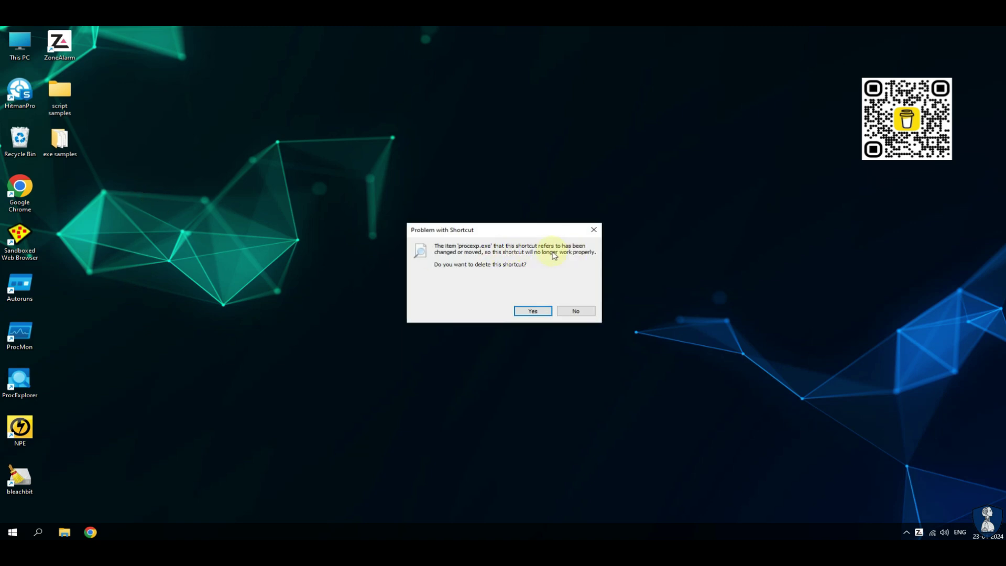
pyautogui.click(532, 311)
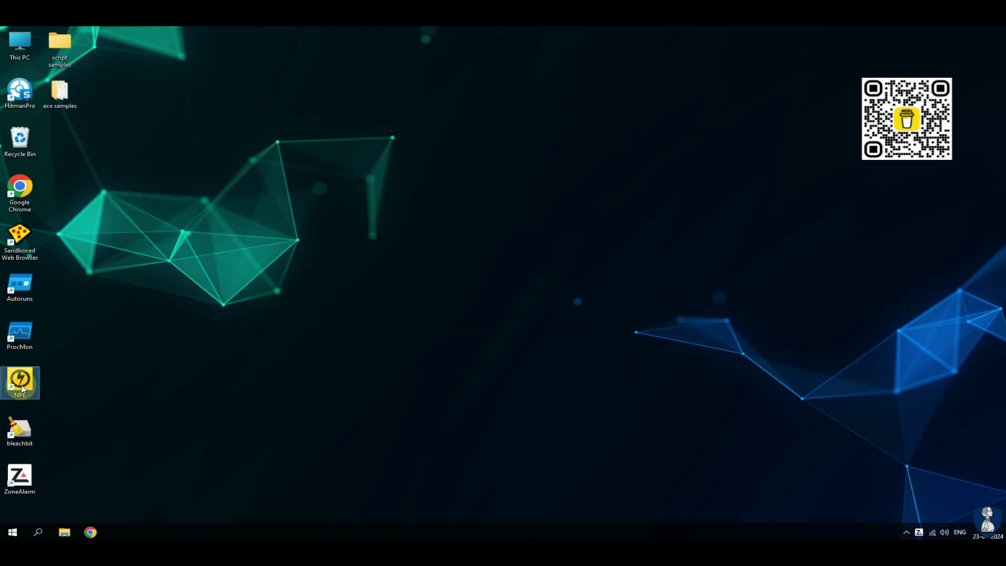
# Step: Launch ZoneAlarm and check the files in the Documents, Downloads, Music and Pictures folders for encryption
pyautogui.doubleClick(20, 476)
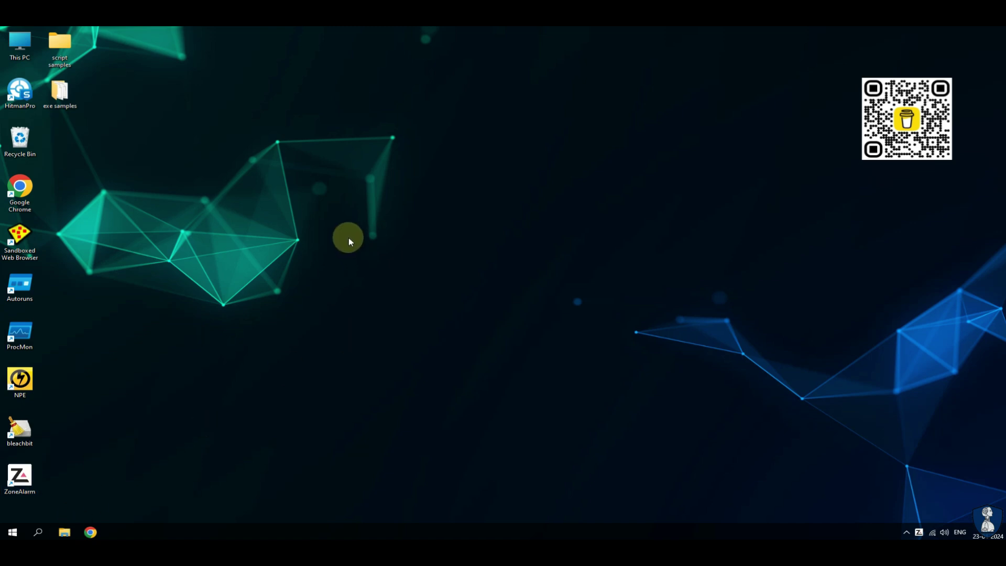
pyautogui.press('super+e')
pyautogui.click(52, 414)
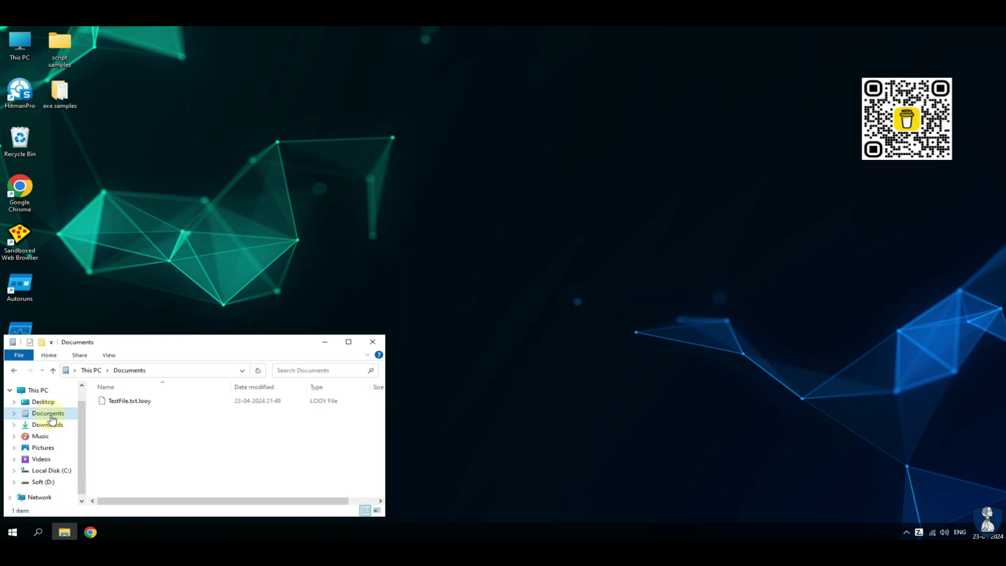
pyautogui.click(51, 426)
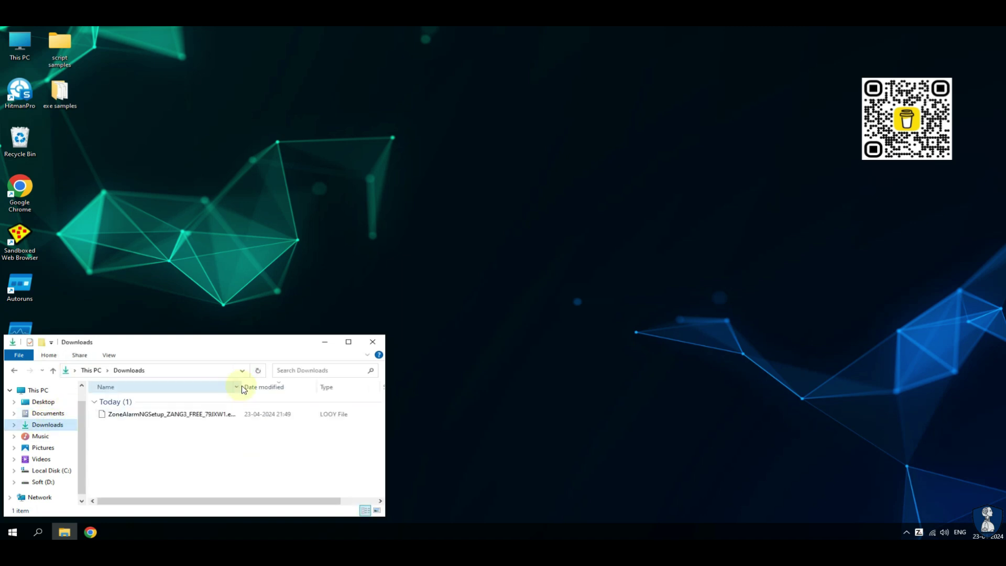
pyautogui.click(172, 414)
pyautogui.click(40, 436)
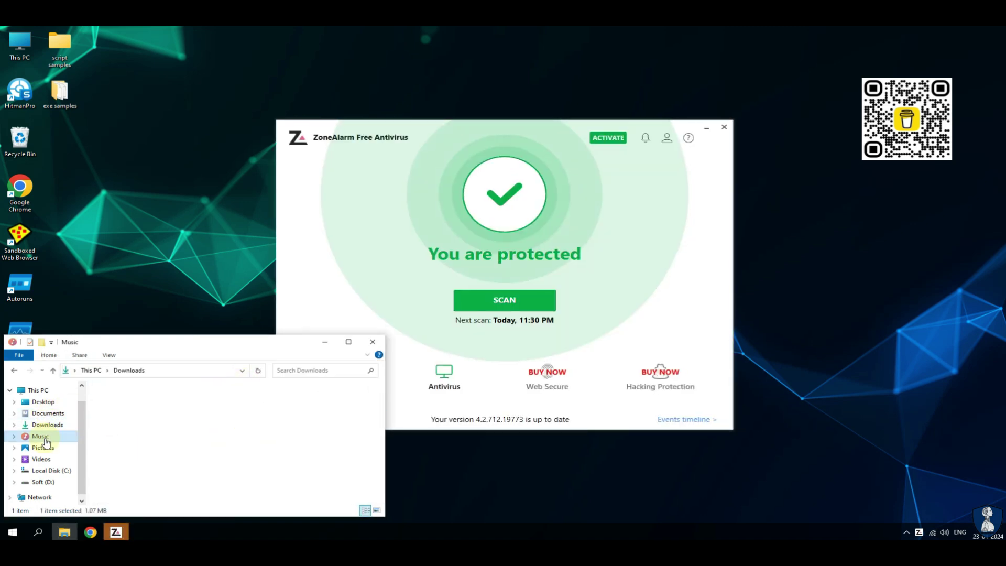
pyautogui.click(44, 447)
pyautogui.click(373, 344)
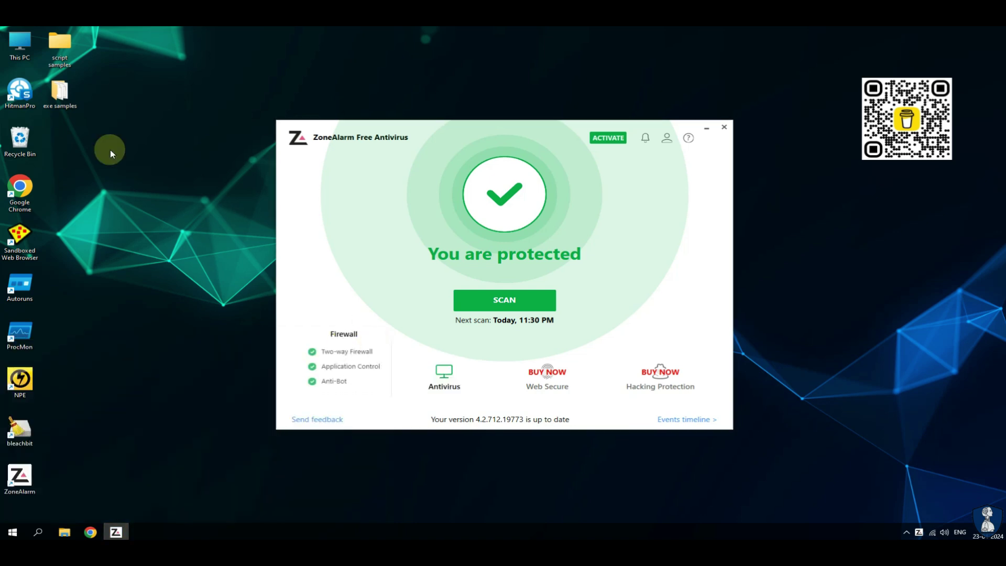
# Step: Scan the exe samples folder on the Desktop with ZoneAlarm's antivirus
pyautogui.rightClick(53, 86)
pyautogui.click(373, 257)
pyautogui.click(446, 378)
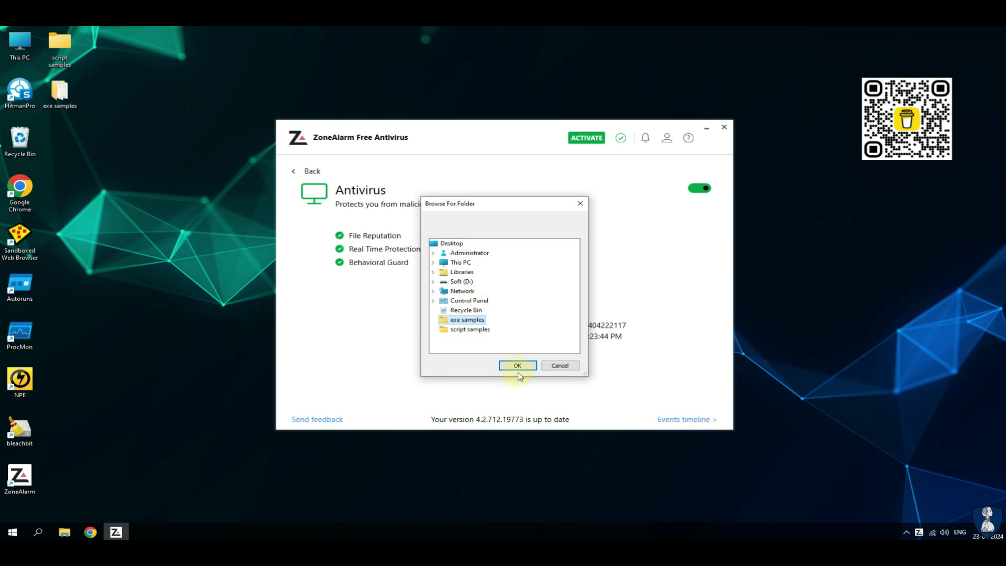
pyautogui.click(518, 366)
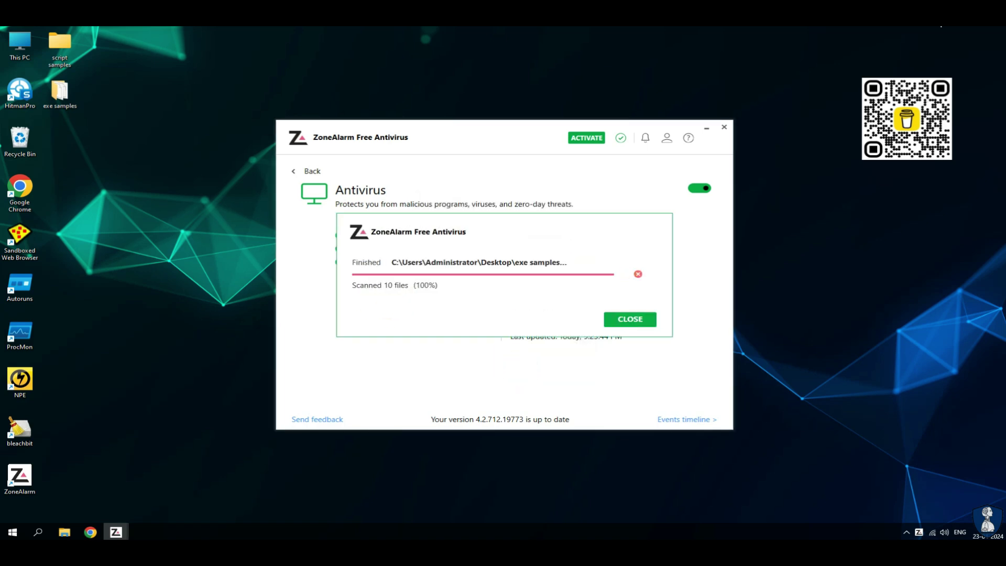
pyautogui.click(144, 221)
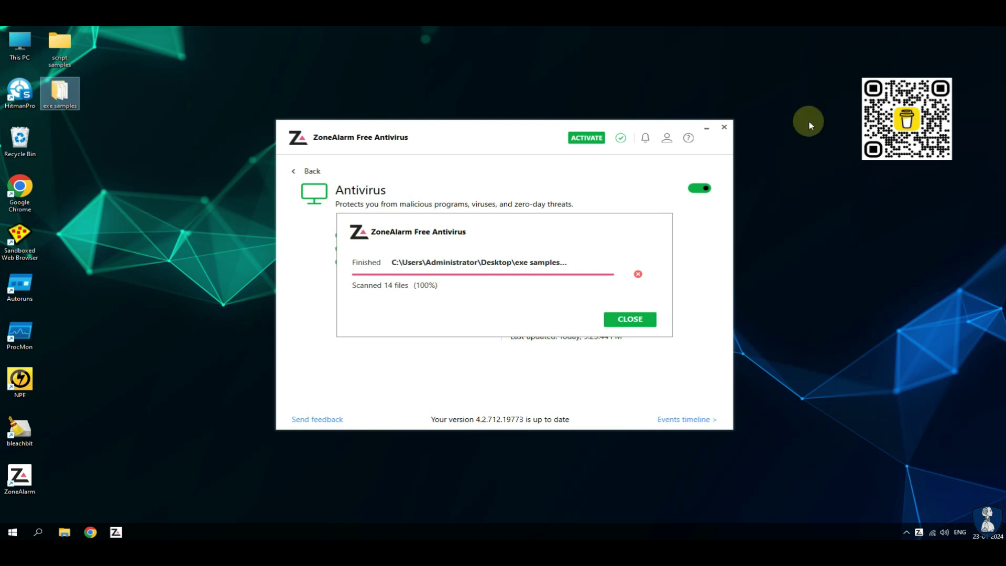
# Step: Inspect the file names in the exe samples folder and the contents of the script samples folder
pyautogui.doubleClick(232, 387)
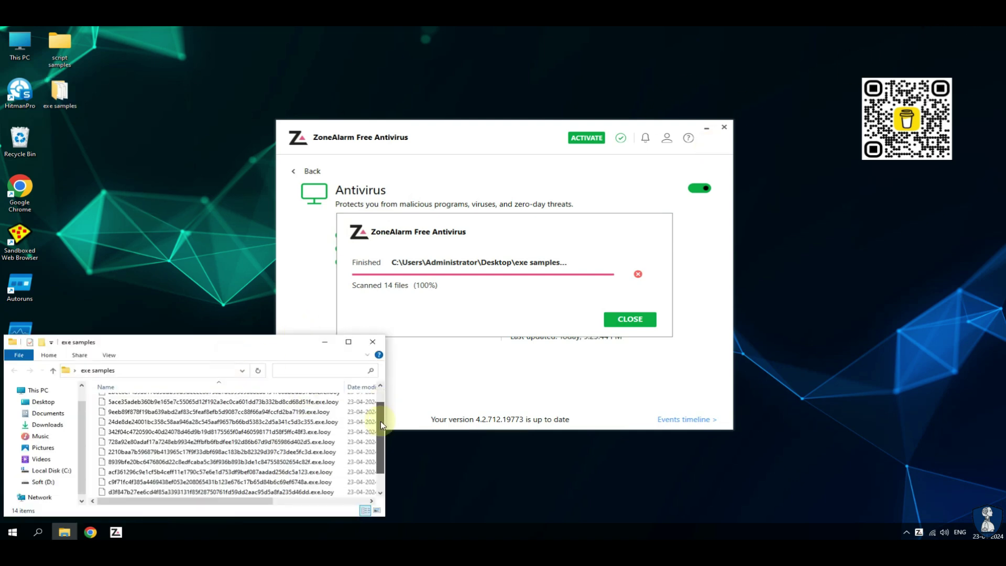
pyautogui.click(42, 402)
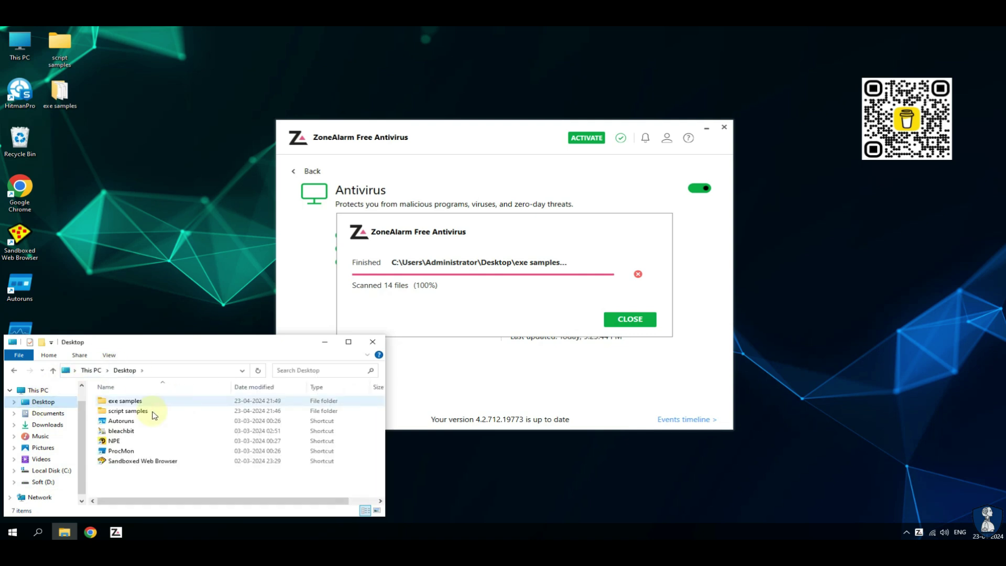
pyautogui.doubleClick(125, 412)
# Step: Open _README.txt from the SysInternals folder on Soft (D:), examine its download link and contact details, and close it
pyautogui.click(43, 481)
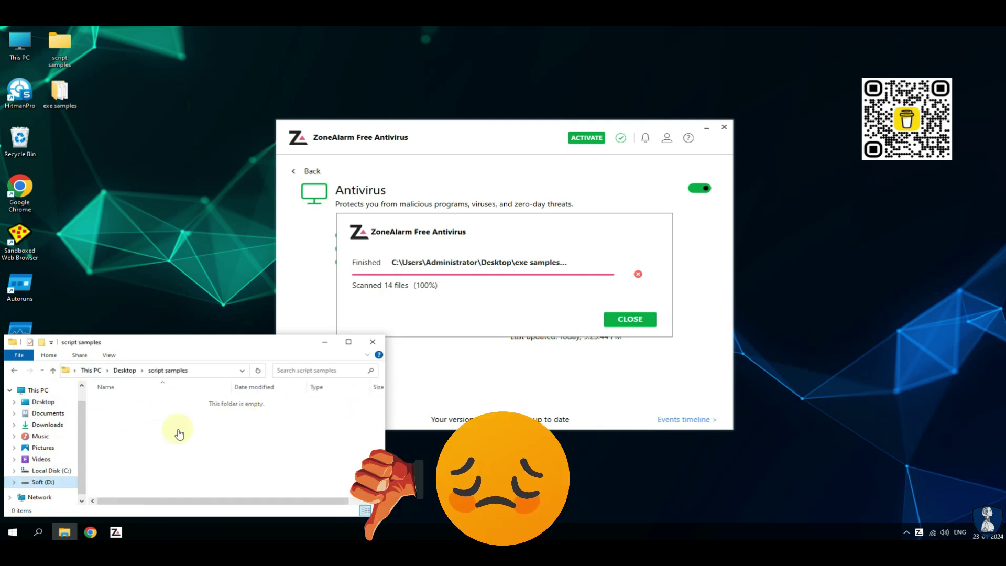
pyautogui.doubleClick(128, 421)
pyautogui.doubleClick(128, 442)
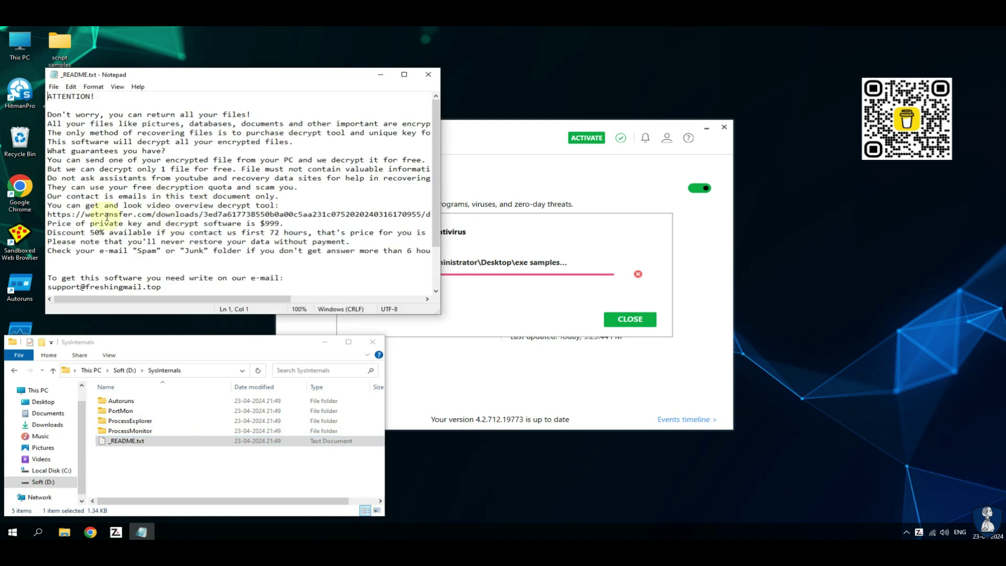
pyautogui.moveTo(89, 214); pyautogui.dragTo(251, 214)
pyautogui.scroll(-2, 253, 217)
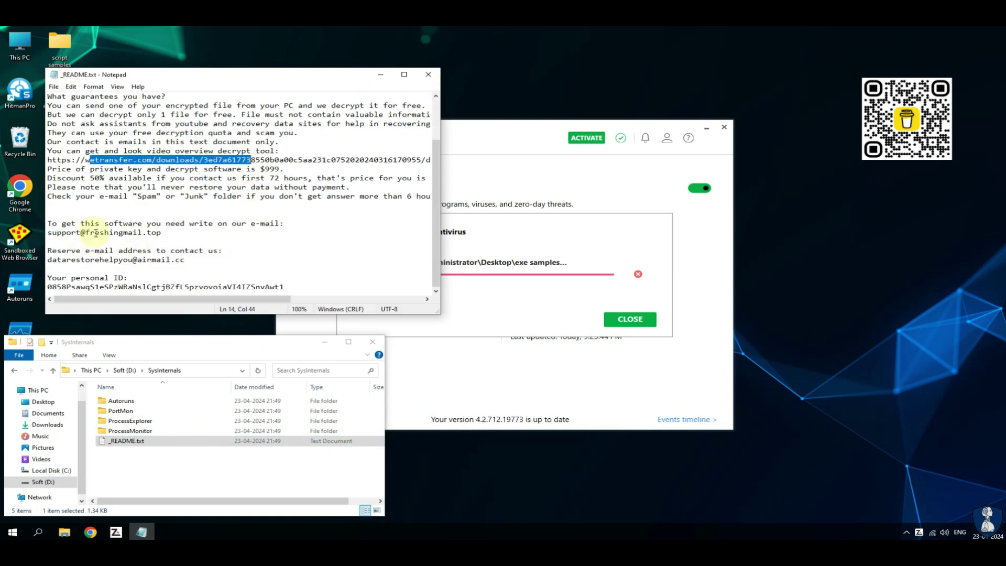
pyautogui.doubleClick(96, 233)
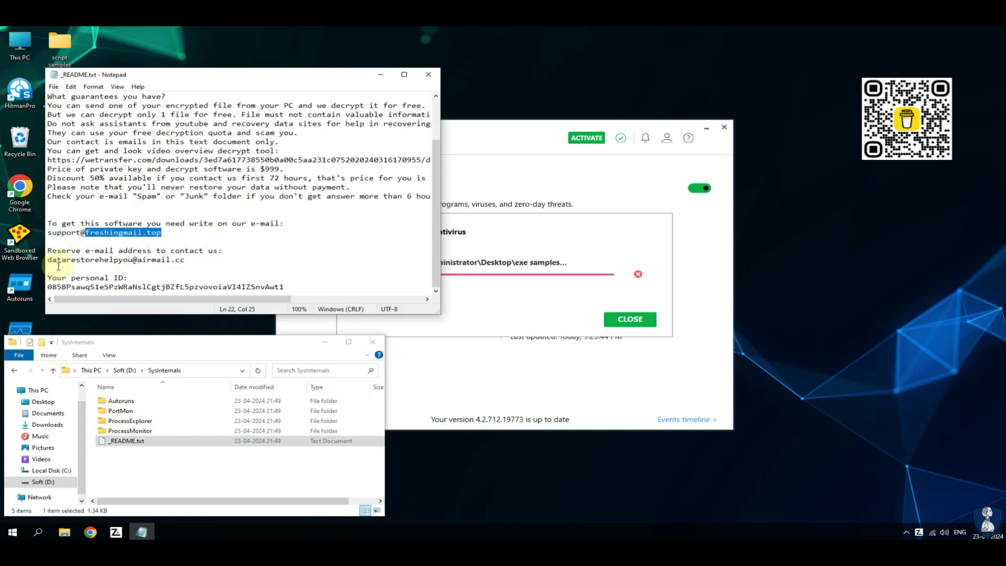
pyautogui.click(429, 75)
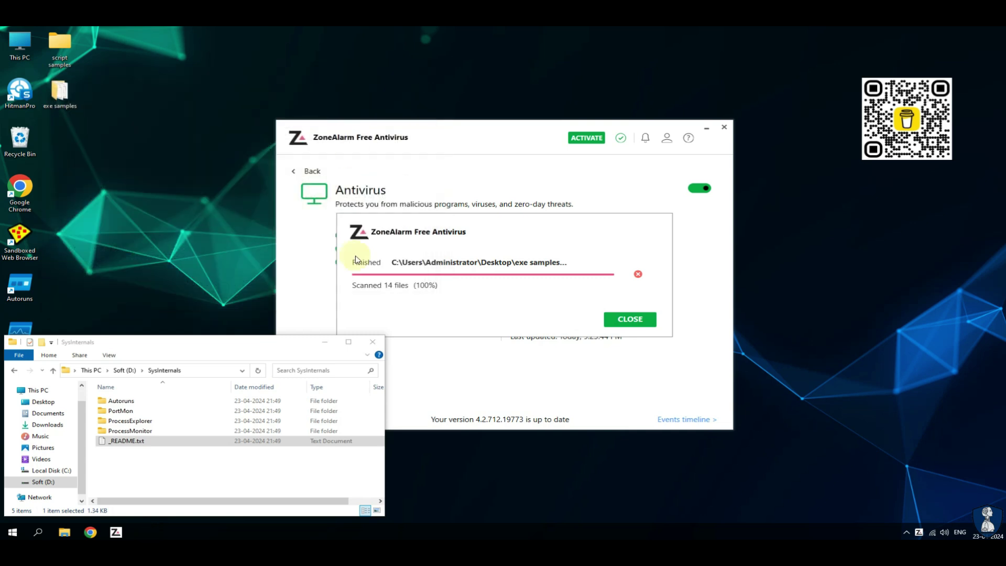
# Step: Open the Autoruns folder inside SysInternals to check its files for encryption
pyautogui.click(127, 402)
pyautogui.doubleClick(128, 403)
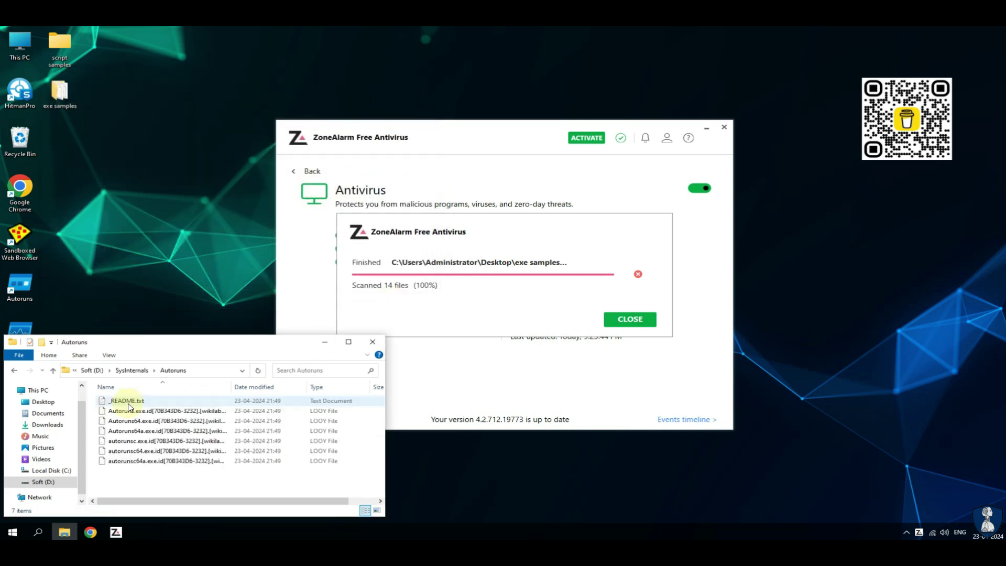
# Step: Examine the full file names in the Autoruns folder and the root of Soft (D:) for encryption extensions, and close File Explorer
pyautogui.doubleClick(232, 387)
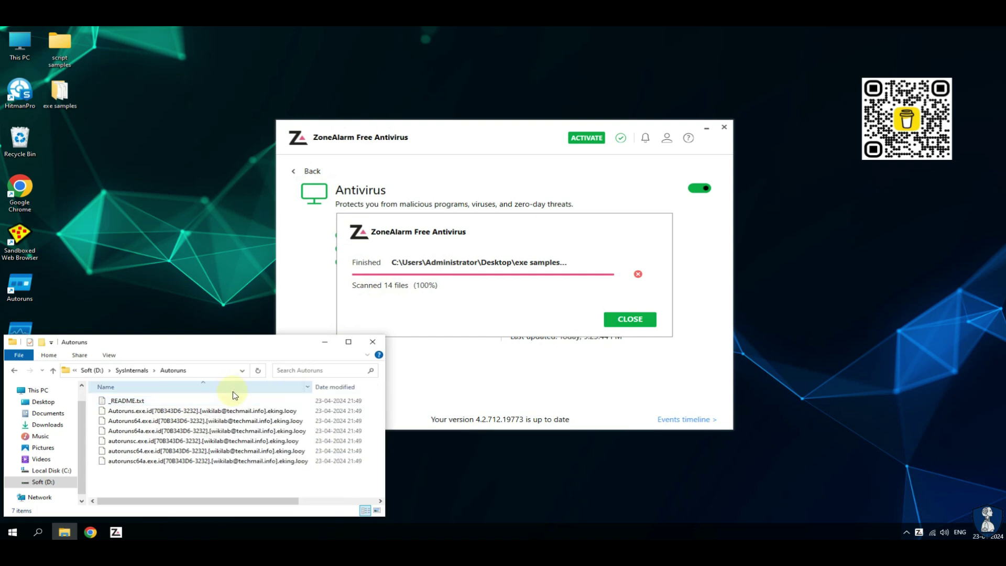
pyautogui.click(98, 373)
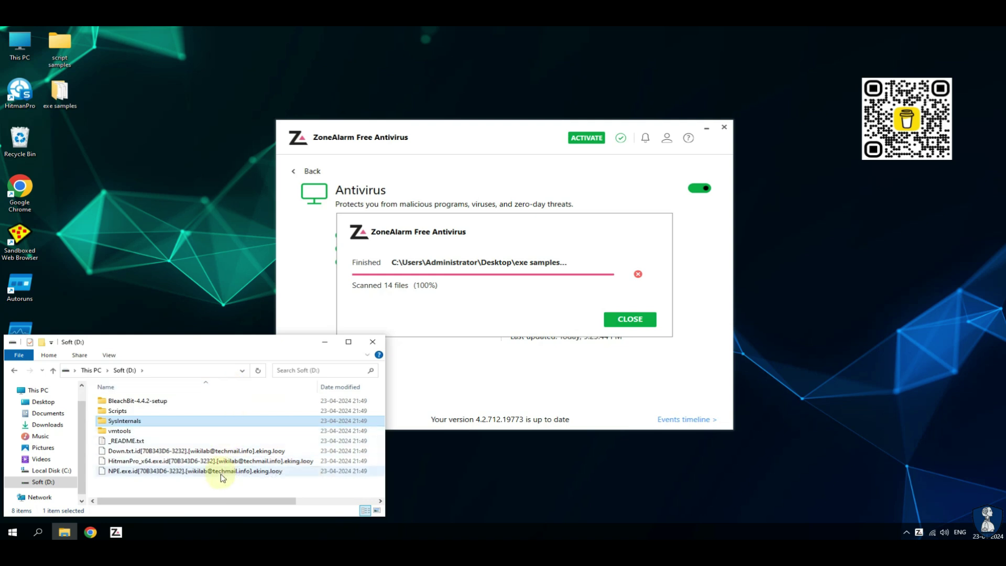
pyautogui.click(373, 341)
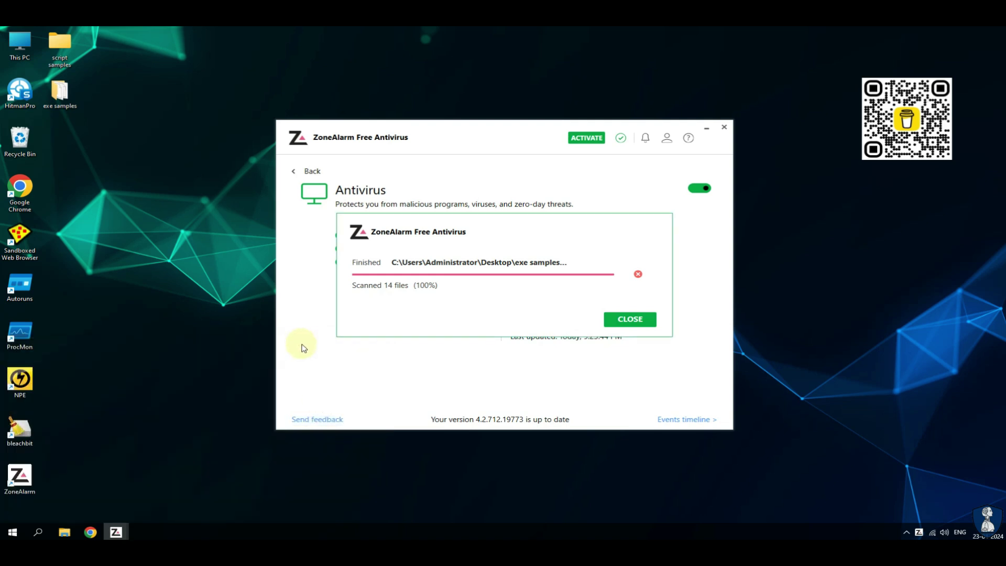
# Step: Dismiss the finished folder scan, leave the Antivirus page and close the ZoneAlarm window
pyautogui.click(602, 331)
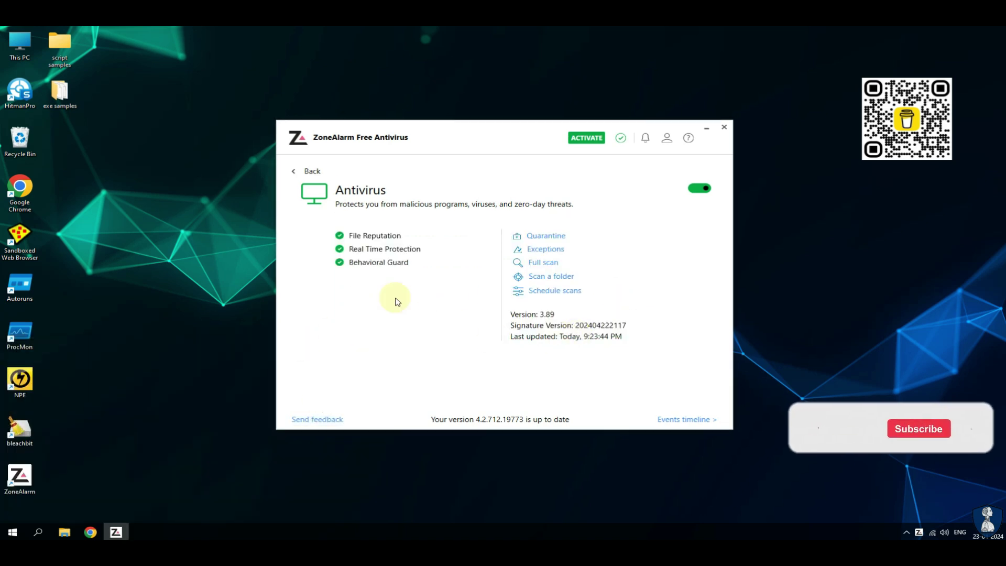
pyautogui.click(312, 170)
pyautogui.click(725, 127)
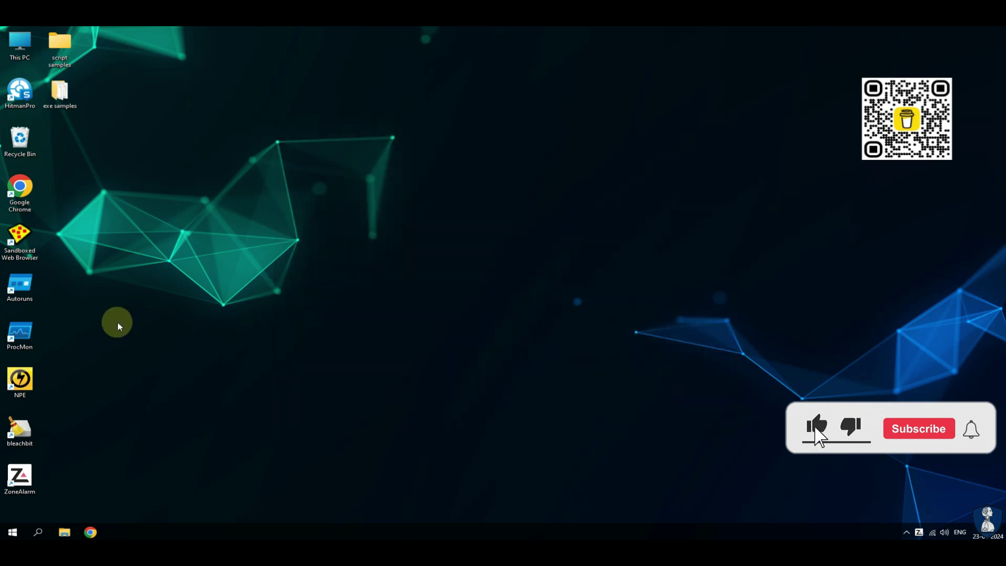
# Step: Try to launch NPE from the desktop, keeping its shortcut, and scan the system for threats with HitmanPro before closing it
pyautogui.press('Return')
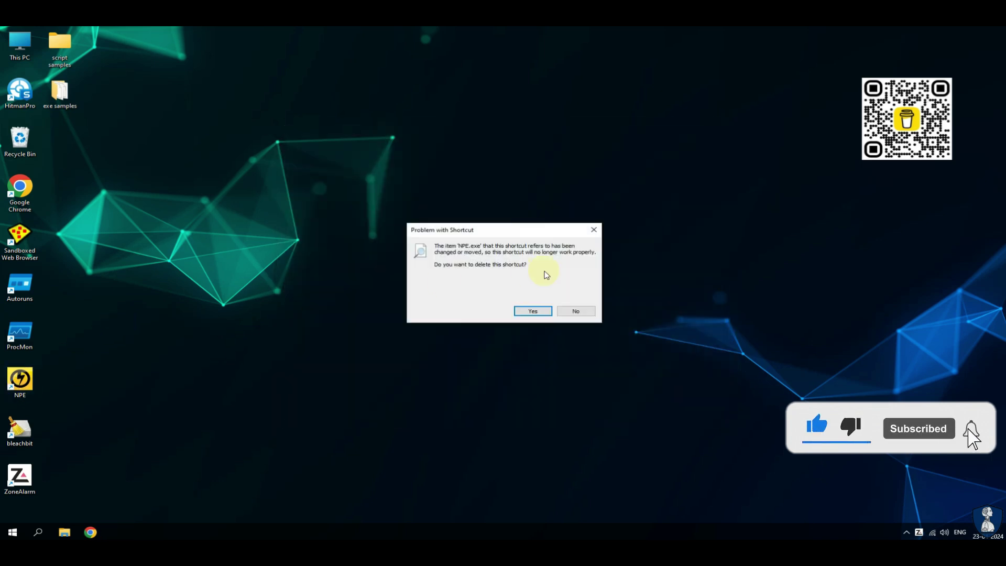
pyautogui.click(575, 312)
pyautogui.doubleClick(20, 90)
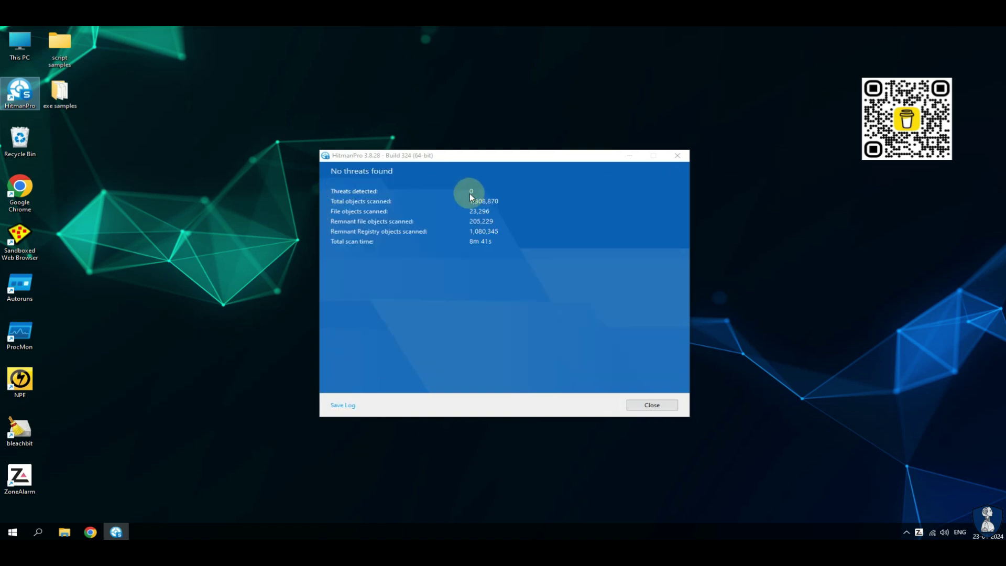
pyautogui.click(652, 405)
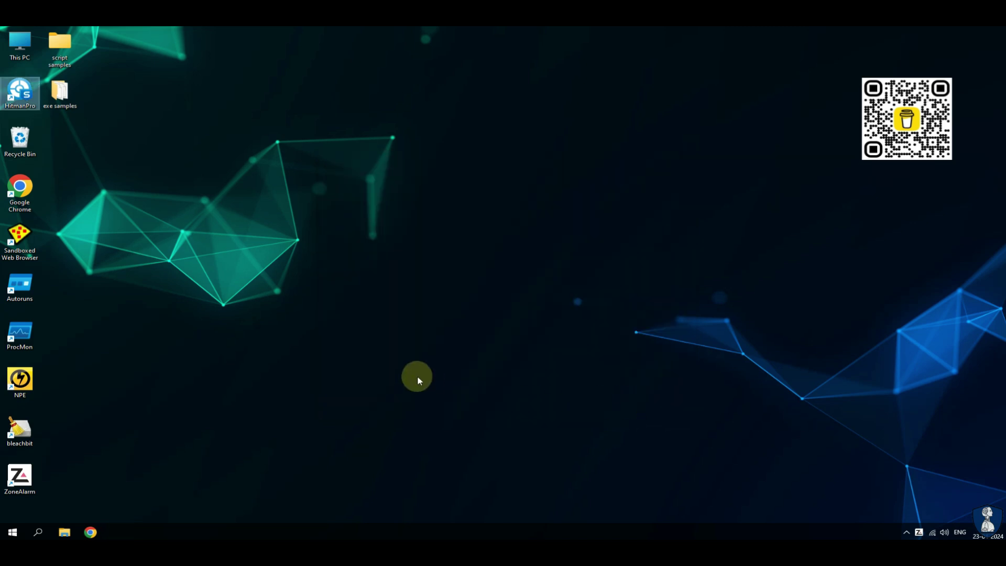